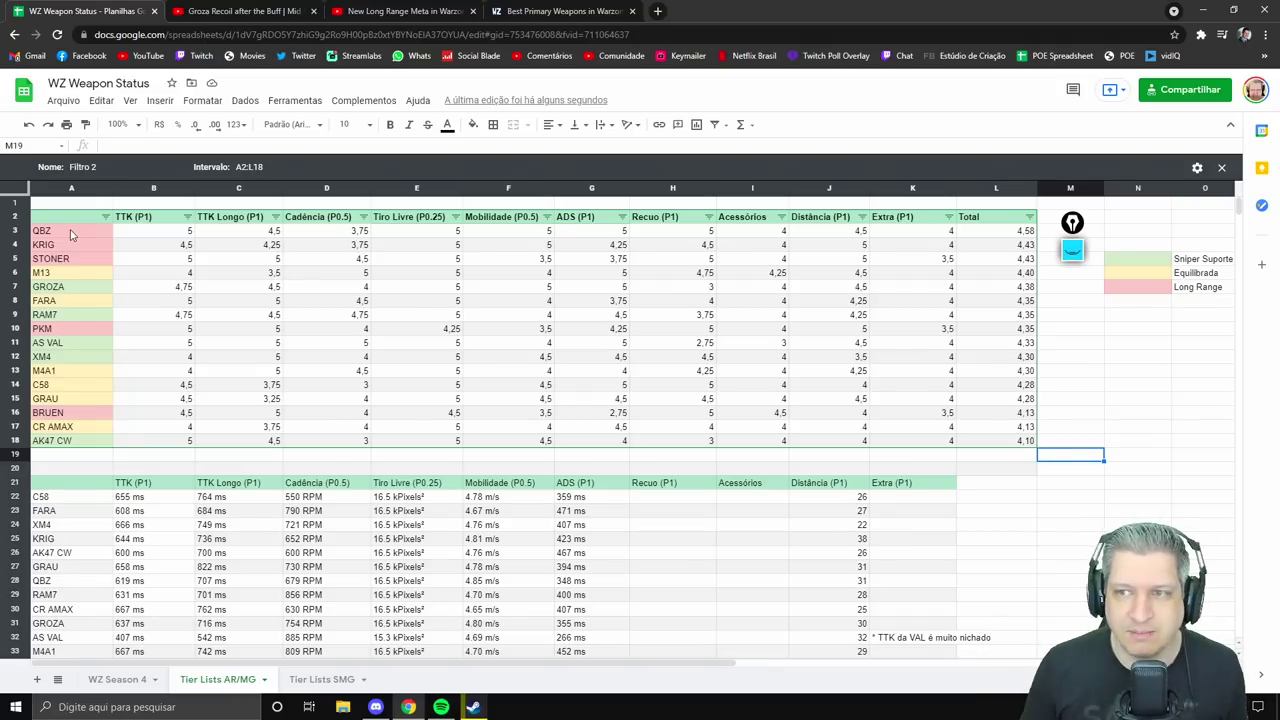
# Go through the colour legend entries Sniper Suporte, Equilibrada and Long Range beside the tier table
pyautogui.click(1193, 262)
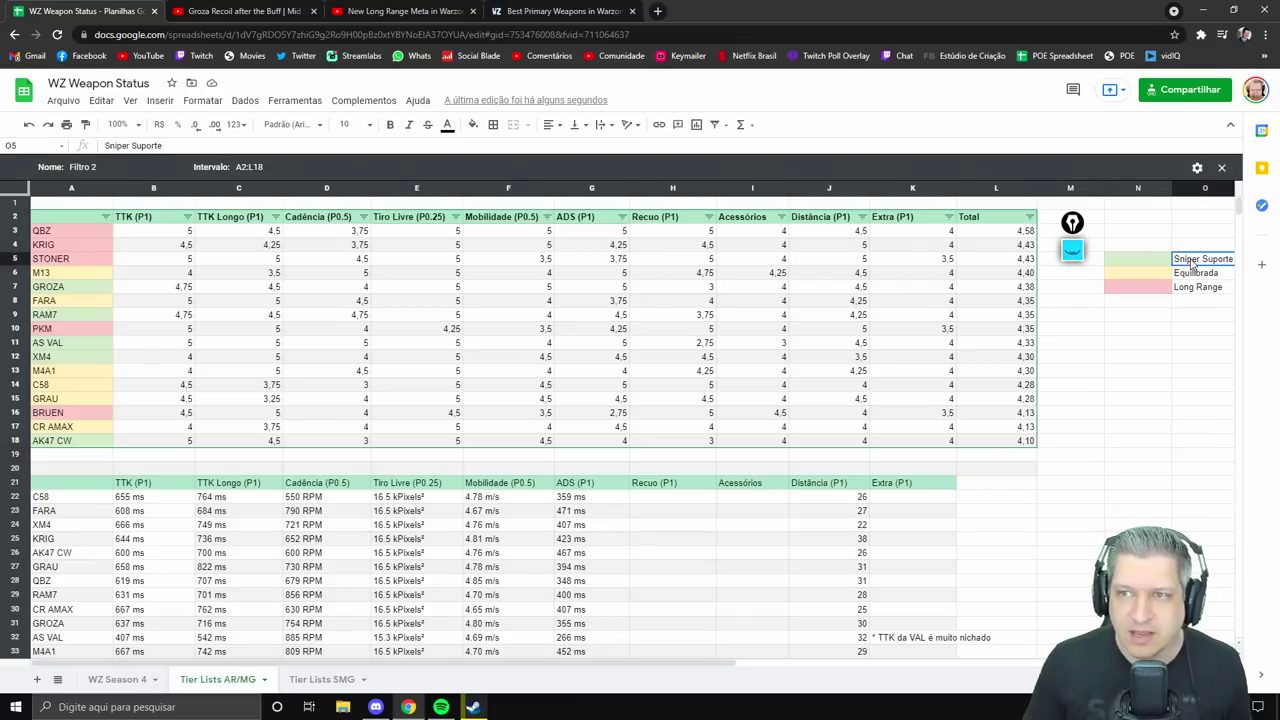
pyautogui.click(1152, 266)
pyautogui.click(1190, 266)
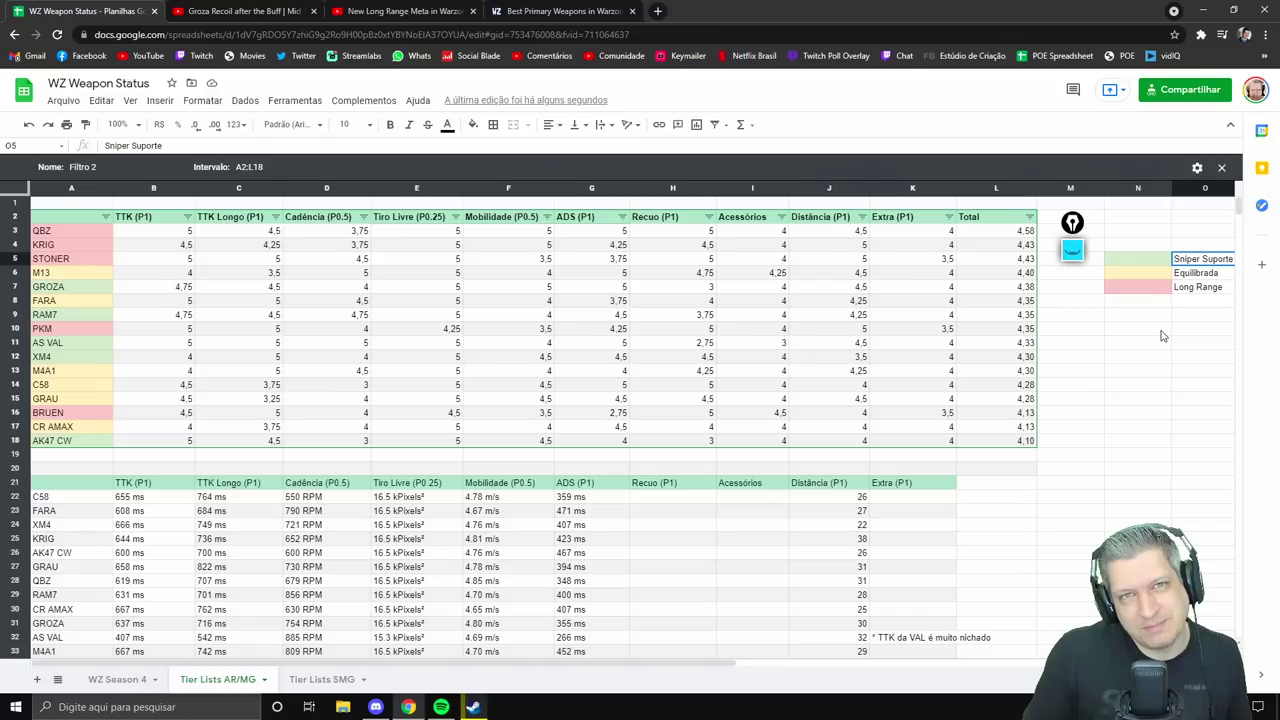
pyautogui.click(1187, 275)
pyautogui.press('Down')
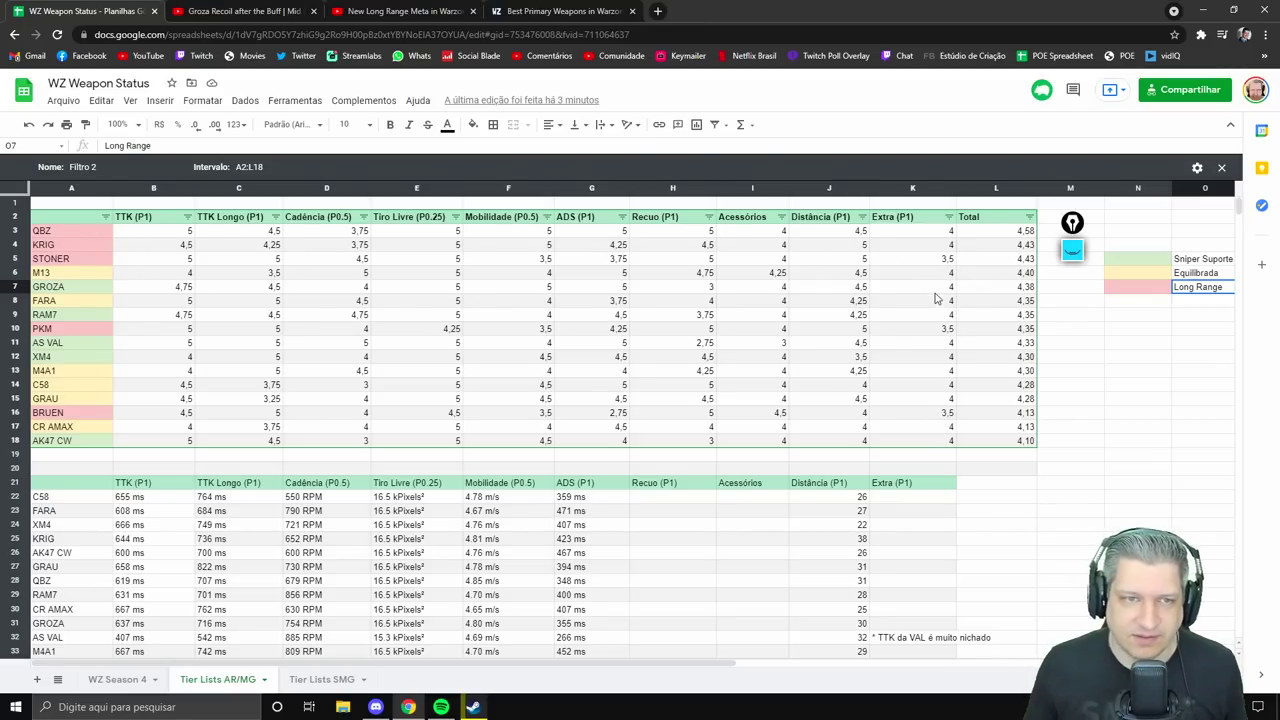
# Mark with the annotation pen the QBZ's Total and Recuo, the KRIG's Total, and the STONER's ADS, Mobilidade and Extra scores
pyautogui.click(1072, 249)
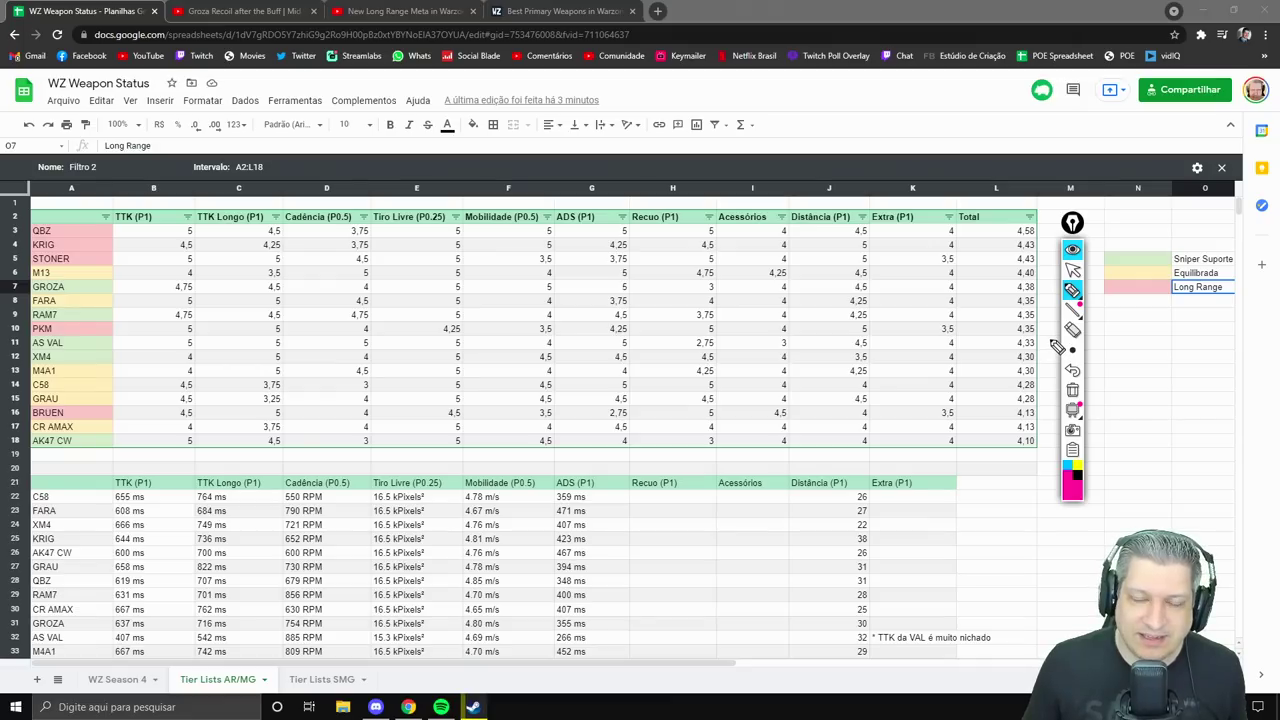
pyautogui.moveTo(1027, 218)
pyautogui.mouseDown()
pyautogui.moveTo(1008, 246)
pyautogui.moveTo(1048, 242)
pyautogui.moveTo(1030, 213)
pyautogui.mouseUp()
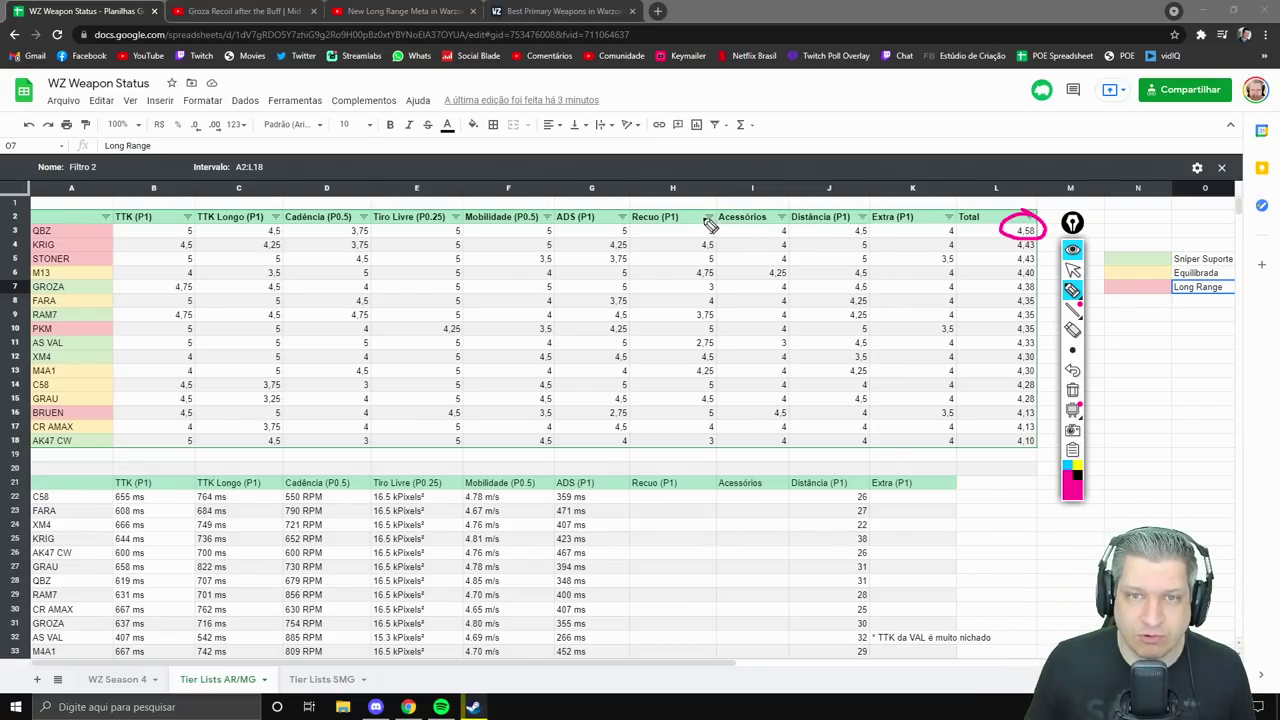
pyautogui.moveTo(711, 215)
pyautogui.mouseDown()
pyautogui.moveTo(713, 245)
pyautogui.moveTo(708, 212)
pyautogui.mouseUp()
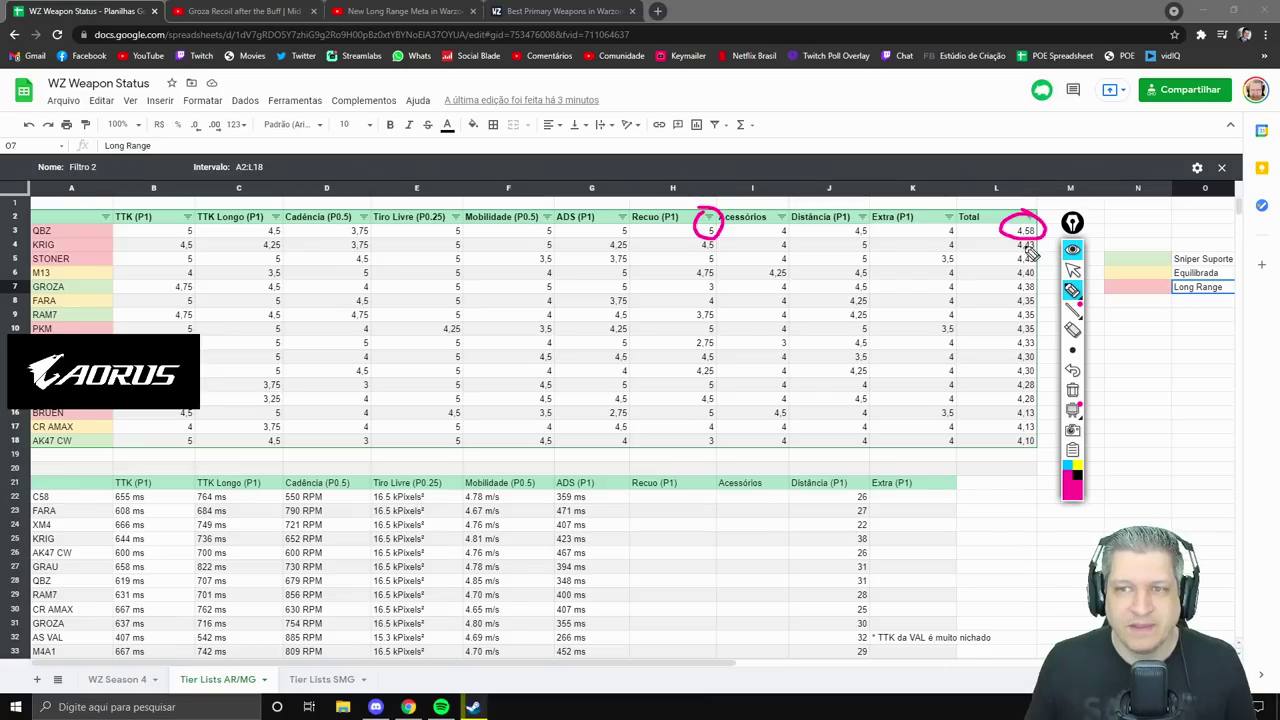
pyautogui.moveTo(1012, 251); pyautogui.dragTo(1045, 250)
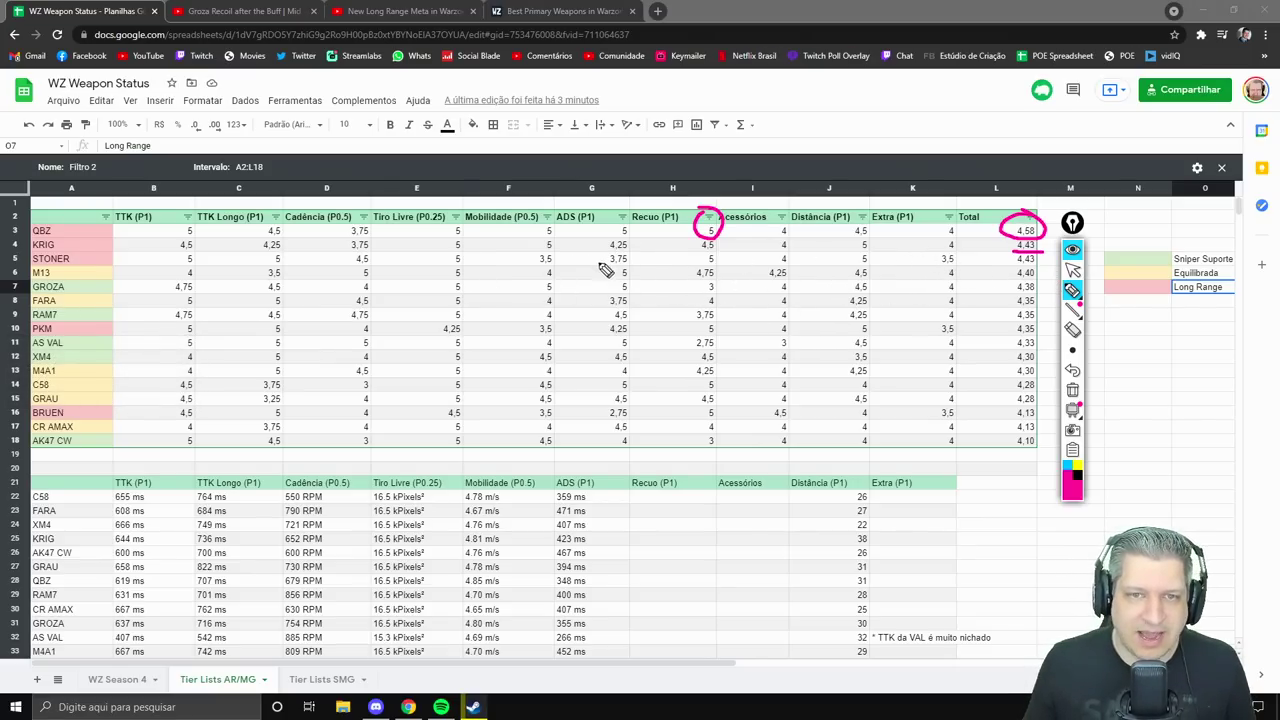
pyautogui.moveTo(618, 274)
pyautogui.mouseDown()
pyautogui.moveTo(623, 260)
pyautogui.moveTo(543, 251)
pyautogui.moveTo(547, 276)
pyautogui.moveTo(556, 262)
pyautogui.mouseUp()
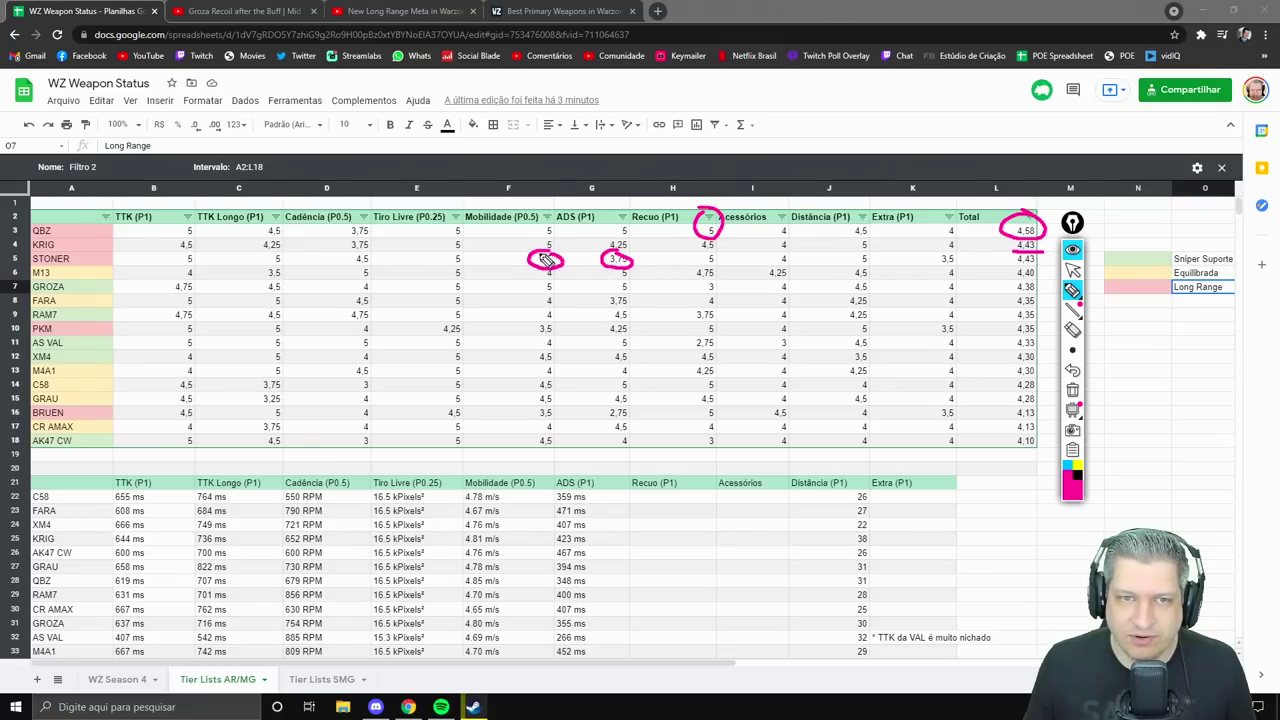
pyautogui.moveTo(951, 257)
pyautogui.mouseDown()
pyautogui.moveTo(950, 272)
pyautogui.moveTo(935, 264)
pyautogui.mouseUp()
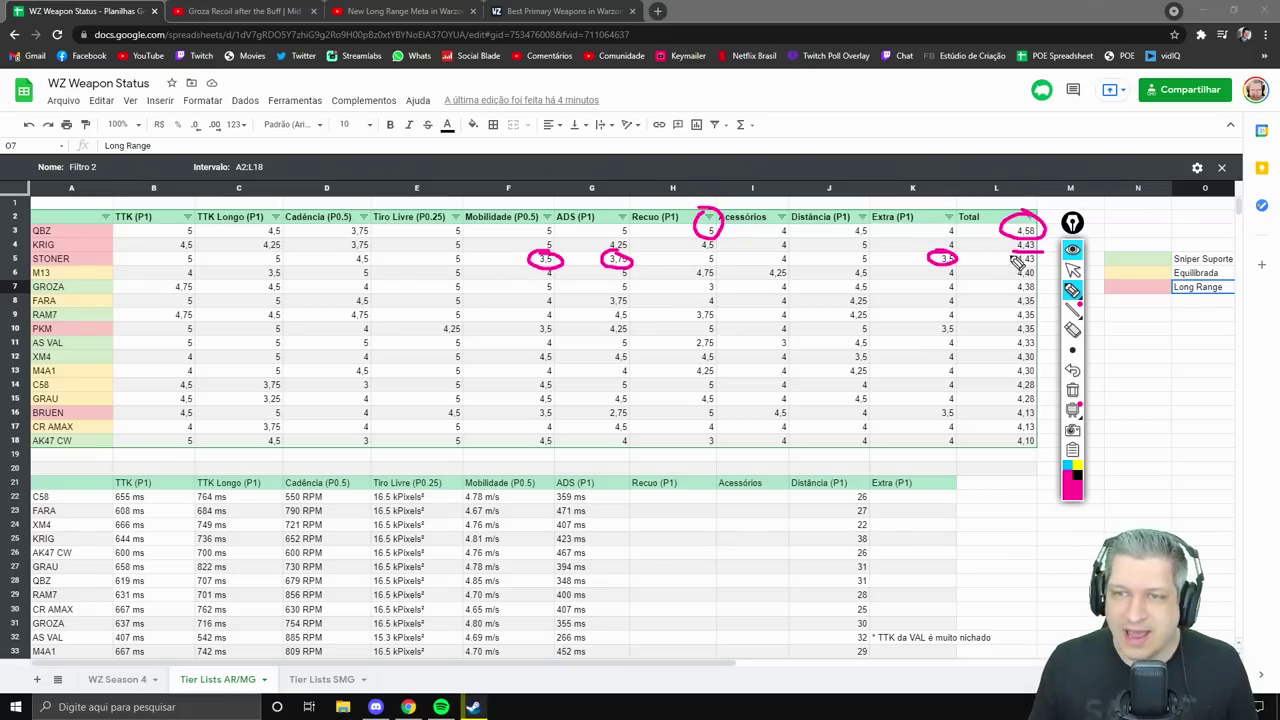
# Erase all pen marks from the tier table and underline the M13's TTK Longo score with the pen
pyautogui.click(1072, 330)
pyautogui.moveTo(1030, 254)
pyautogui.mouseDown()
pyautogui.moveTo(1033, 218)
pyautogui.moveTo(936, 268)
pyautogui.moveTo(679, 241)
pyautogui.moveTo(543, 263)
pyautogui.moveTo(163, 217)
pyautogui.mouseUp()
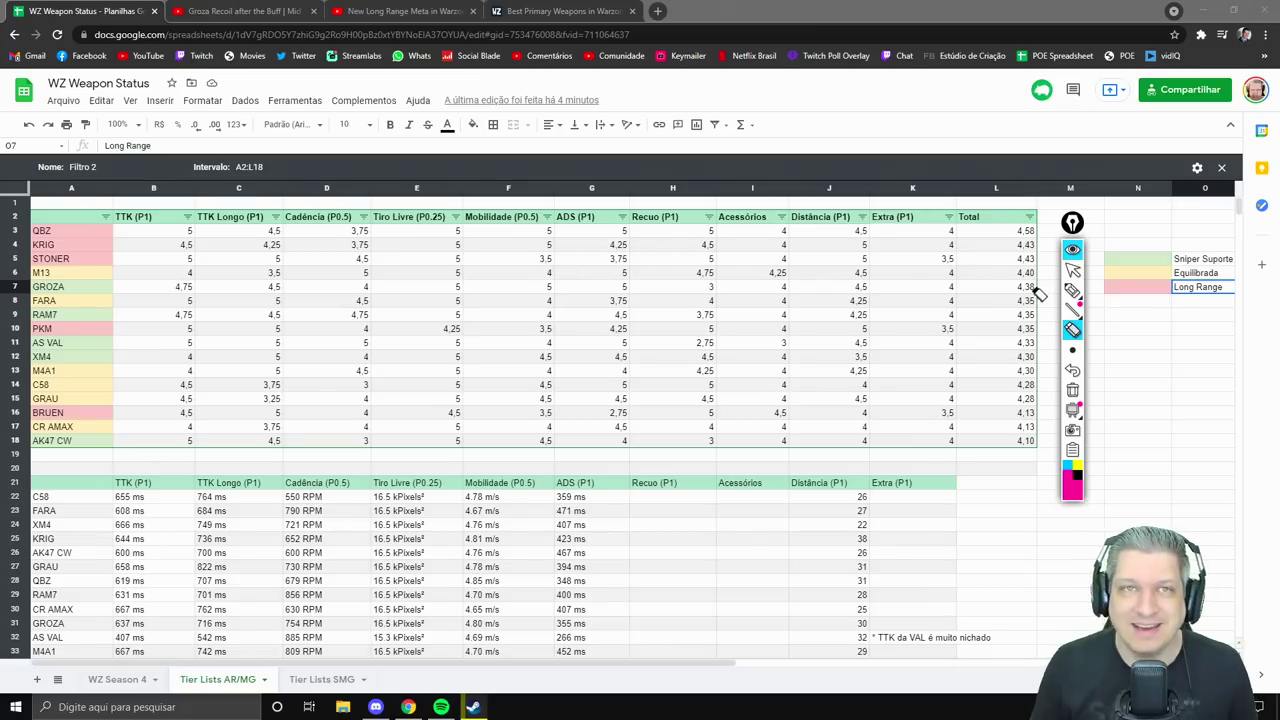
pyautogui.click(1072, 290)
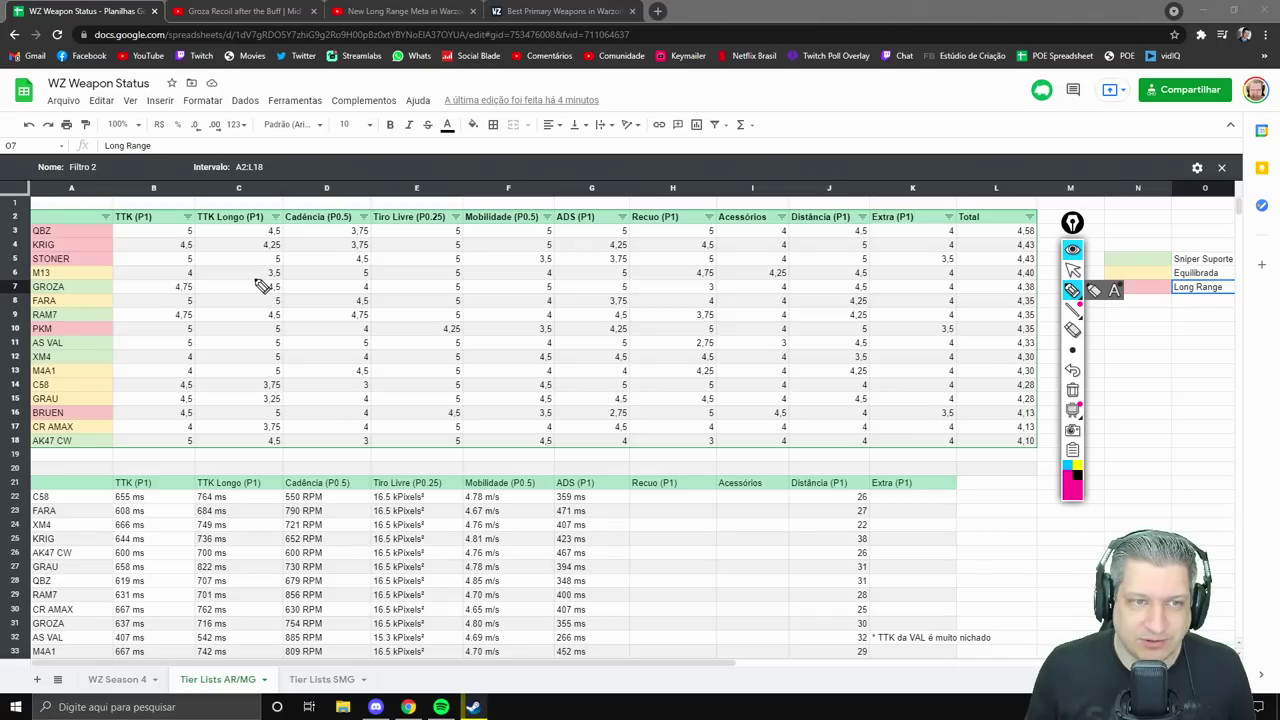
pyautogui.moveTo(254, 277); pyautogui.dragTo(288, 277)
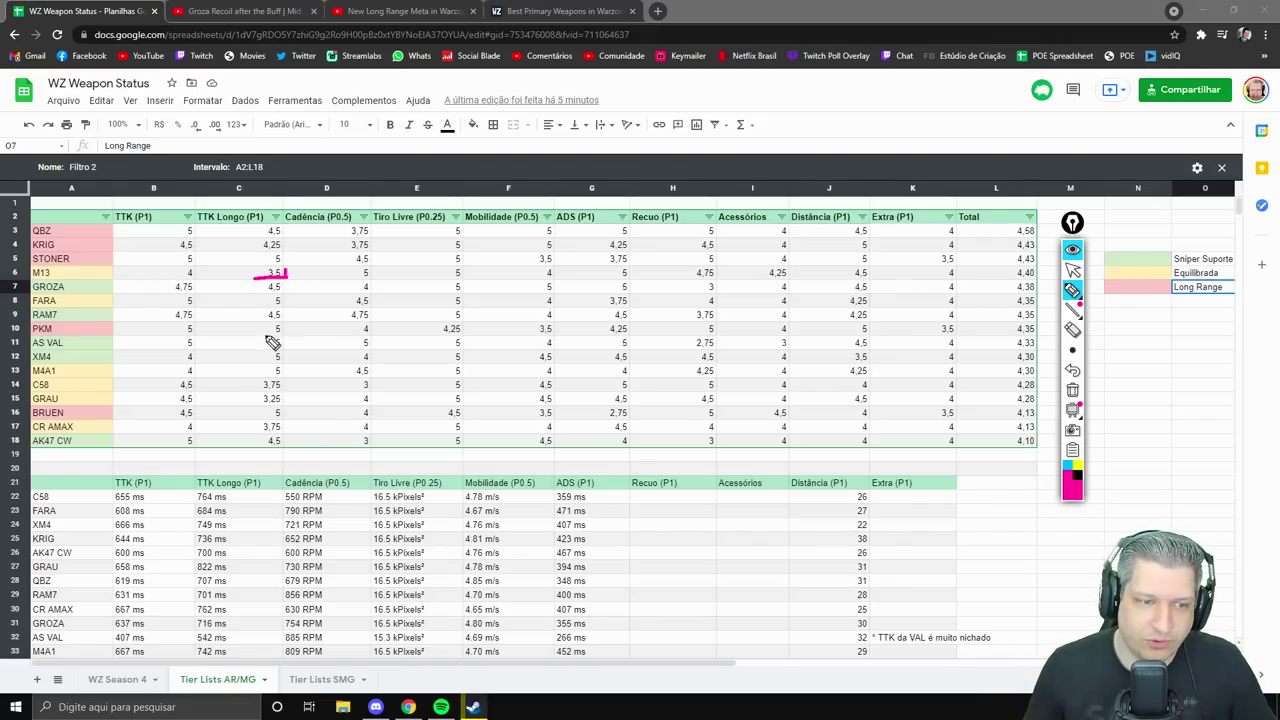
# Hide the pen marks to review the raw weapon stats table below, and return to the scores with the annotations shown
pyautogui.click(1072, 249)
pyautogui.scroll(-3, 1238, 215)
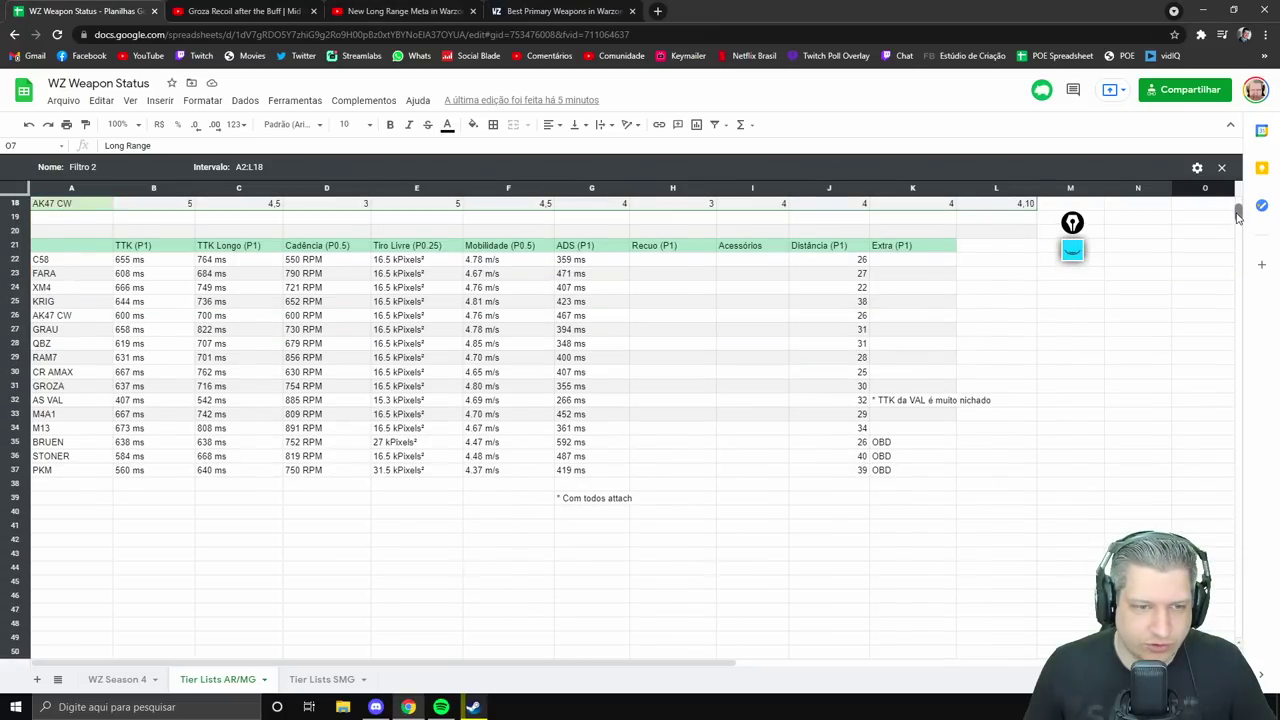
pyautogui.moveTo(1238, 215); pyautogui.dragTo(1238, 207)
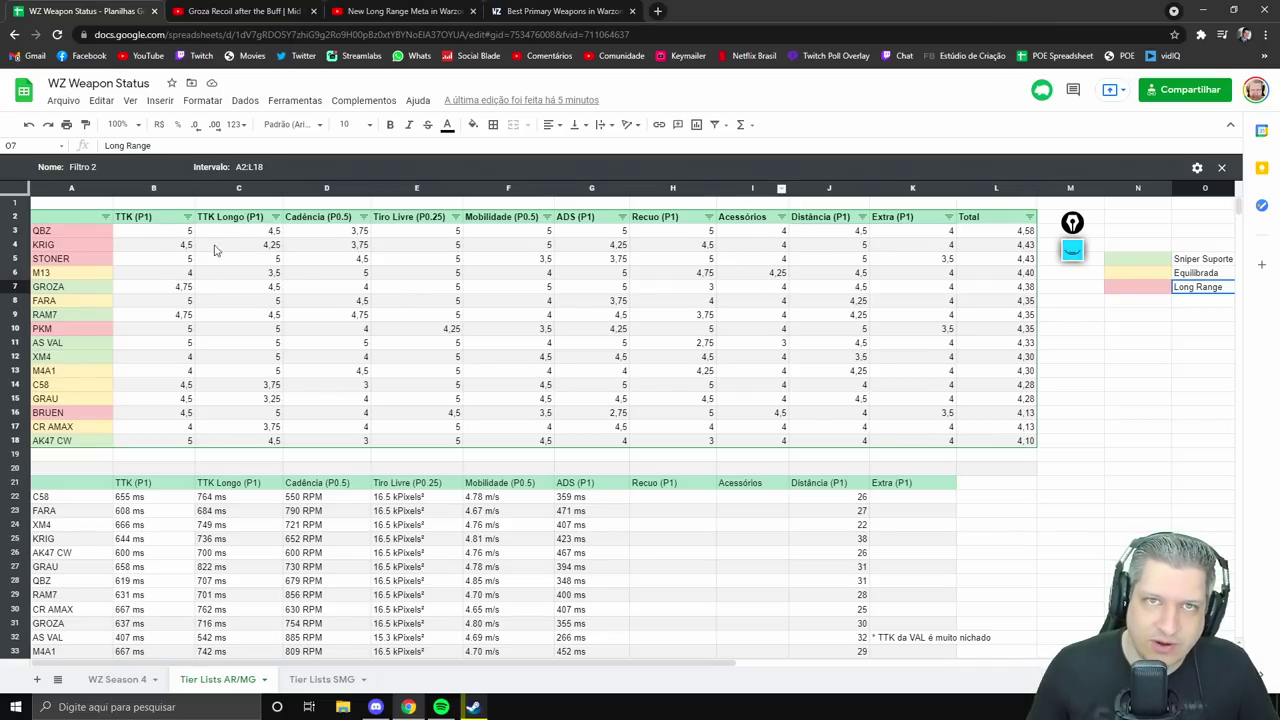
pyautogui.moveTo(255, 273); pyautogui.dragTo(287, 271)
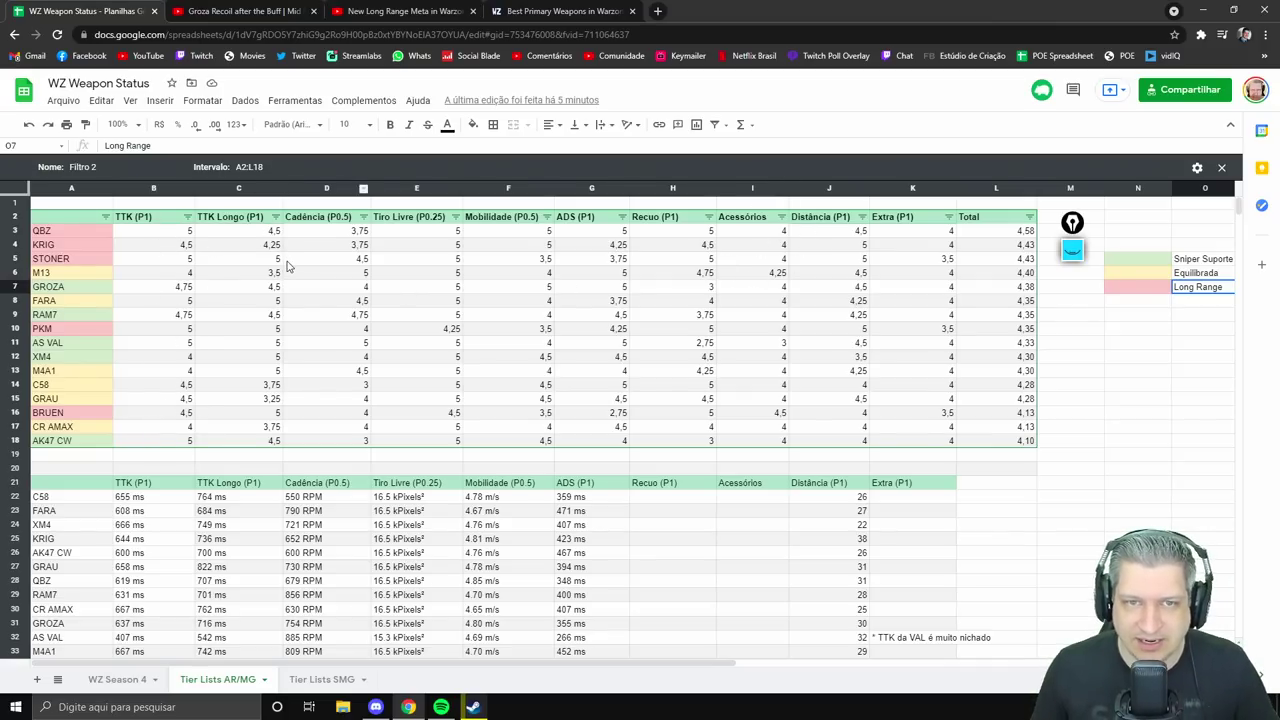
pyautogui.moveTo(1074, 258)
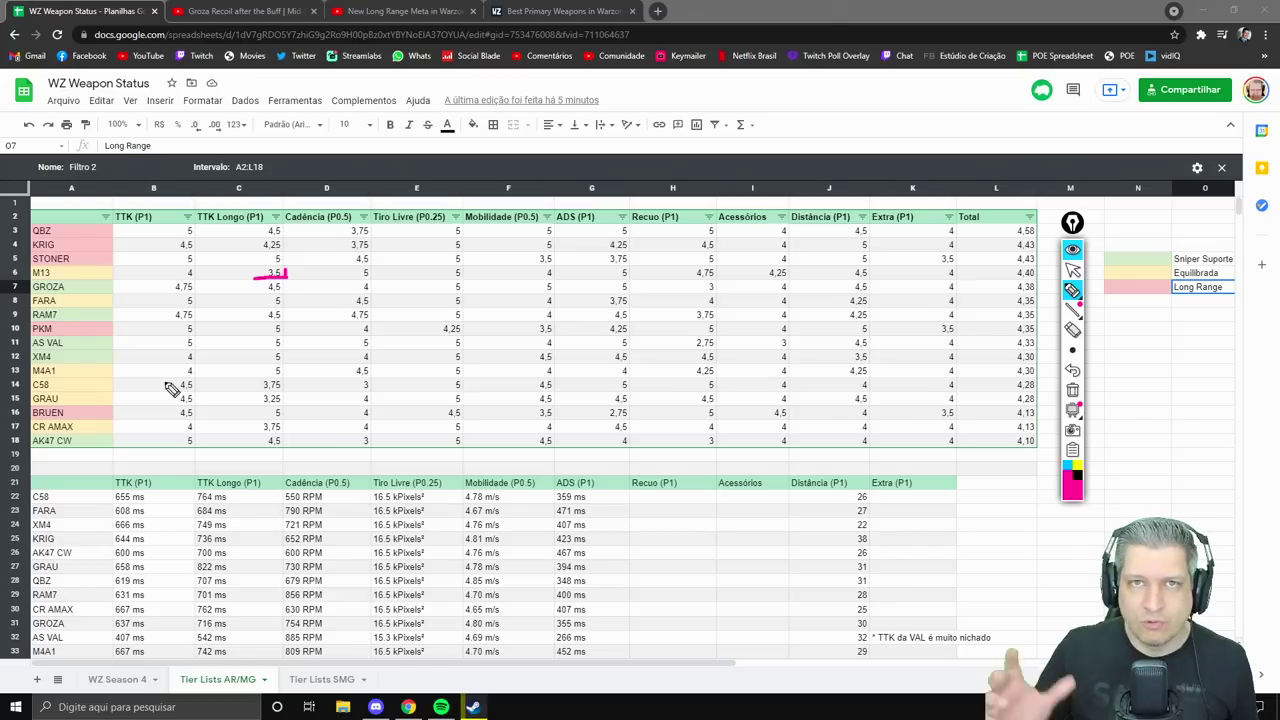
# Hide the annotations, open the WZ Season 4 sheet and examine the HOLGER's 48m+ damage values by body part
pyautogui.click(1076, 250)
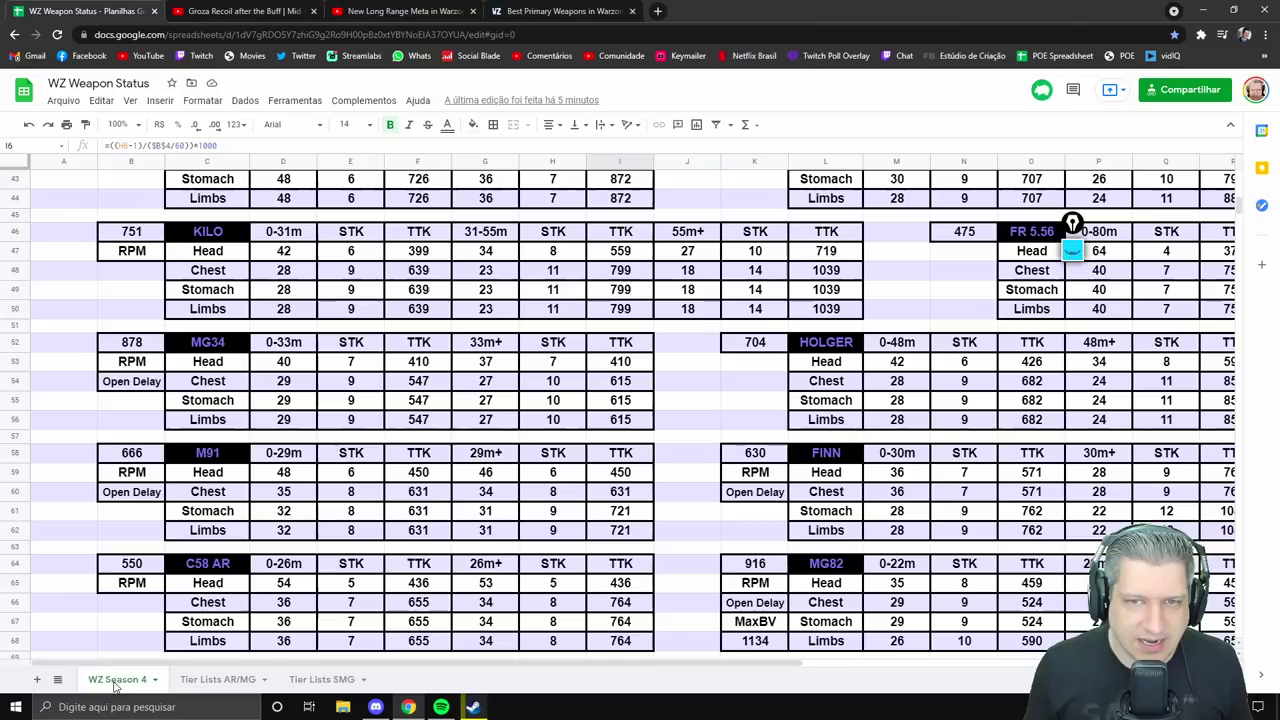
pyautogui.click(117, 679)
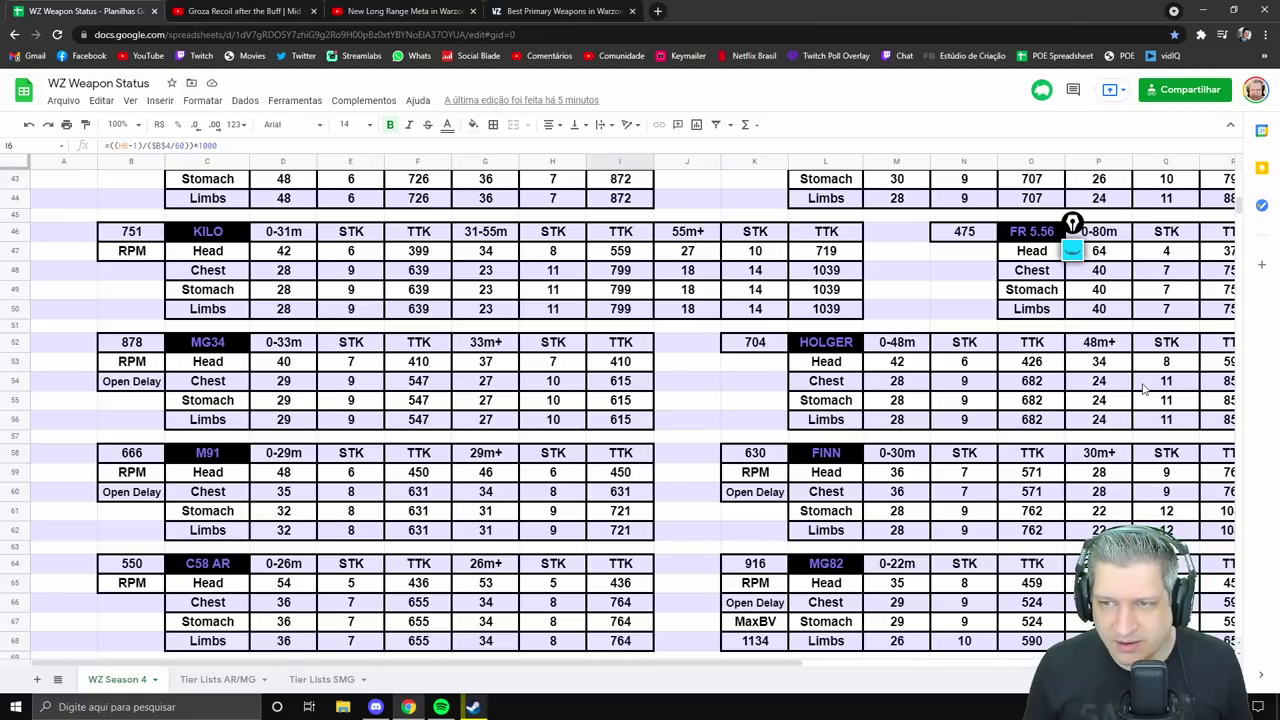
pyautogui.click(1108, 367)
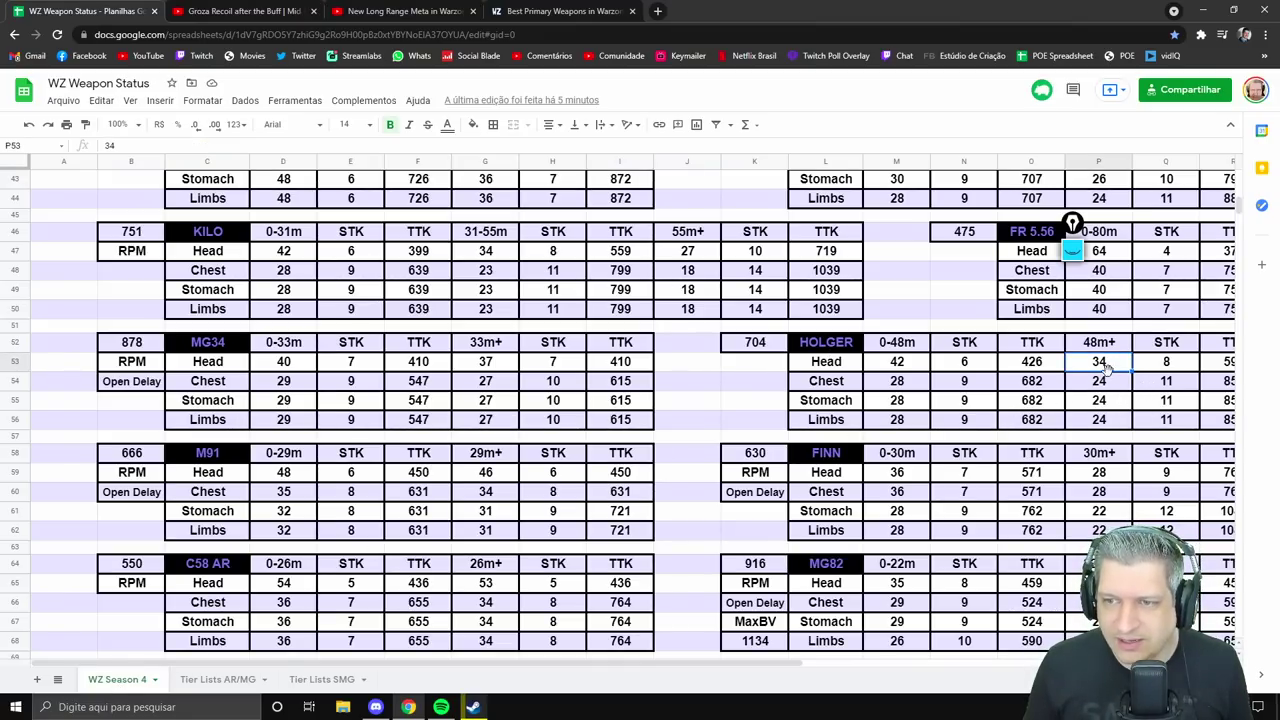
pyautogui.click(1108, 392)
pyautogui.click(1107, 405)
pyautogui.click(1107, 420)
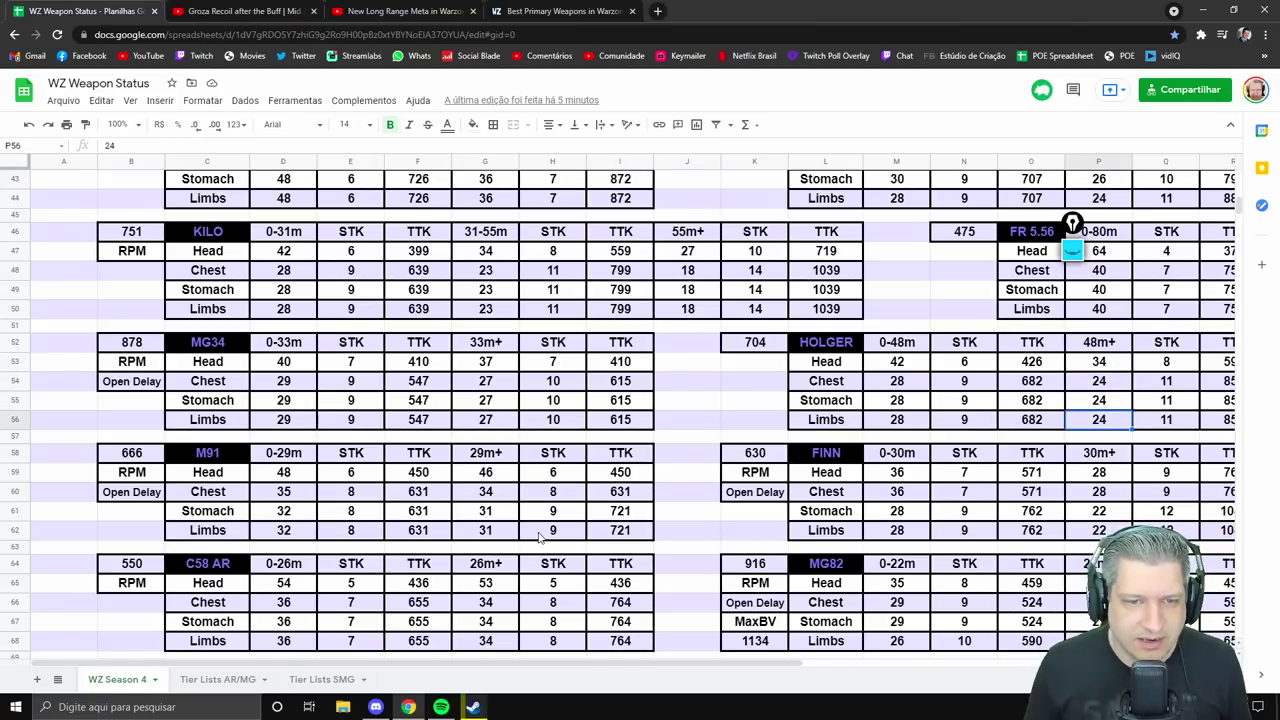
# Examine the M91's 29m+ chest-to-limbs damage and the MG34's 33m+ head, chest and stomach damage
pyautogui.moveTo(497, 495); pyautogui.dragTo(490, 530)
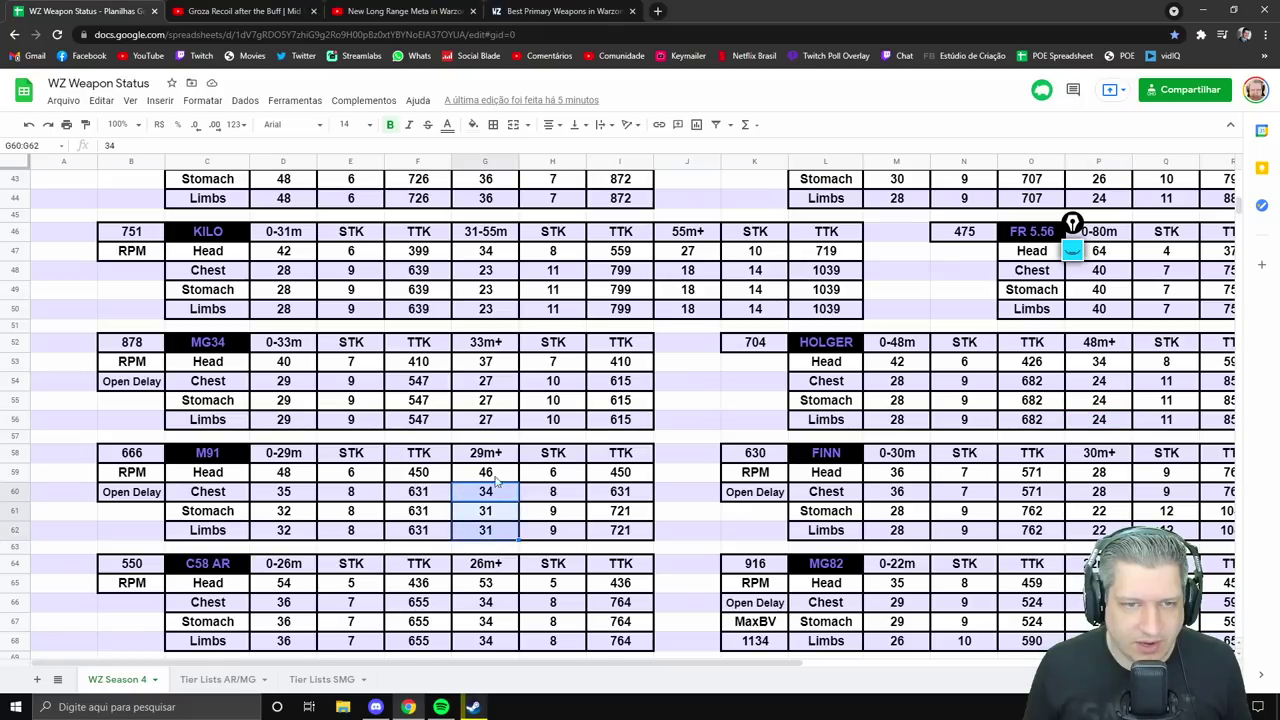
pyautogui.click(225, 348)
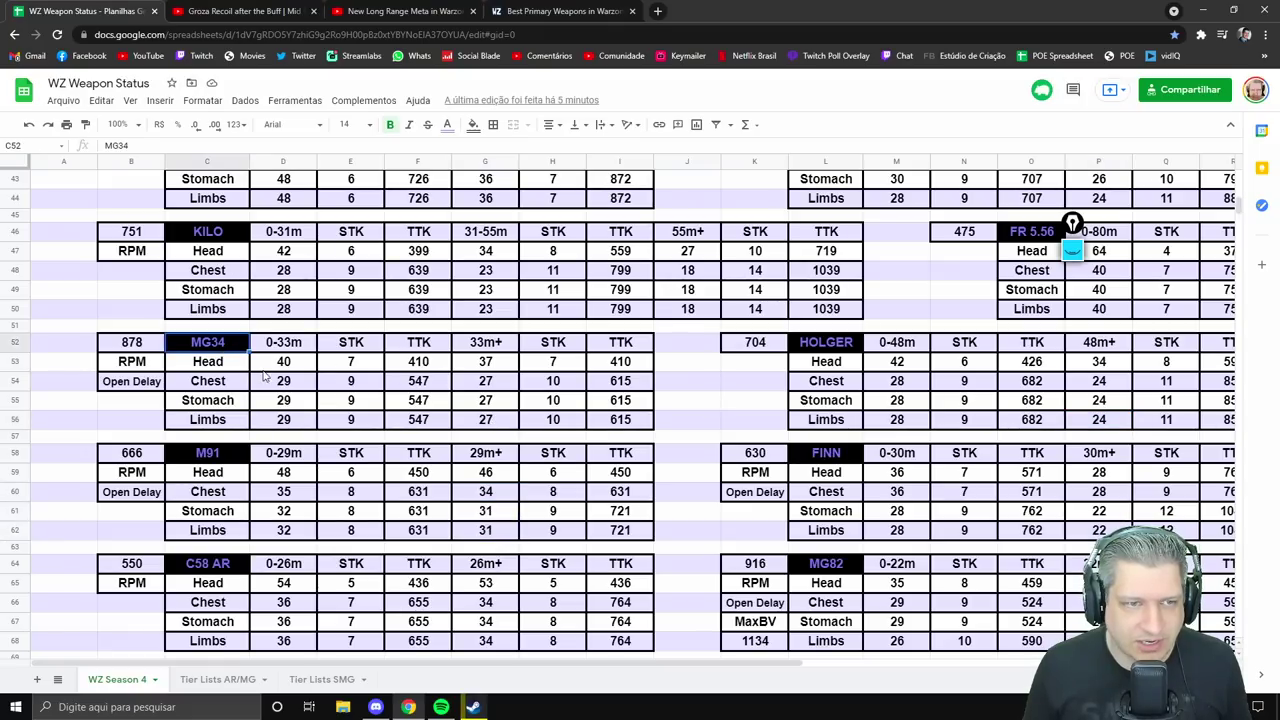
pyautogui.click(505, 366)
pyautogui.click(497, 385)
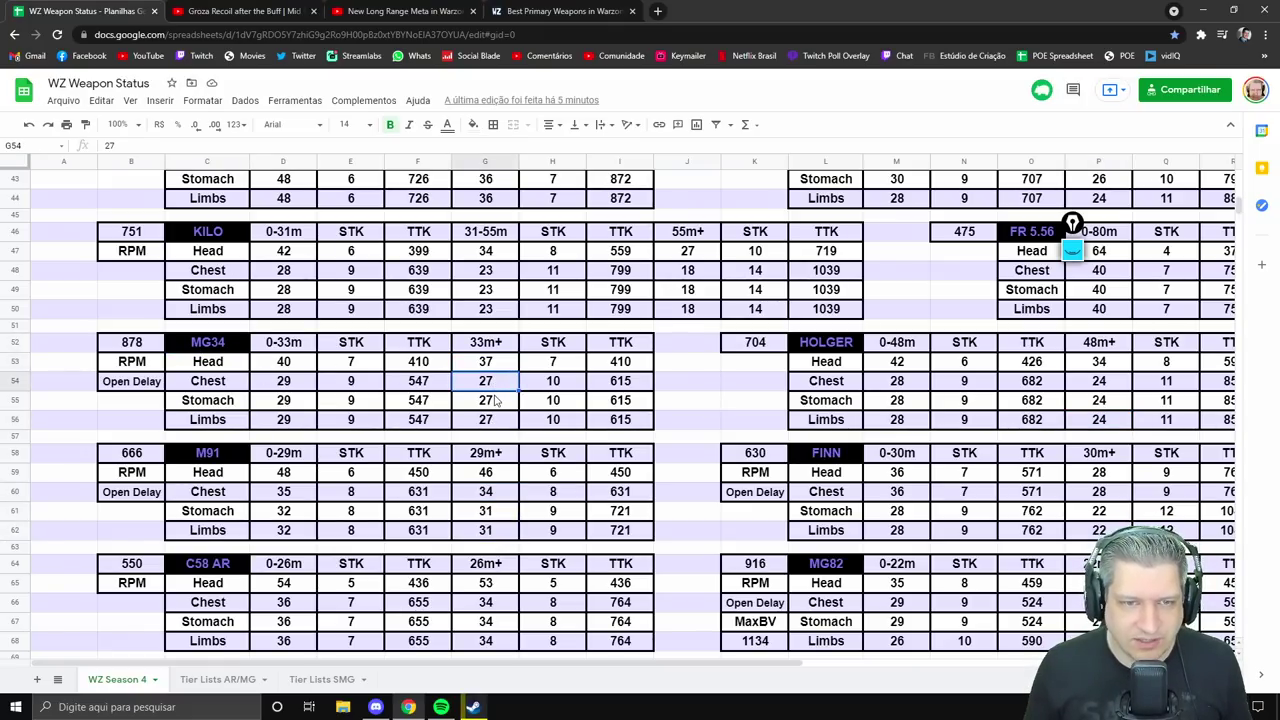
pyautogui.click(496, 401)
# Examine the GRAU's 0-31m head, chest and stomach damage values
pyautogui.scroll(6, 503, 390)
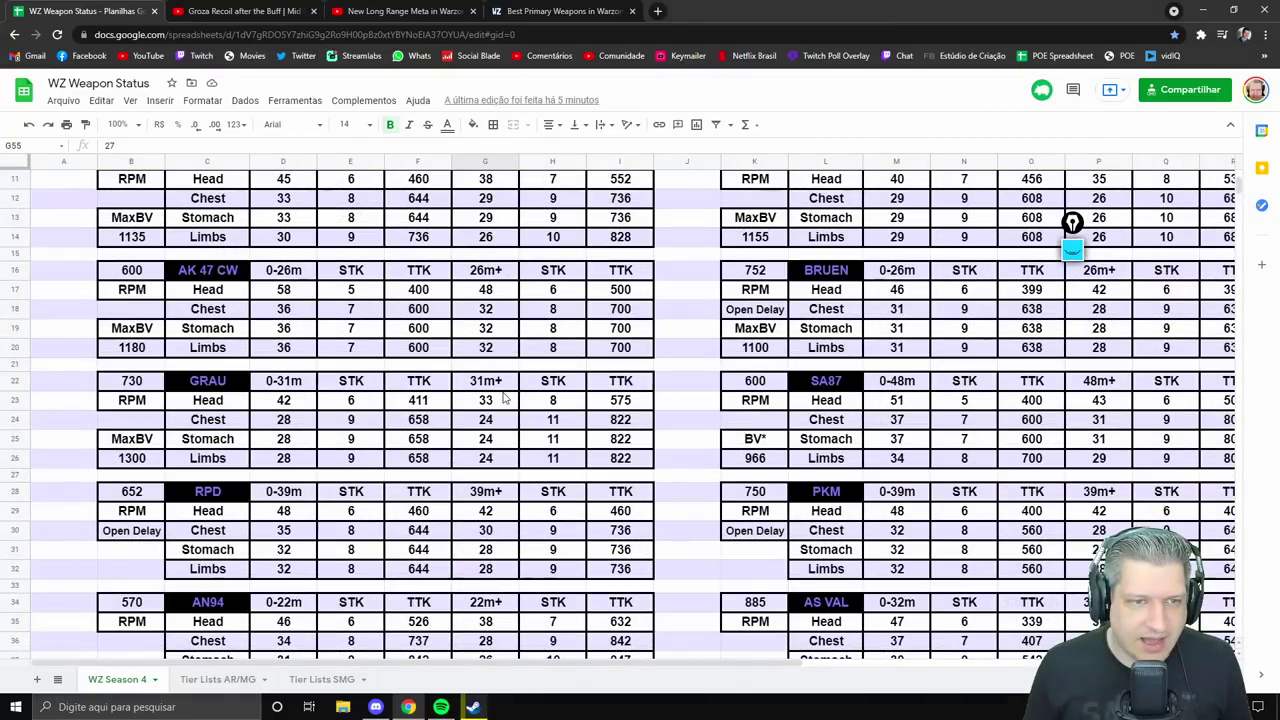
pyautogui.scroll(1, 503, 401)
pyautogui.click(297, 436)
pyautogui.click(295, 455)
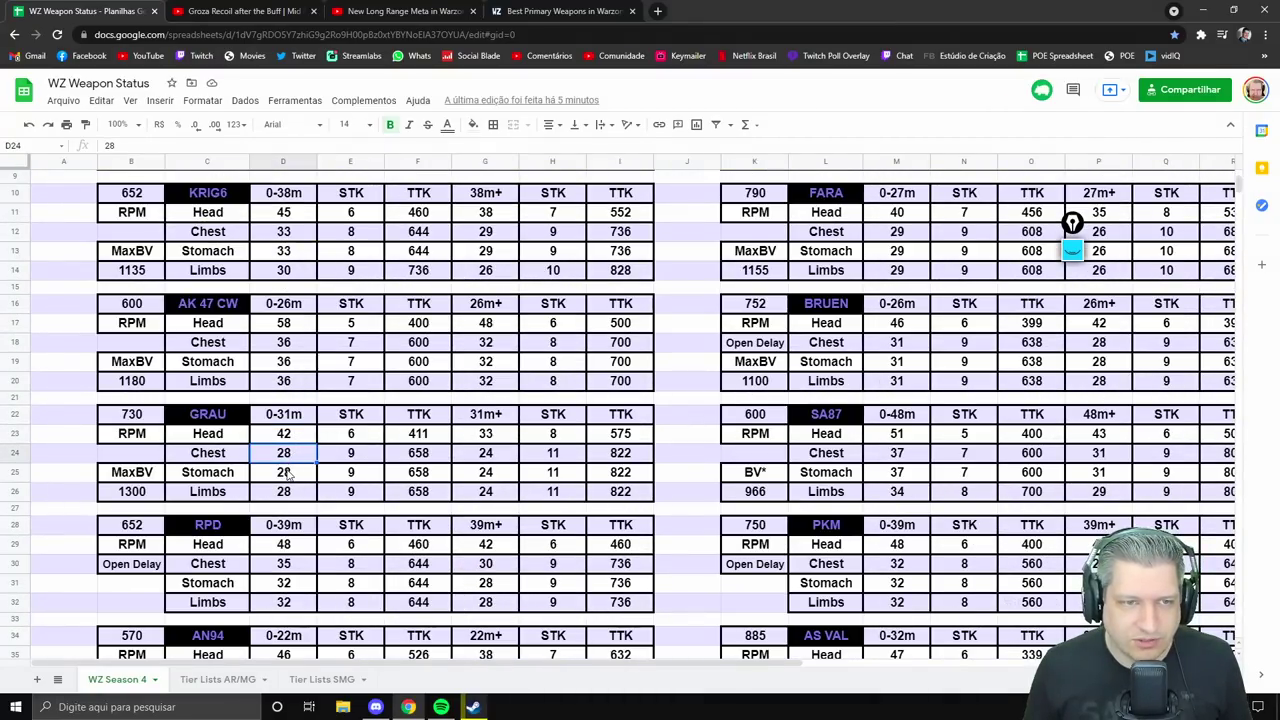
pyautogui.click(290, 474)
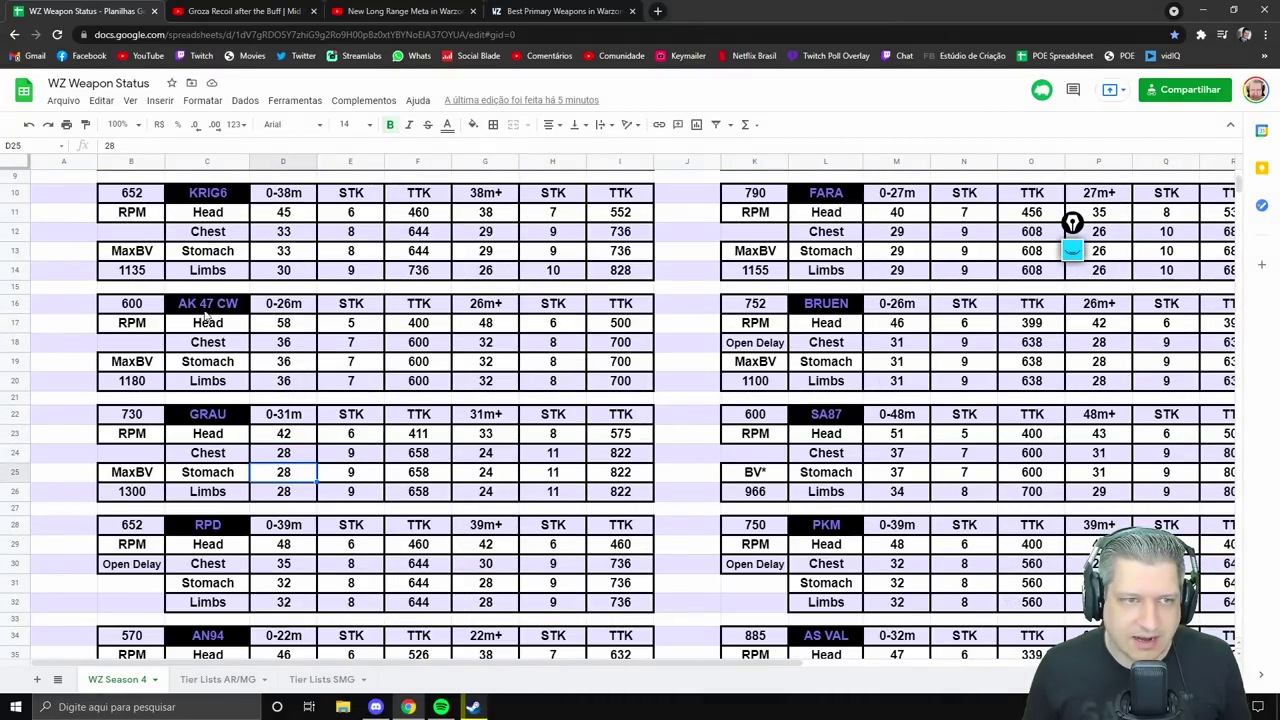
# Examine the AK 47 CW's 0-26m damage values from head to limbs
pyautogui.click(288, 322)
pyautogui.click(297, 347)
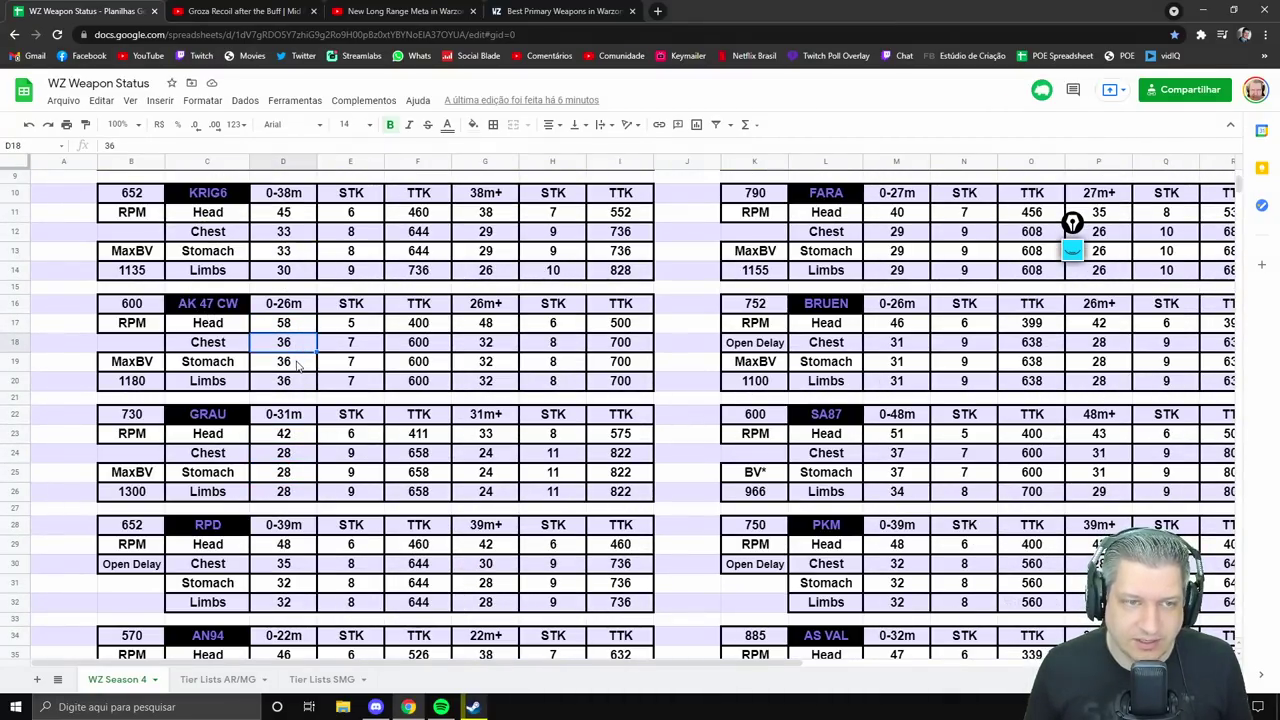
pyautogui.click(297, 364)
pyautogui.click(295, 386)
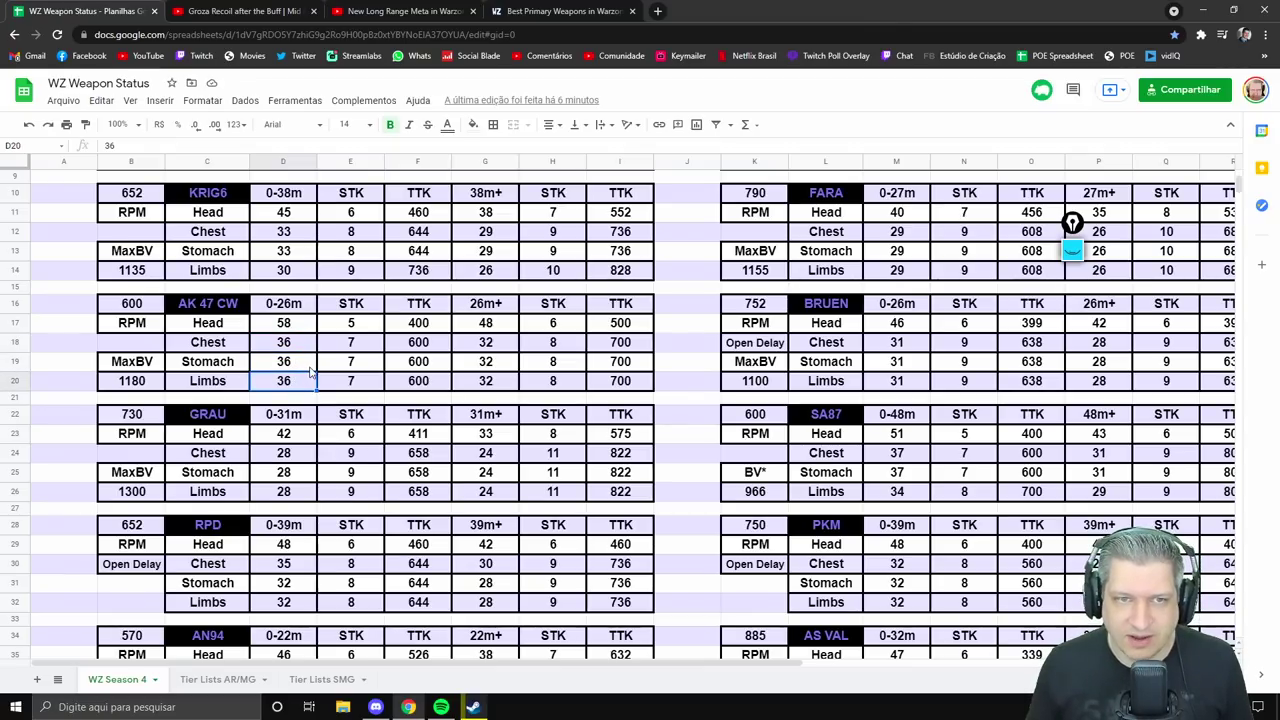
# Examine the KRIG6's 0-38m limb damage and the XM4's 0-22m chest, stomach and limb damage
pyautogui.scroll(2, 311, 372)
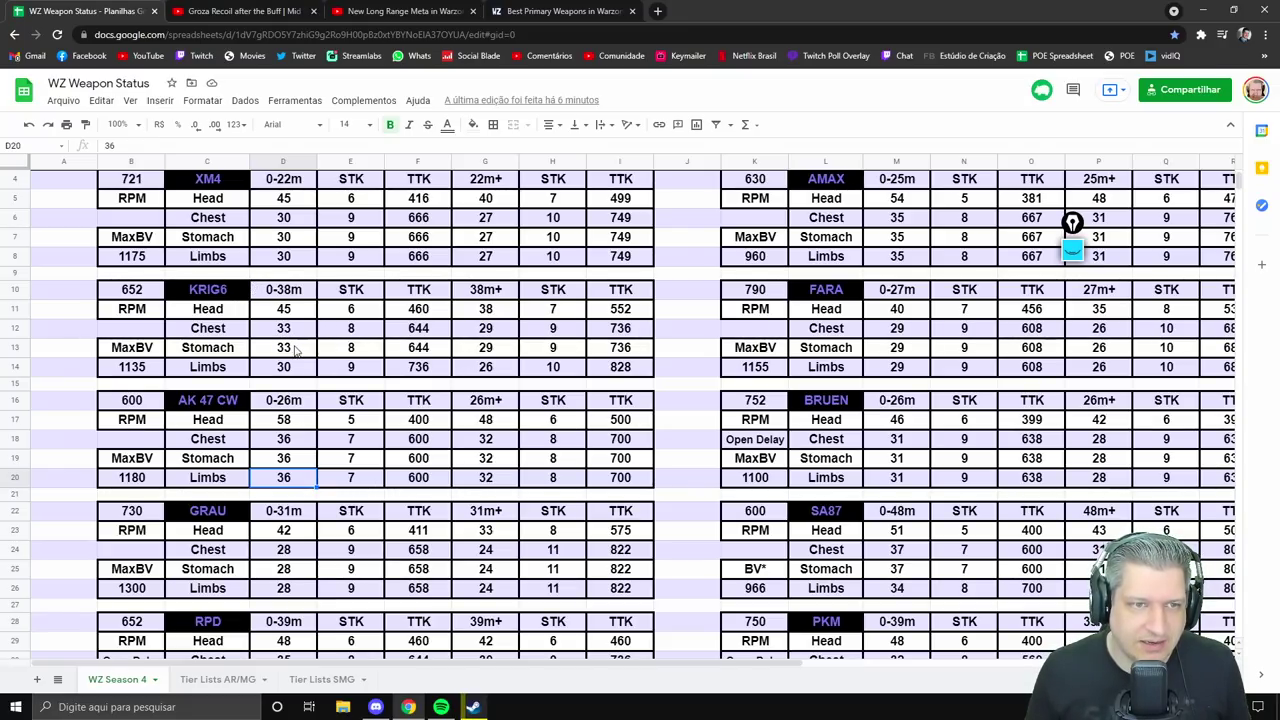
pyautogui.click(283, 368)
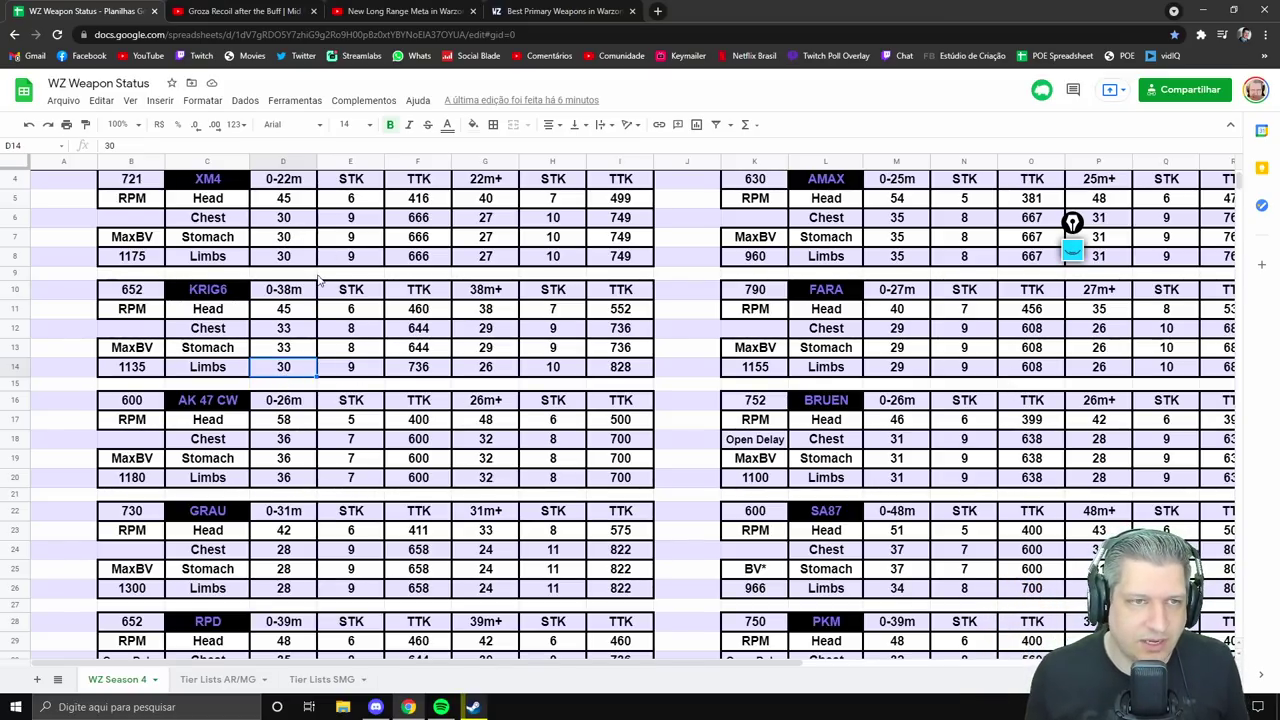
pyautogui.click(281, 224)
pyautogui.click(293, 239)
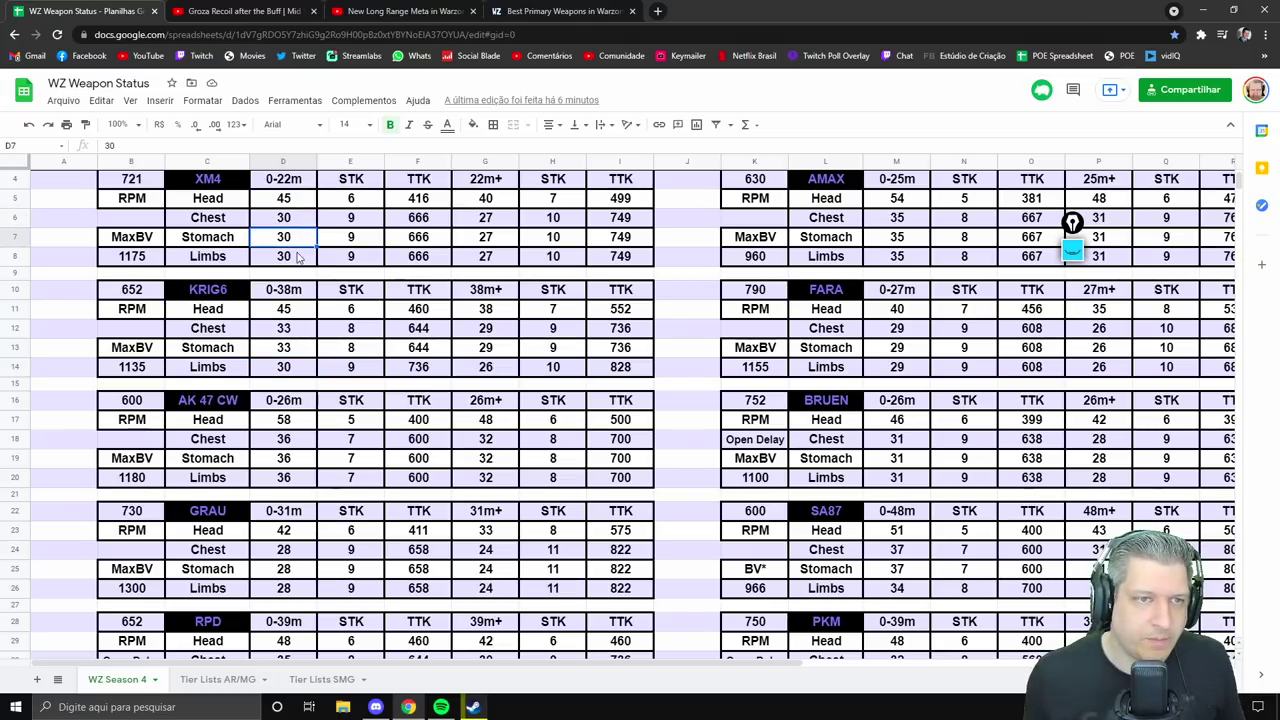
pyautogui.click(297, 258)
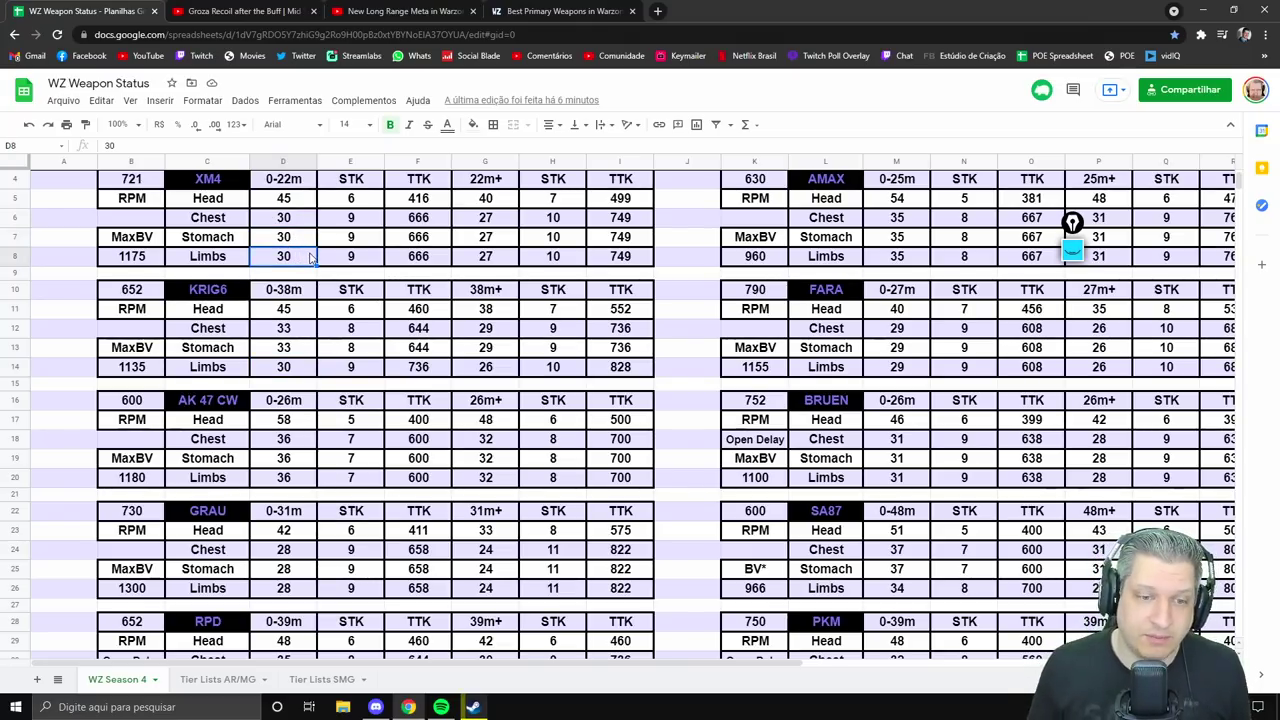
# Return to the Tier Lists AR/MG sheet and box with the pen the GROZA's and FARA's Recuo scores and the FARA's ADS score
pyautogui.hotkey('ctrl', 'shift', 'pagedown')
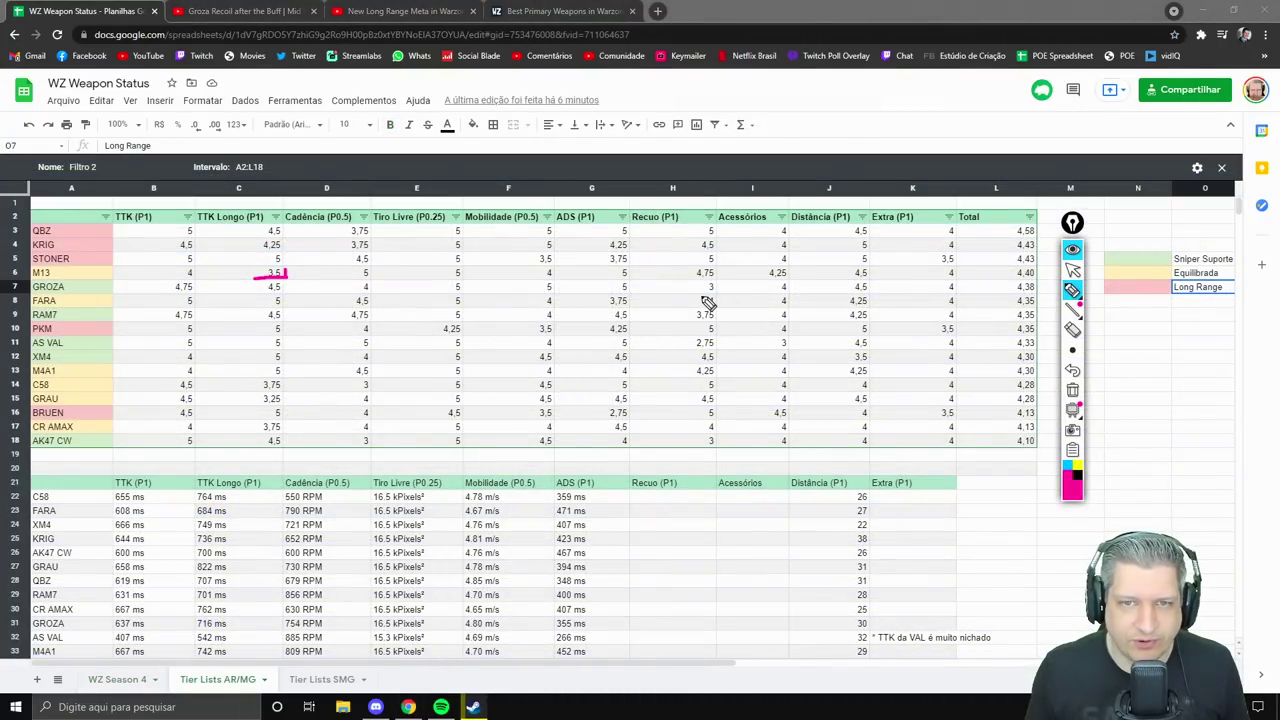
pyautogui.moveTo(718, 303)
pyautogui.mouseDown()
pyautogui.moveTo(724, 292)
pyautogui.moveTo(703, 283)
pyautogui.mouseUp()
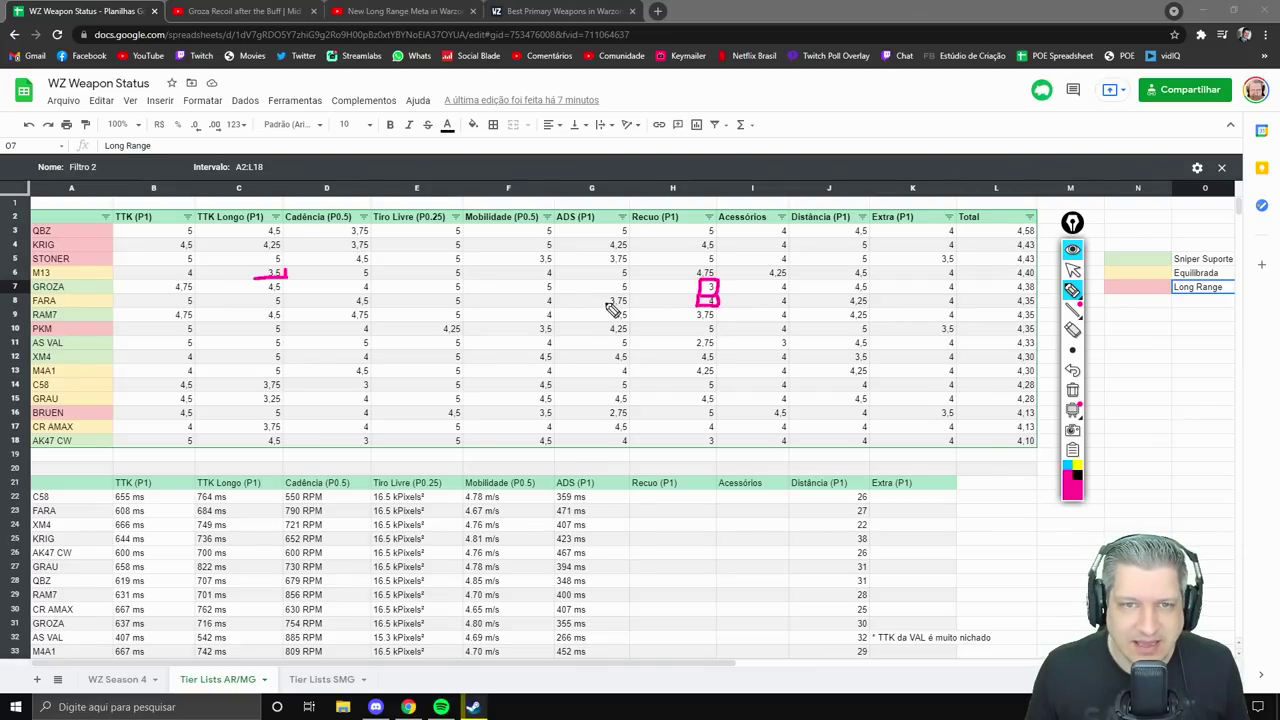
pyautogui.moveTo(610, 302)
pyautogui.mouseDown()
pyautogui.moveTo(620, 322)
pyautogui.moveTo(642, 316)
pyautogui.moveTo(636, 292)
pyautogui.moveTo(612, 300)
pyautogui.mouseUp()
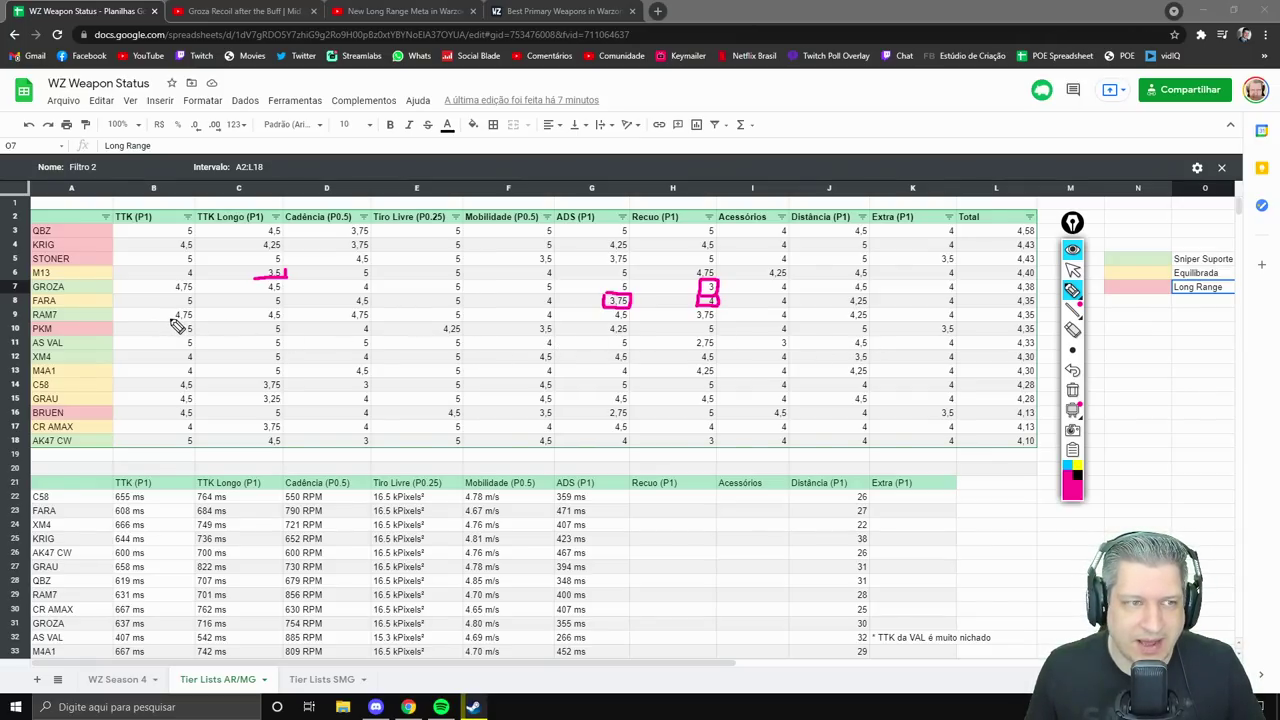
# Underline the RAM7's and PKM's TTK and TTK Longo scores with the pen and box the RAM7's Recuo and Distância scores
pyautogui.moveTo(170, 321); pyautogui.dragTo(292, 318)
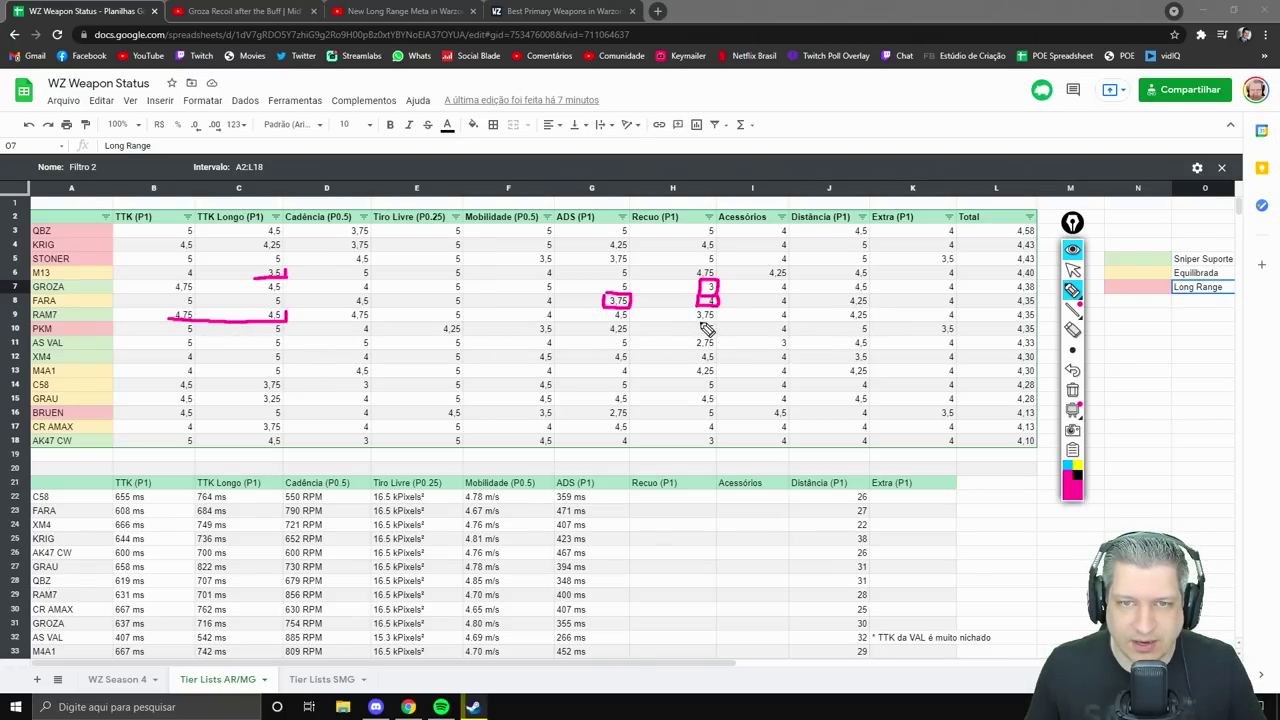
pyautogui.moveTo(703, 327)
pyautogui.mouseDown()
pyautogui.moveTo(717, 308)
pyautogui.moveTo(694, 308)
pyautogui.moveTo(694, 322)
pyautogui.mouseUp()
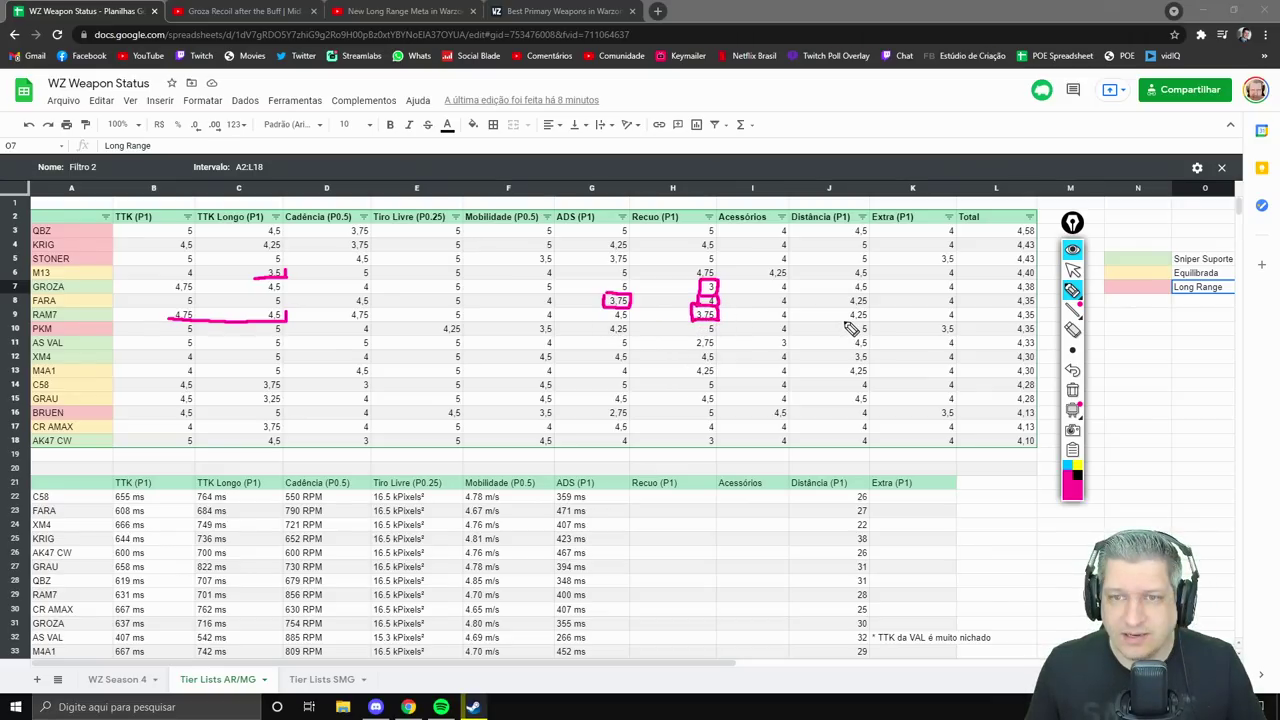
pyautogui.moveTo(845, 320)
pyautogui.mouseDown()
pyautogui.moveTo(869, 321)
pyautogui.moveTo(871, 309)
pyautogui.moveTo(844, 320)
pyautogui.mouseUp()
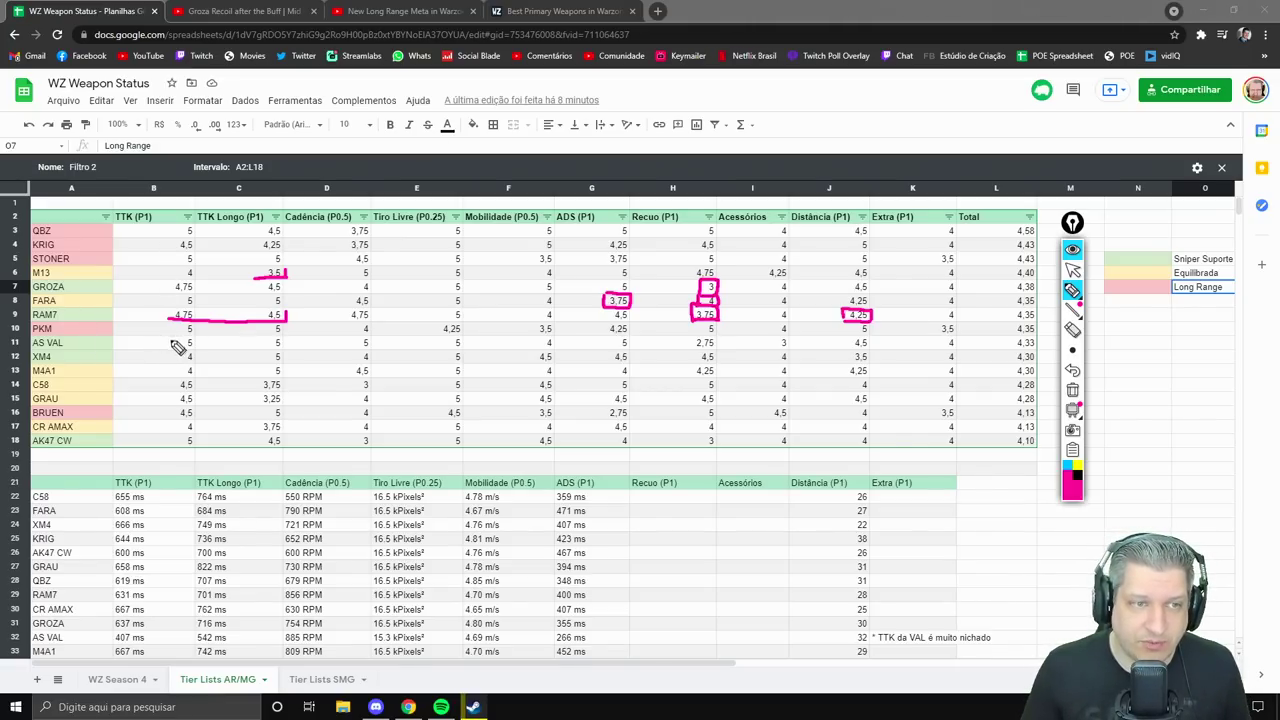
pyautogui.moveTo(168, 337)
pyautogui.mouseDown()
pyautogui.moveTo(286, 337)
pyautogui.moveTo(290, 322)
pyautogui.mouseUp()
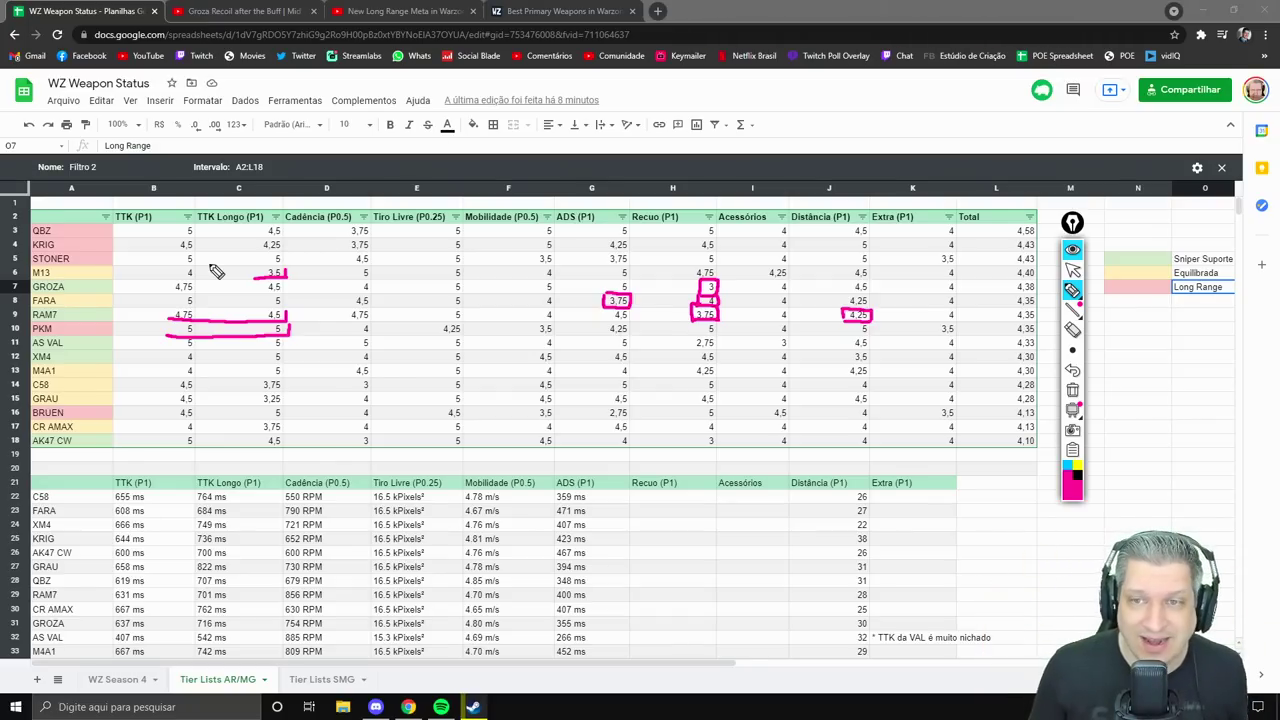
# Underline the Extra scores of the STONER, PKM and BRUEN with the pen
pyautogui.moveTo(929, 265); pyautogui.dragTo(956, 265)
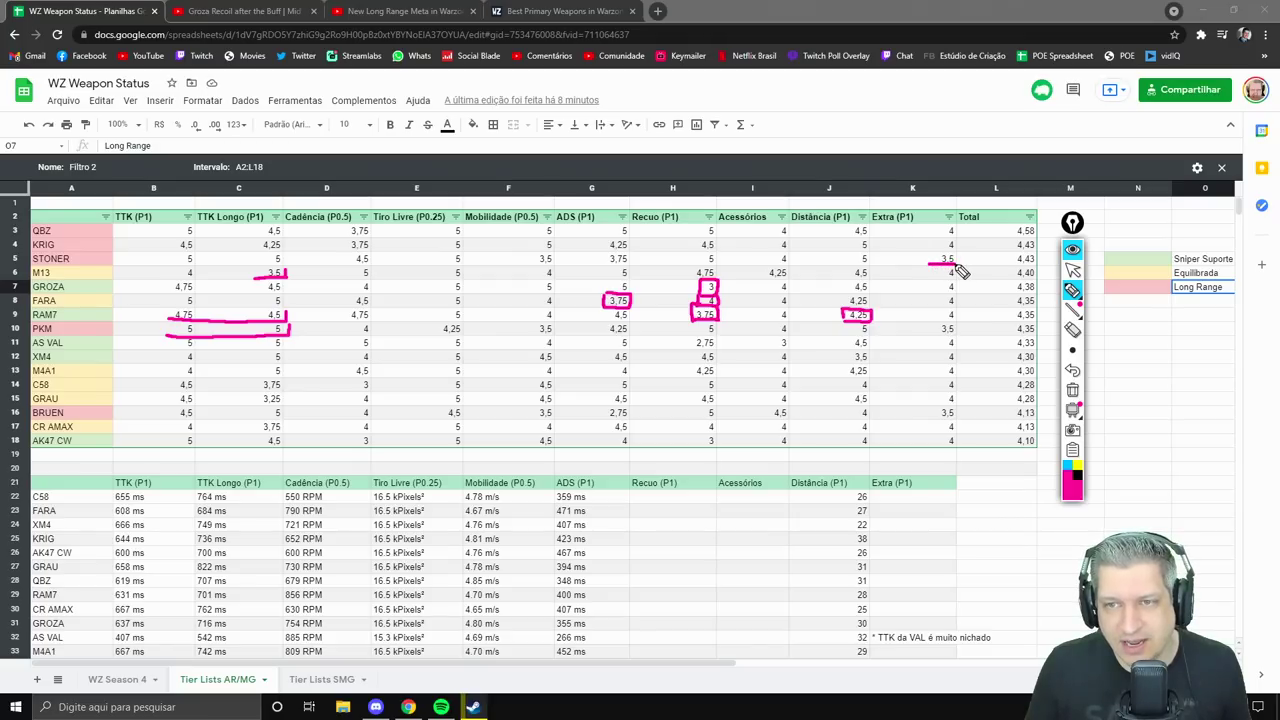
pyautogui.moveTo(934, 338); pyautogui.dragTo(957, 338)
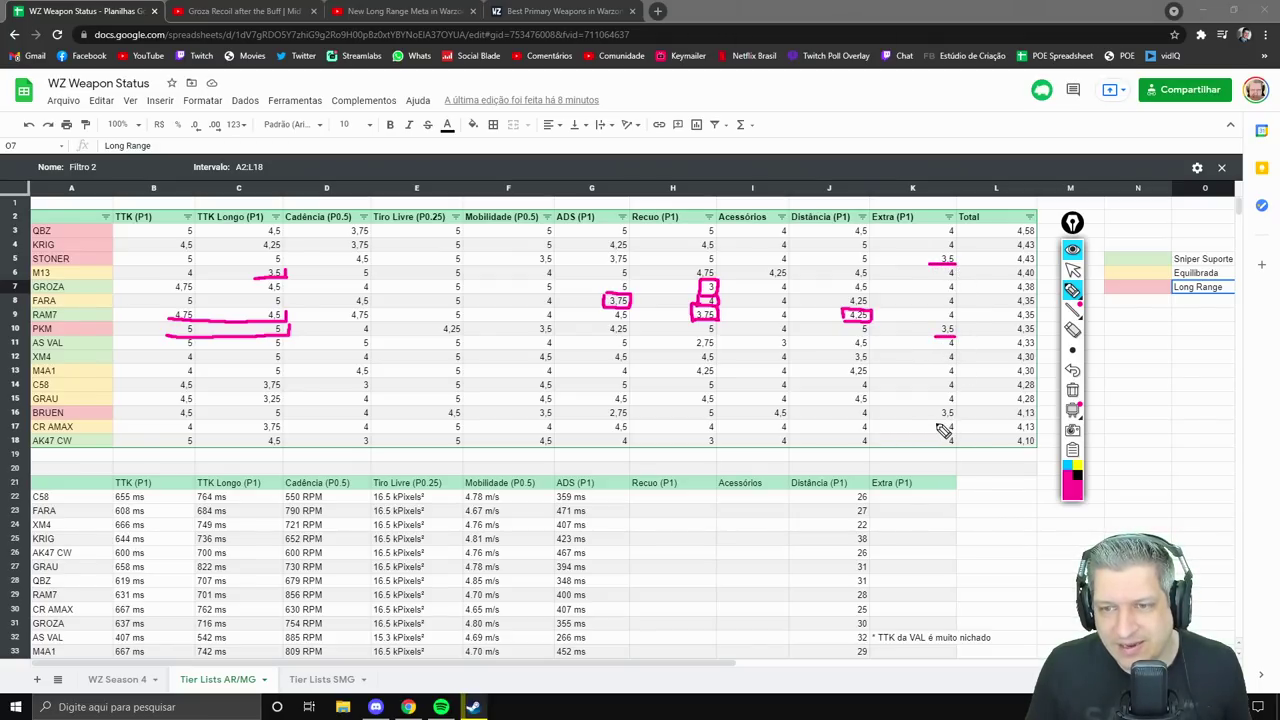
pyautogui.moveTo(938, 419); pyautogui.dragTo(956, 419)
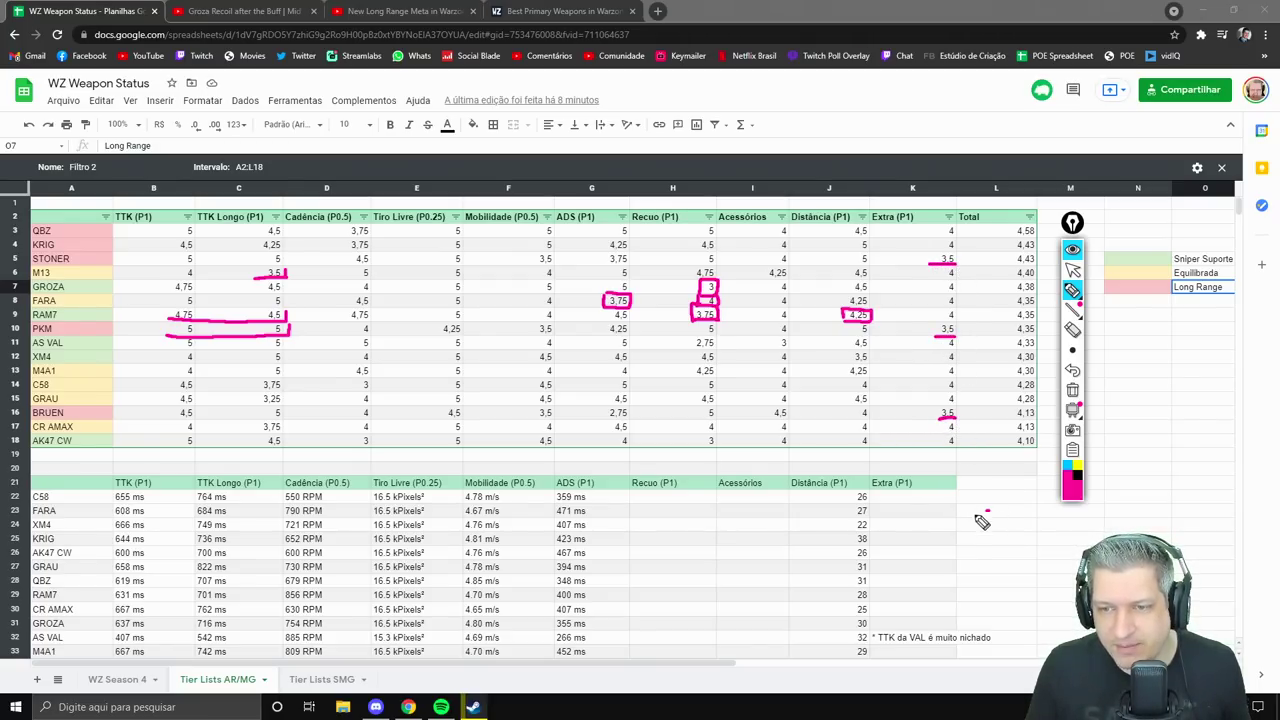
# Handwrite the note "67 m/s" in the blank area beside the raw stats table and erase it
pyautogui.moveTo(978, 513)
pyautogui.mouseDown()
pyautogui.moveTo(964, 530)
pyautogui.moveTo(1024, 530)
pyautogui.mouseUp()
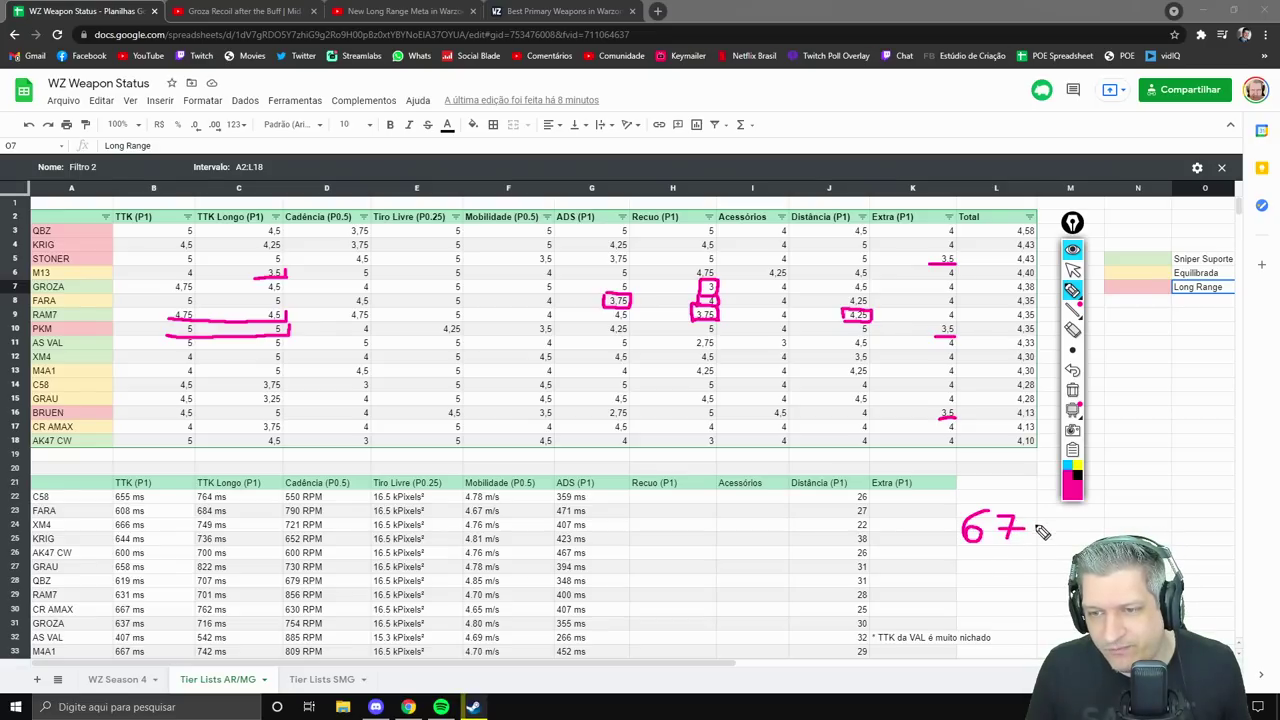
pyautogui.moveTo(1110, 529); pyautogui.dragTo(1098, 548)
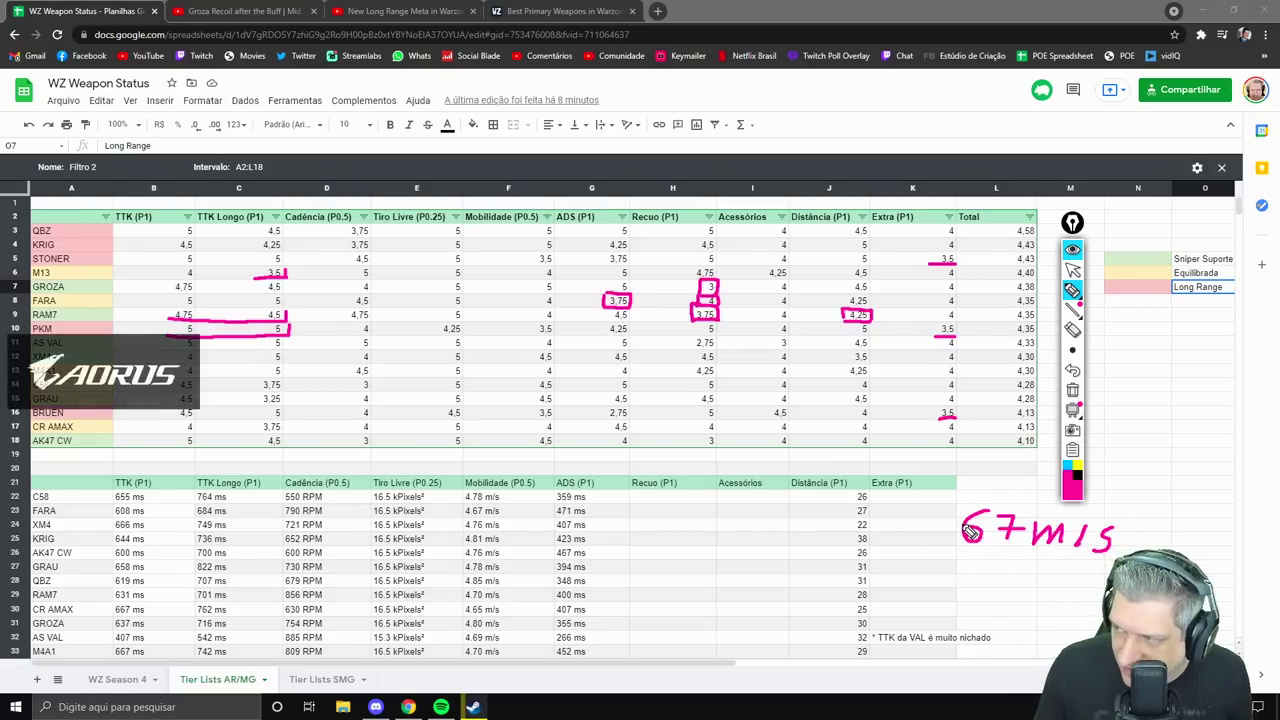
pyautogui.click(1072, 329)
pyautogui.click(1076, 536)
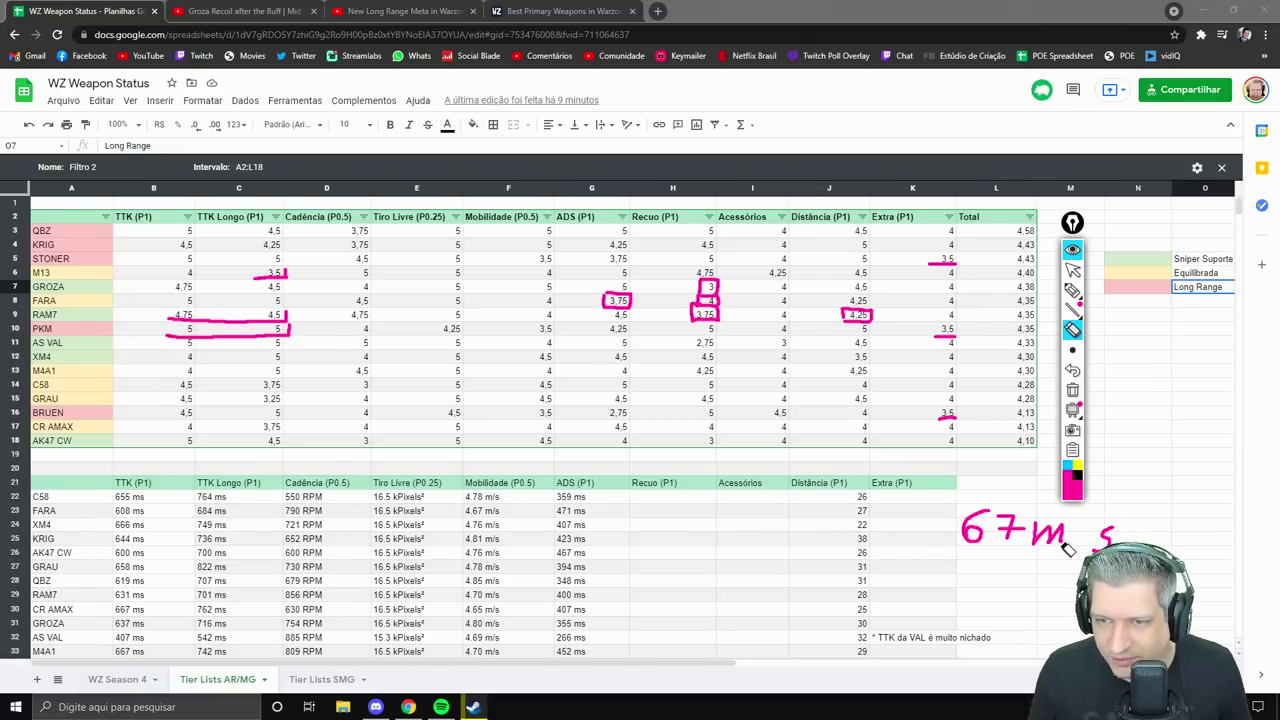
pyautogui.click(1072, 289)
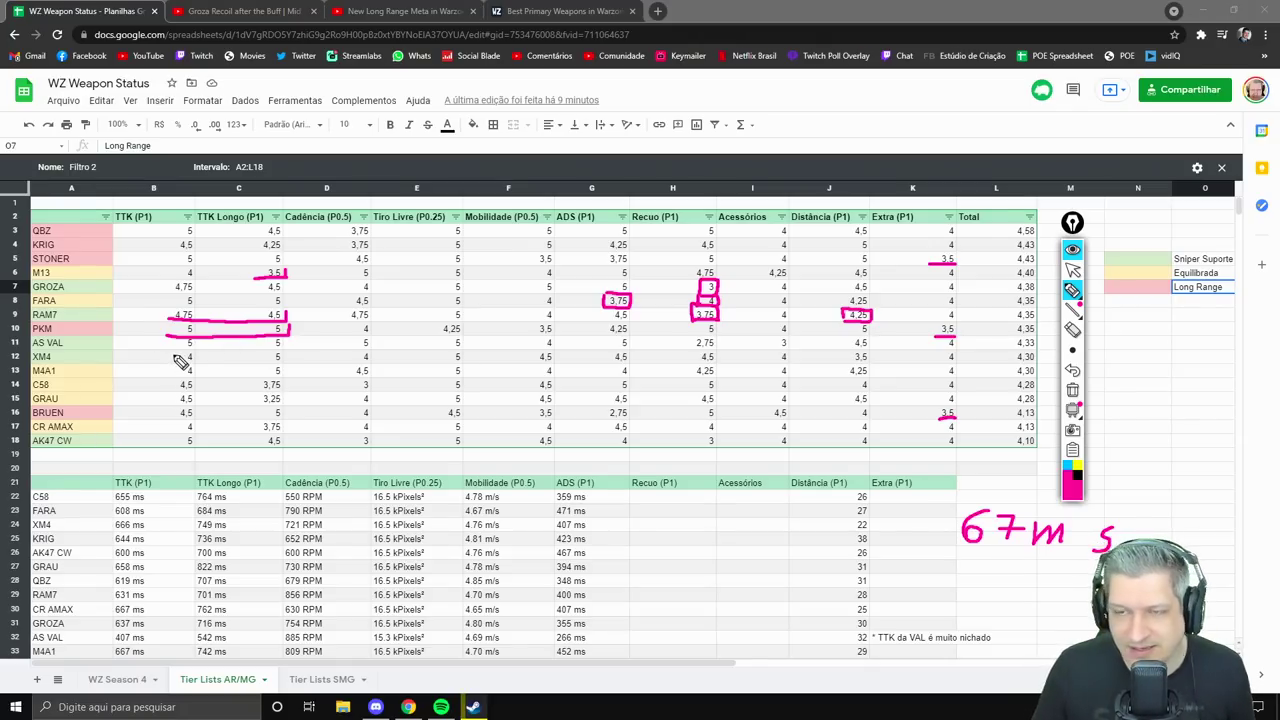
pyautogui.click(1072, 329)
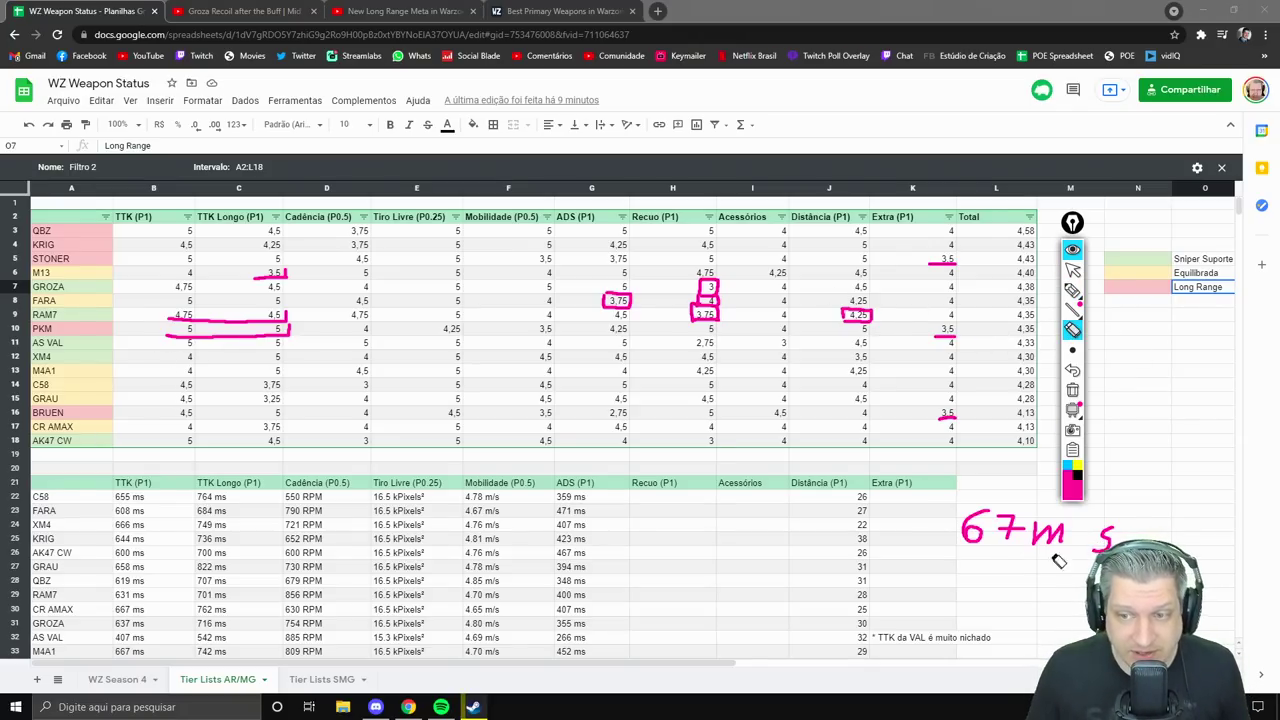
pyautogui.moveTo(1054, 550); pyautogui.dragTo(952, 517)
pyautogui.click(1072, 289)
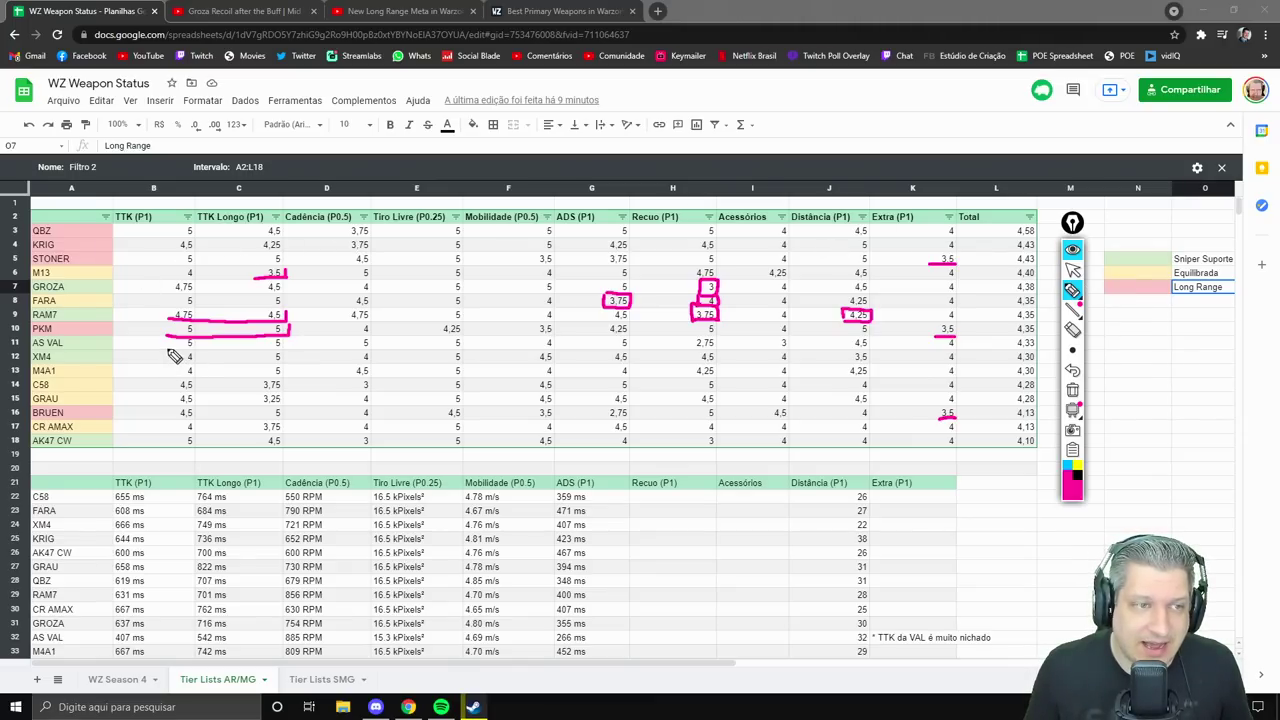
# Mark the AS VAL's TTK, TTK Longo and Recuo scores with the pen, checking the raw stats with the annotations hidden
pyautogui.moveTo(170, 350); pyautogui.dragTo(198, 348)
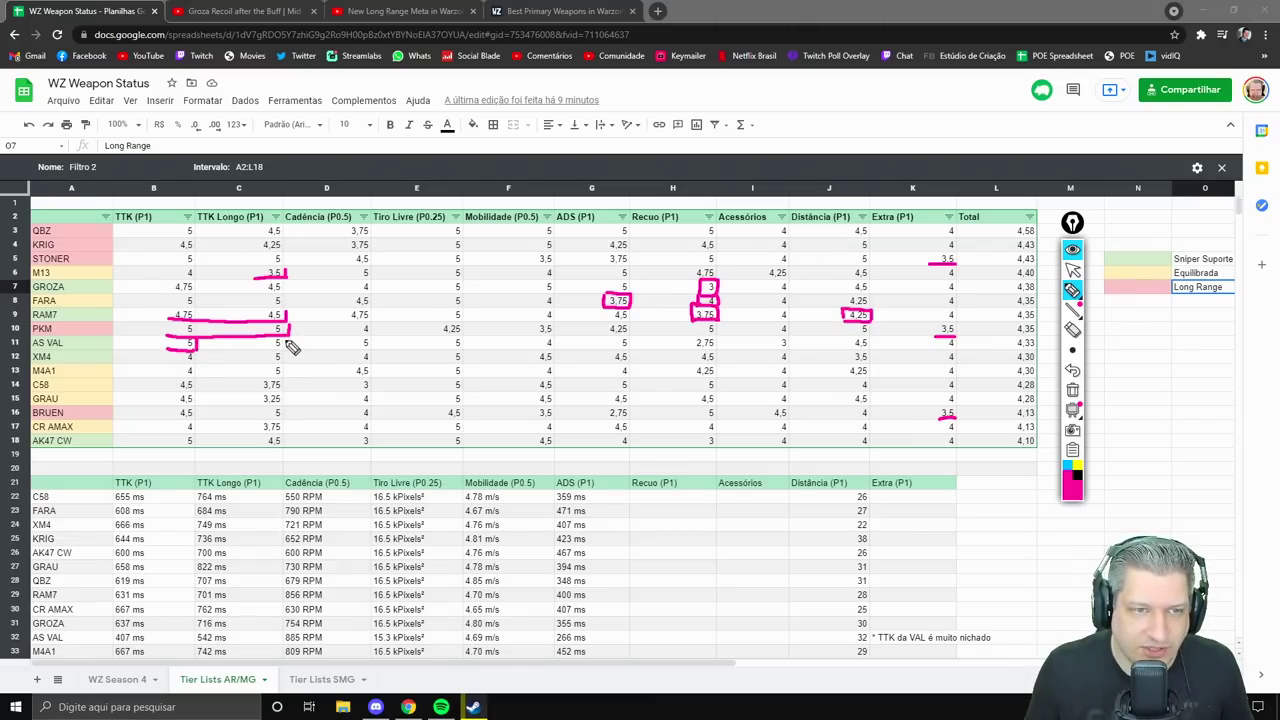
pyautogui.moveTo(283, 337); pyautogui.dragTo(270, 351)
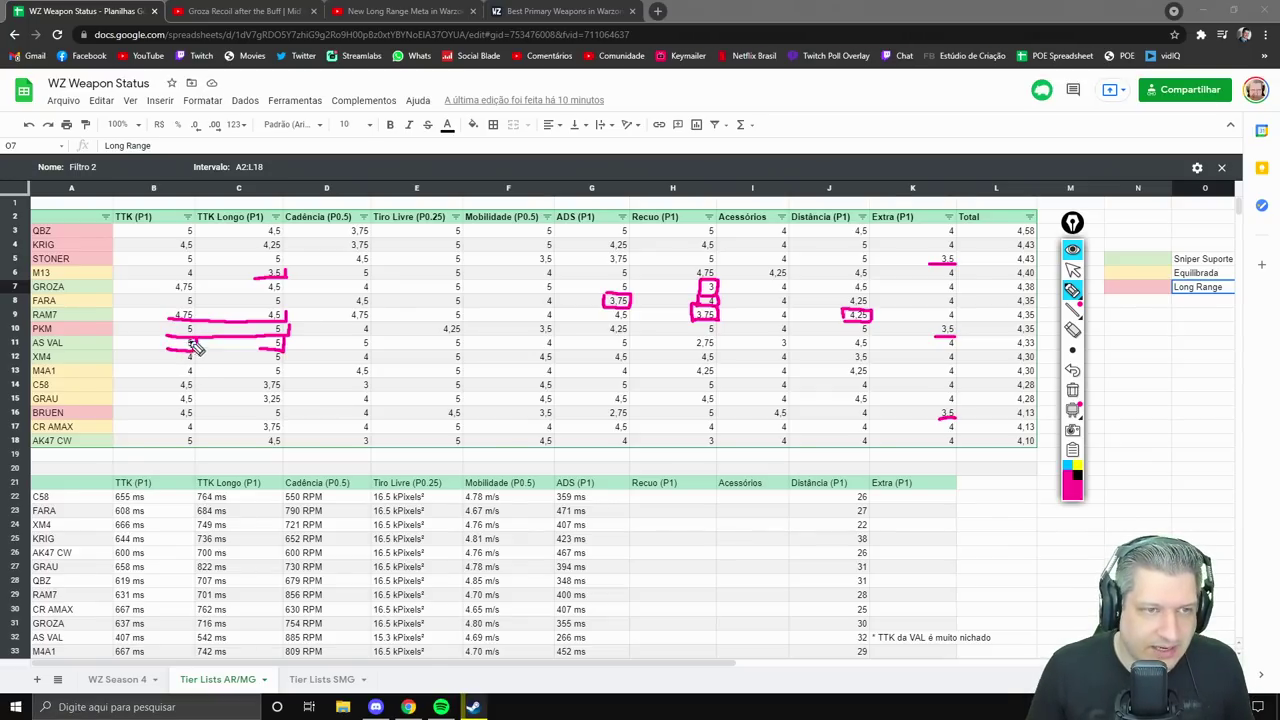
pyautogui.click(1072, 249)
pyautogui.scroll(-2, 85, 588)
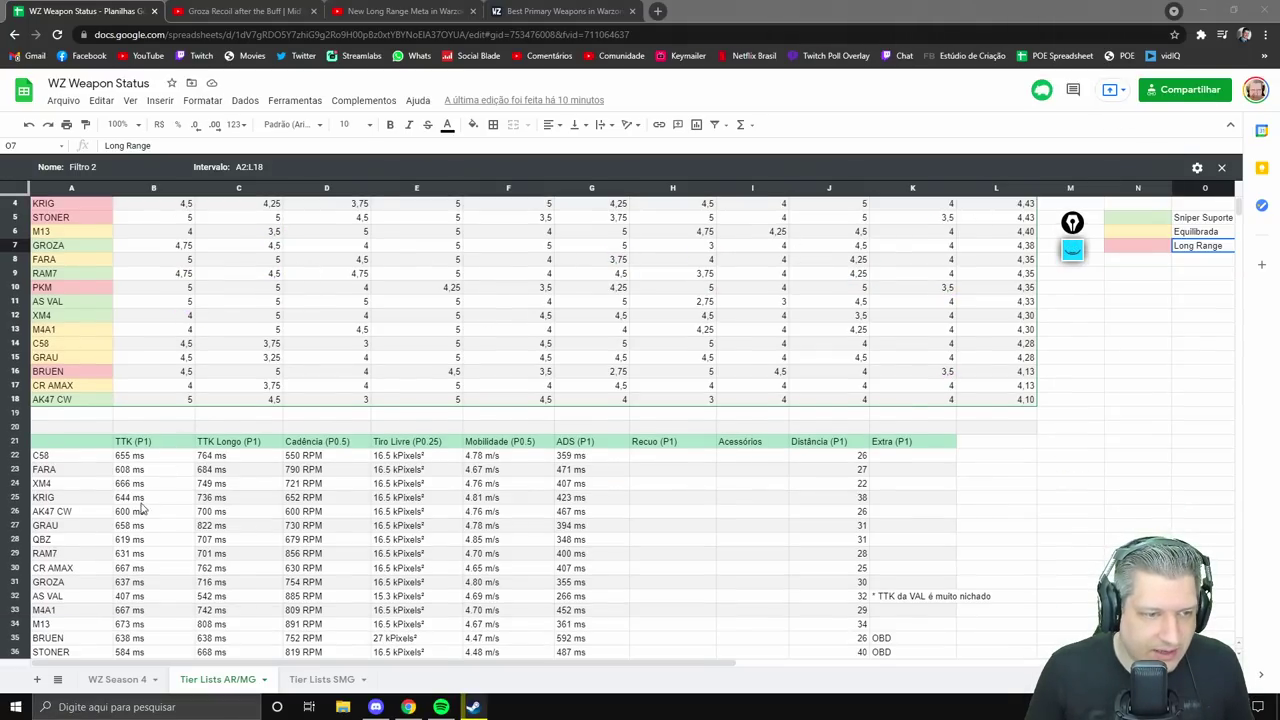
pyautogui.scroll(2, 137, 630)
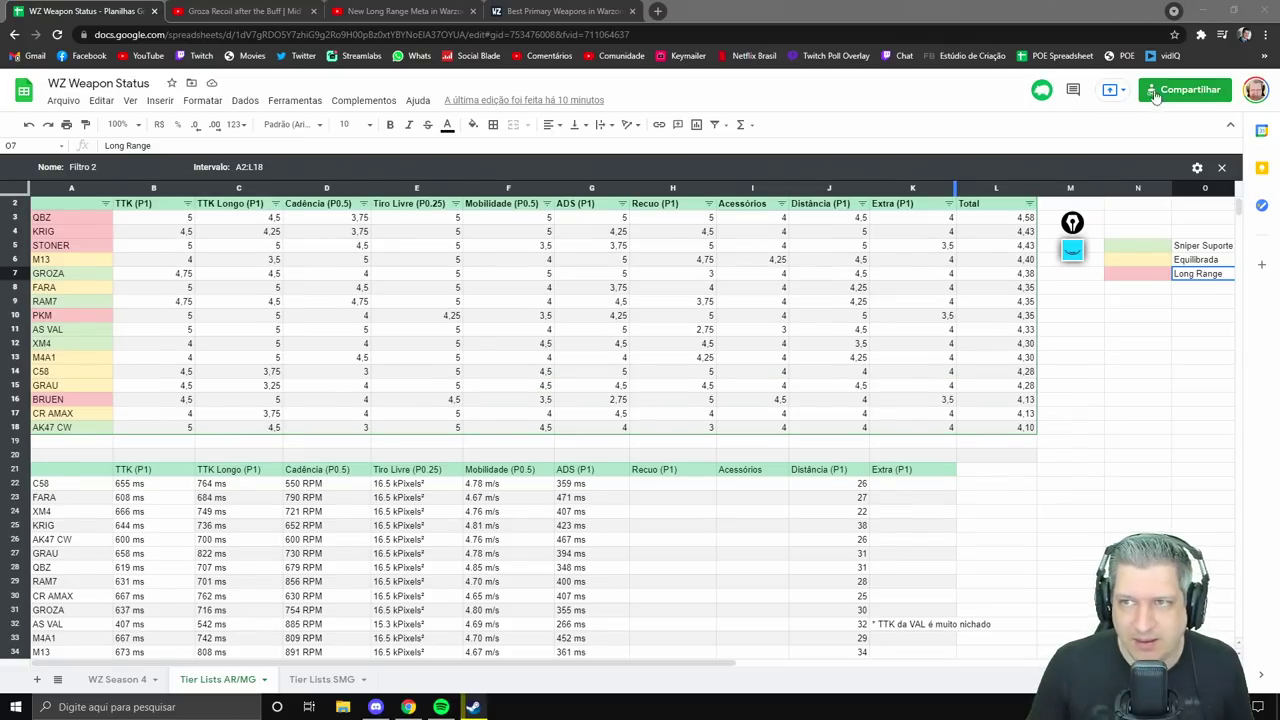
pyautogui.click(1072, 249)
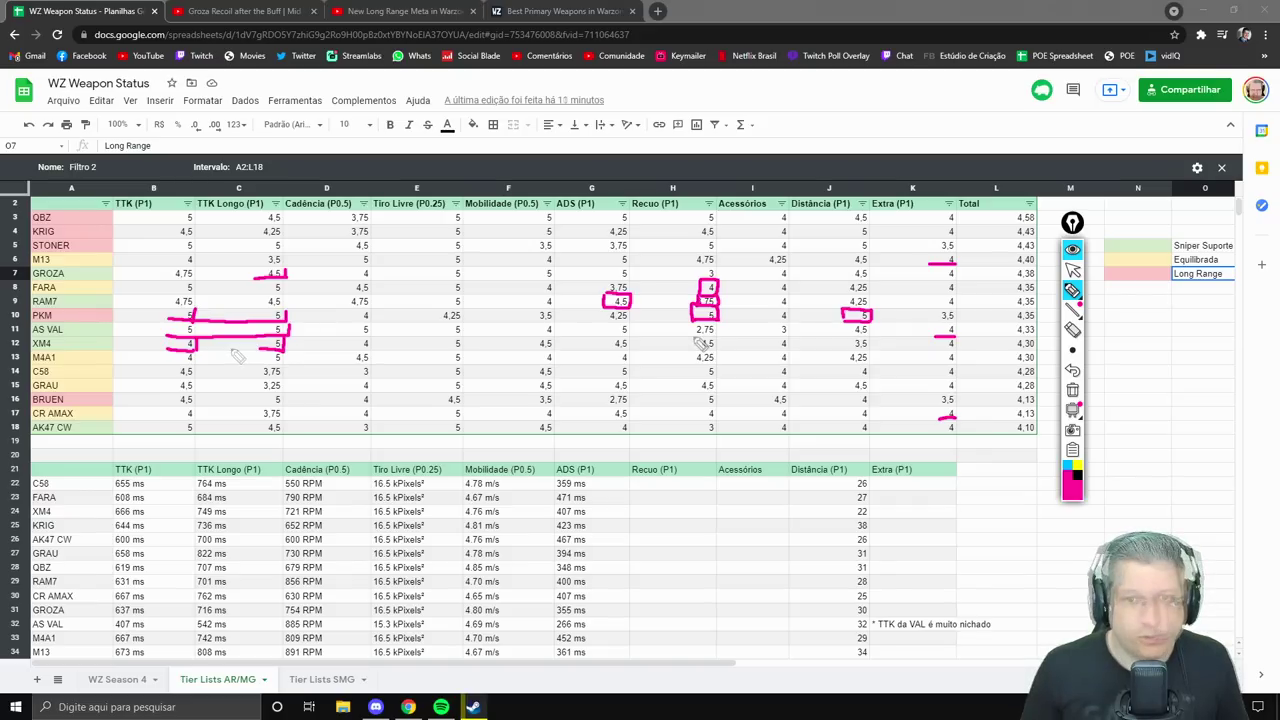
pyautogui.moveTo(693, 337); pyautogui.dragTo(713, 338)
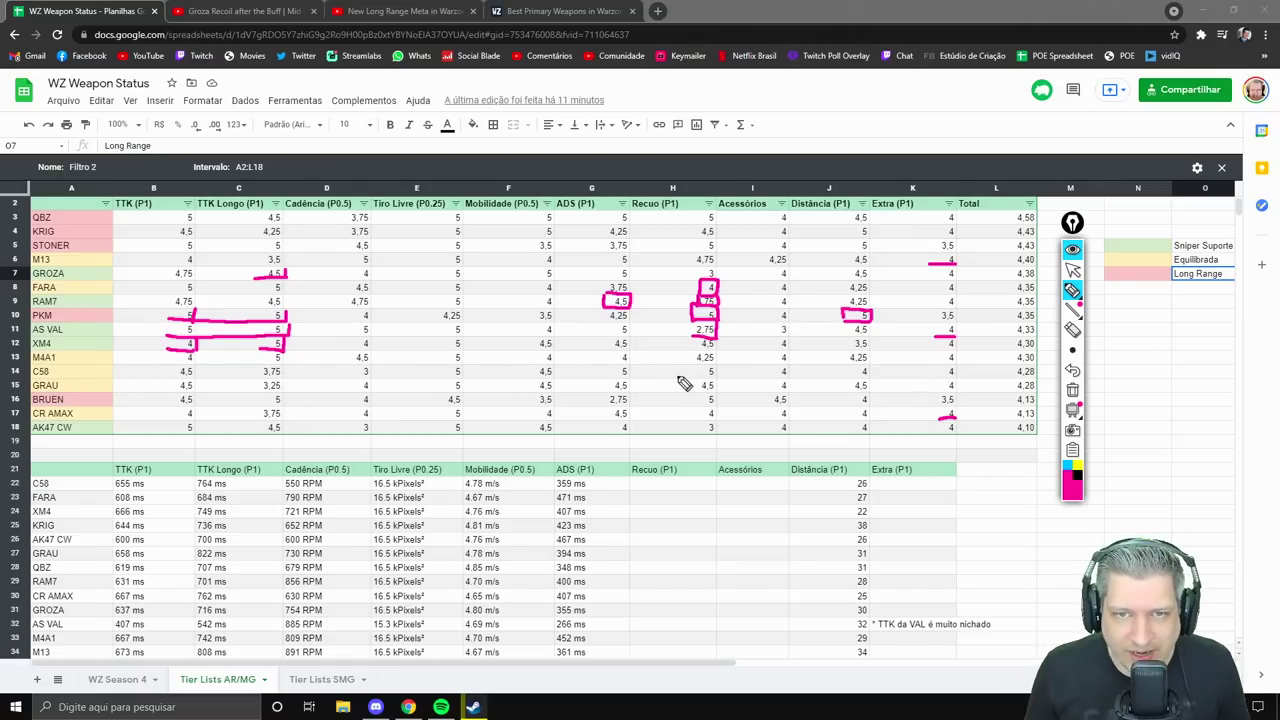
# Circle the C58's Recuo score and the GRAU's TTK Longo score with the pen
pyautogui.moveTo(716, 366)
pyautogui.mouseDown()
pyautogui.moveTo(700, 378)
pyautogui.moveTo(723, 374)
pyautogui.mouseUp()
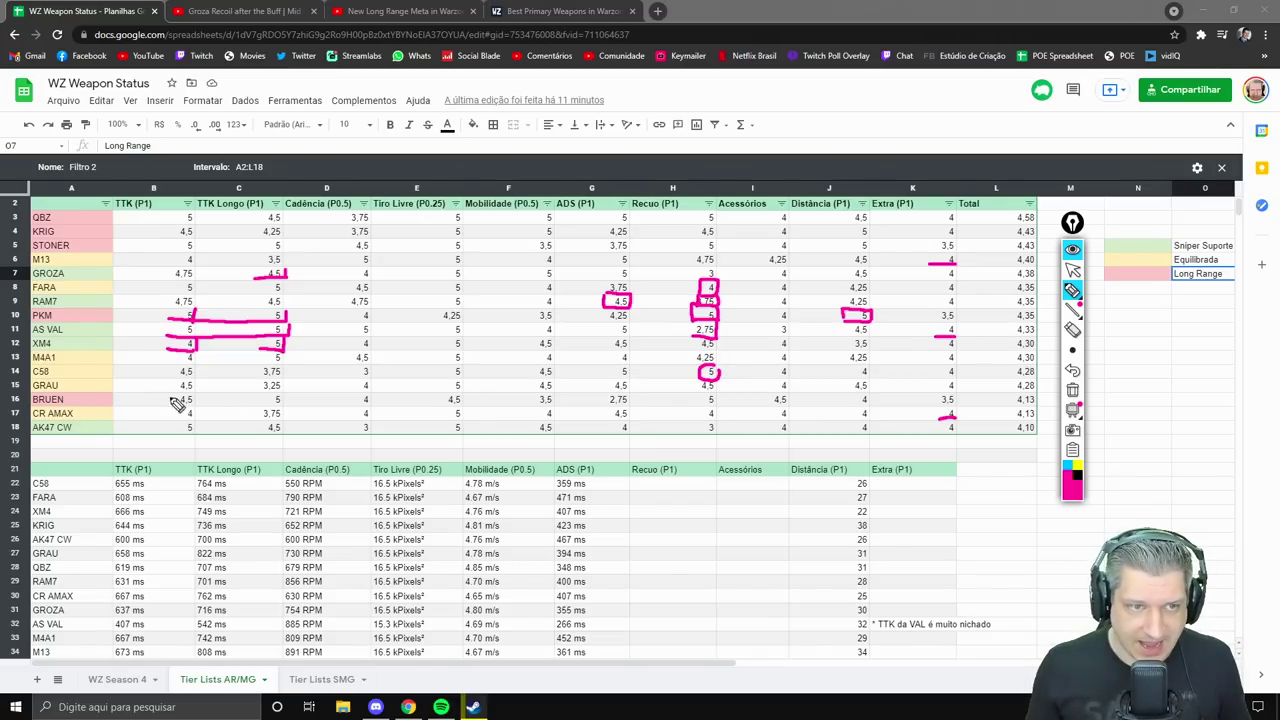
pyautogui.moveTo(282, 379)
pyautogui.mouseDown()
pyautogui.moveTo(256, 396)
pyautogui.moveTo(290, 394)
pyautogui.moveTo(280, 380)
pyautogui.mouseUp()
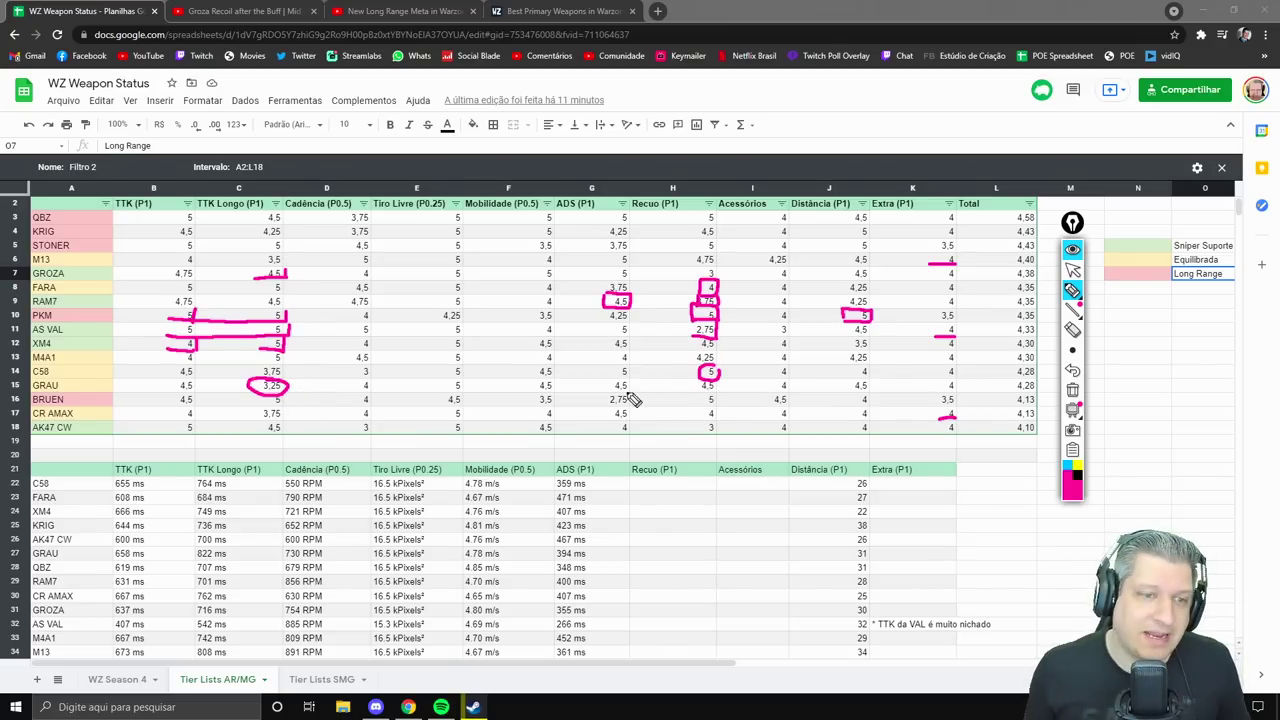
# Hide the annotations and compare the GRAU's raw TTK Longo time with those of the QBZ, RAM7 and BRUEN
pyautogui.click(1072, 250)
pyautogui.scroll(-2, 380, 438)
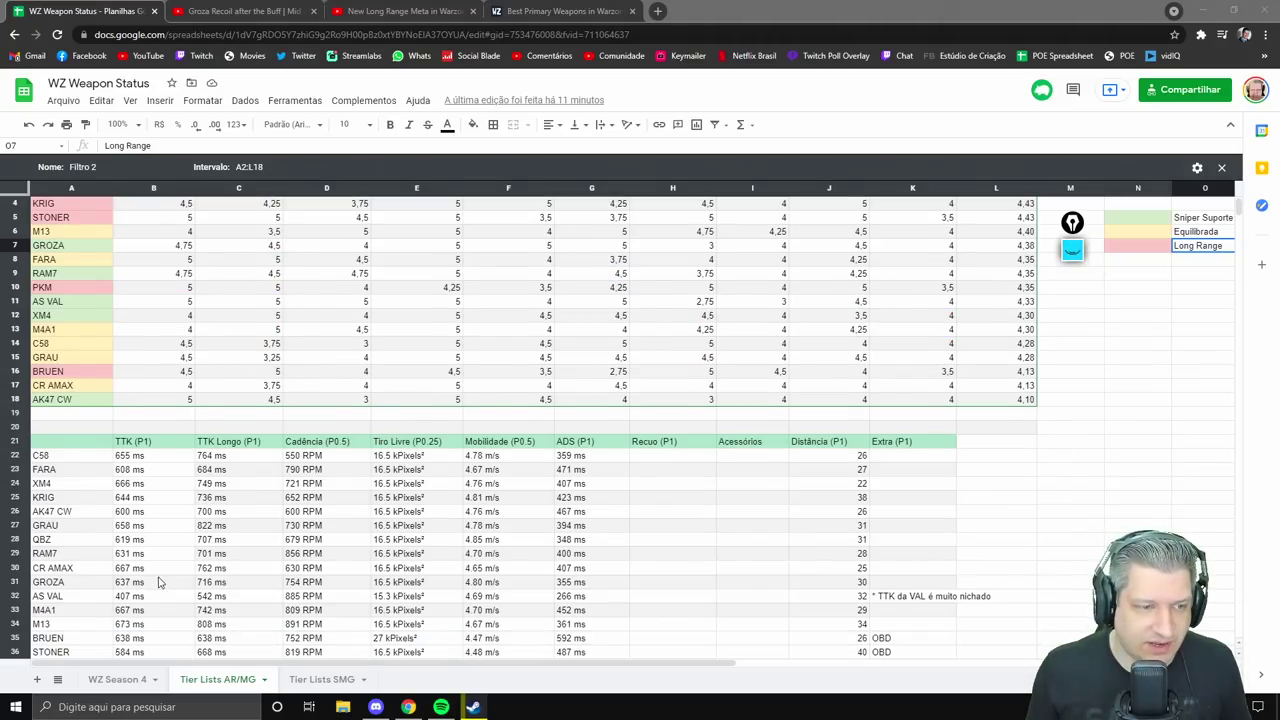
pyautogui.scroll(-2, 164, 583)
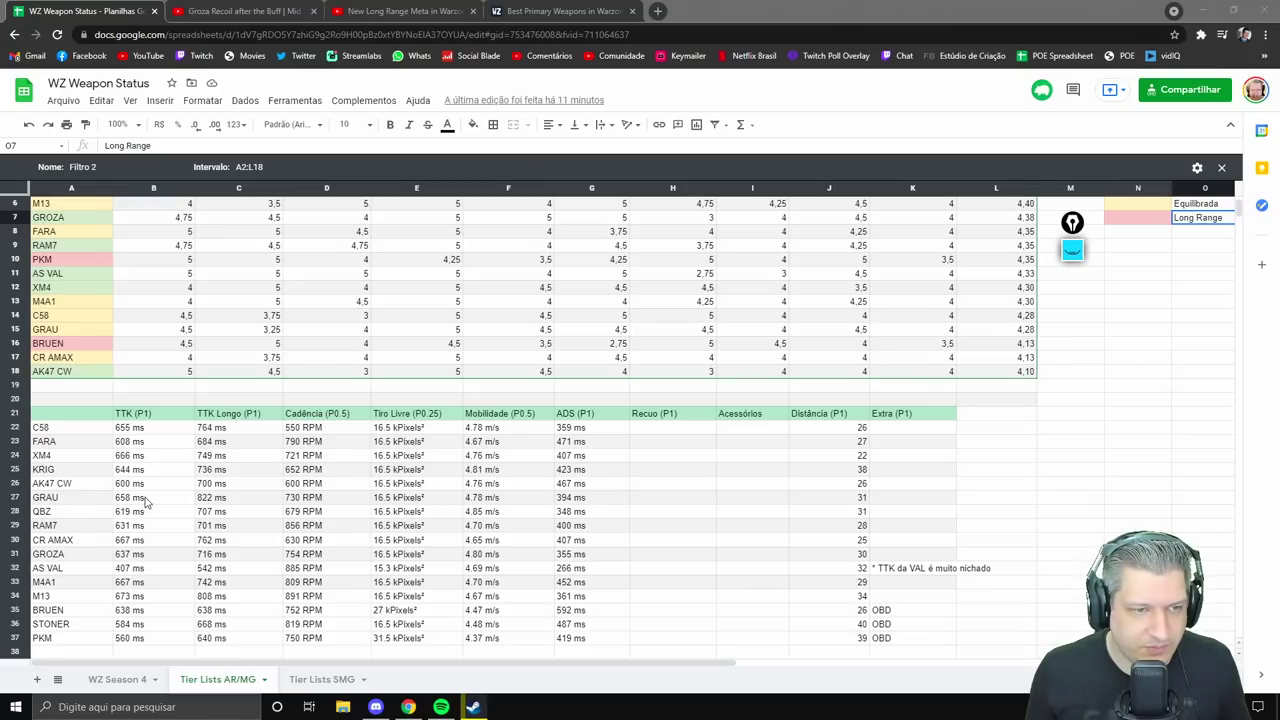
pyautogui.click(214, 500)
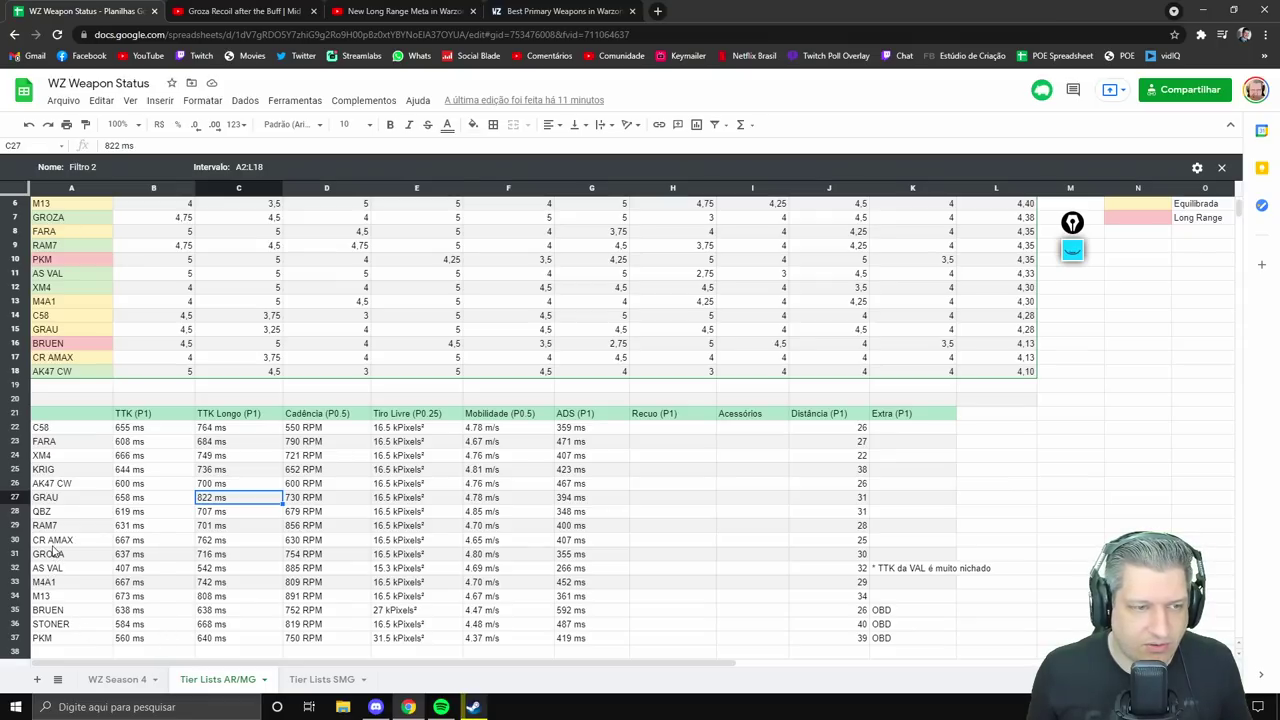
pyautogui.click(216, 514)
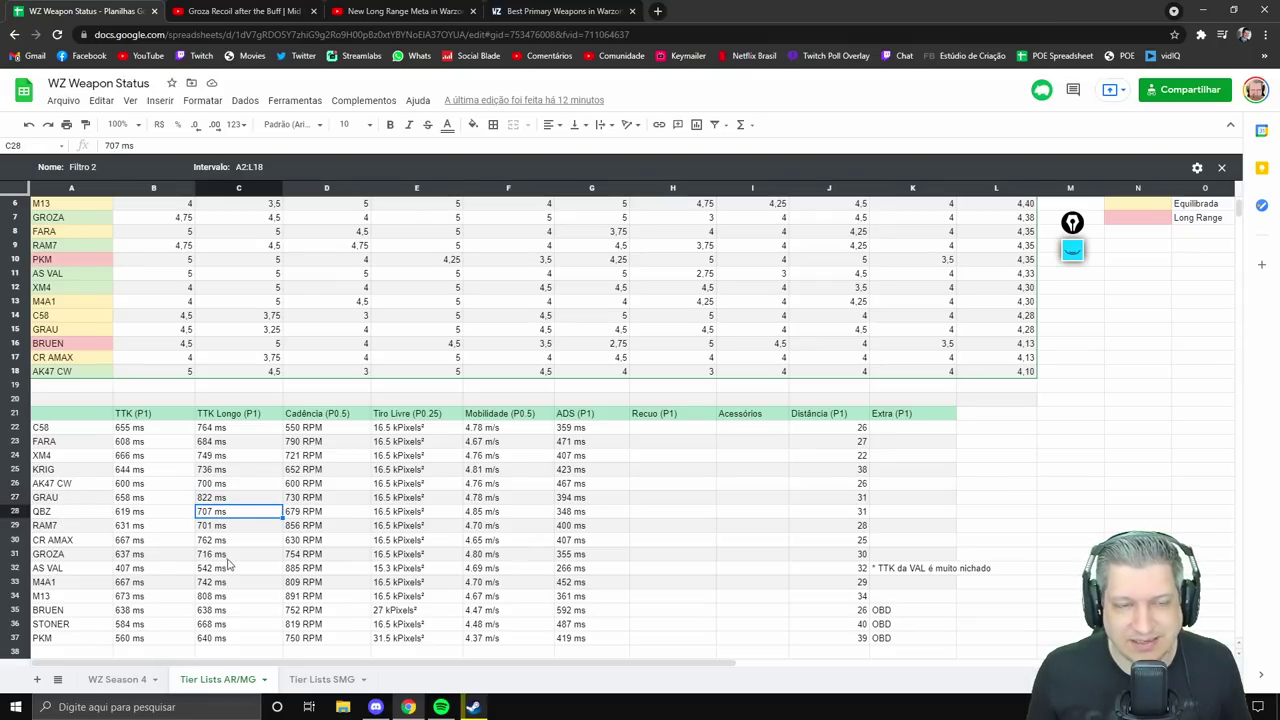
pyautogui.click(210, 529)
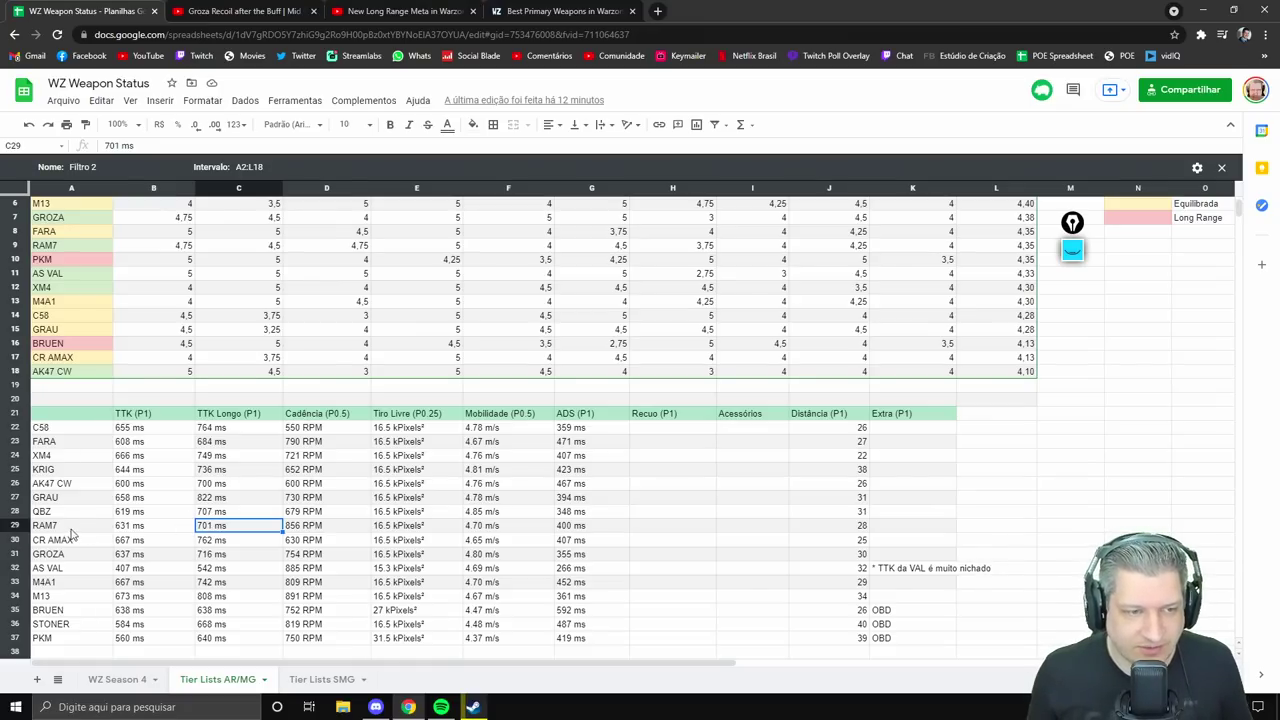
pyautogui.click(218, 613)
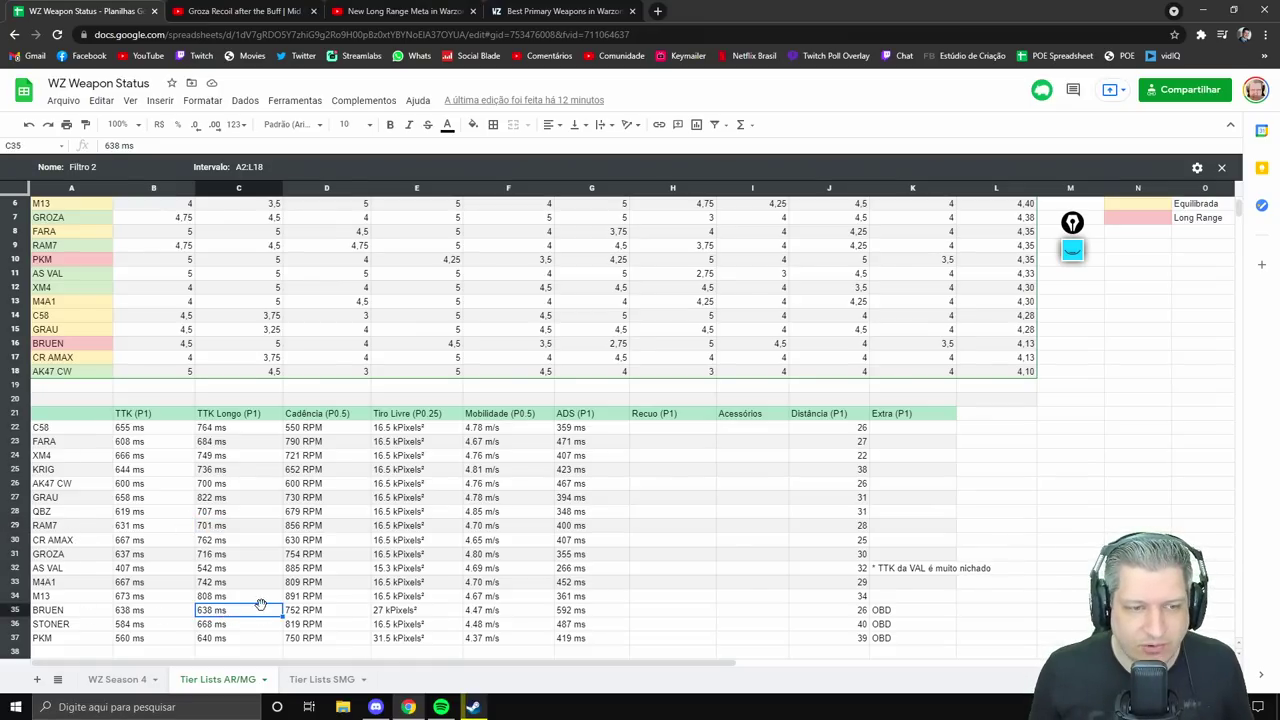
pyautogui.scroll(1, 259, 586)
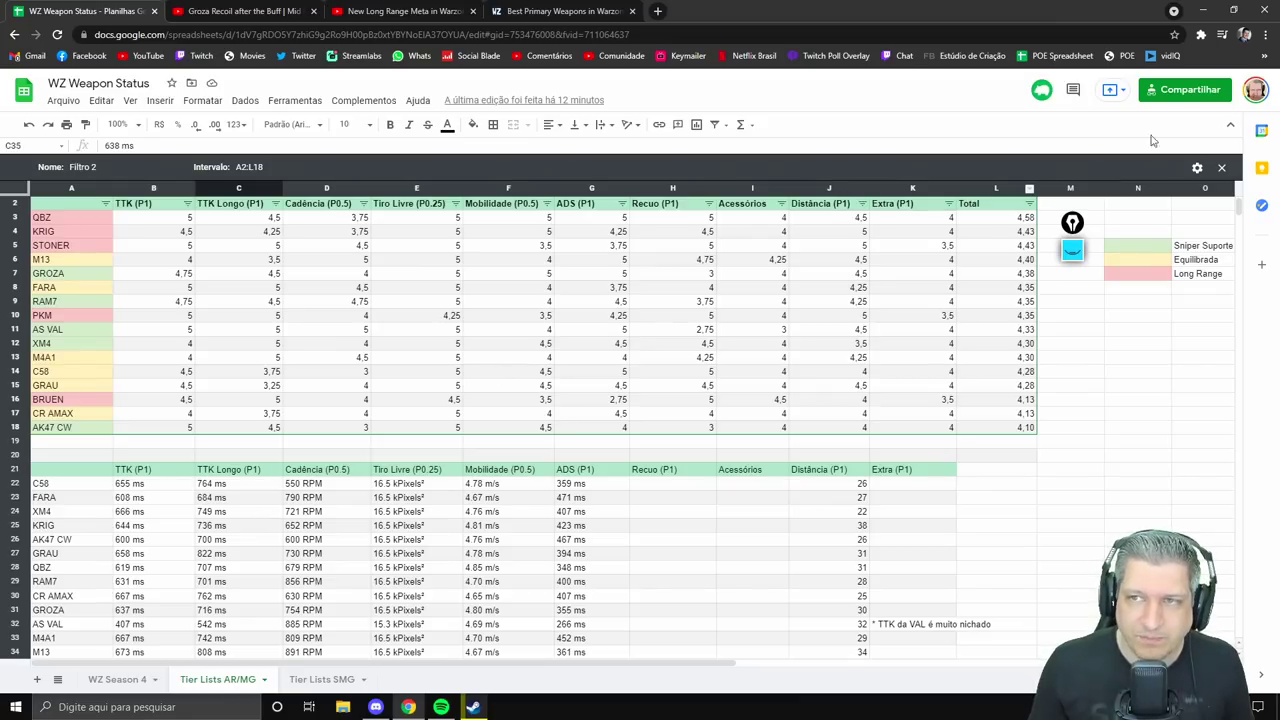
# Clear all old annotations and mark the BRUEN's ADS, TTK, TTK Longo and Extra scores, with an arrow from TTK to TTK Longo
pyautogui.click(1072, 249)
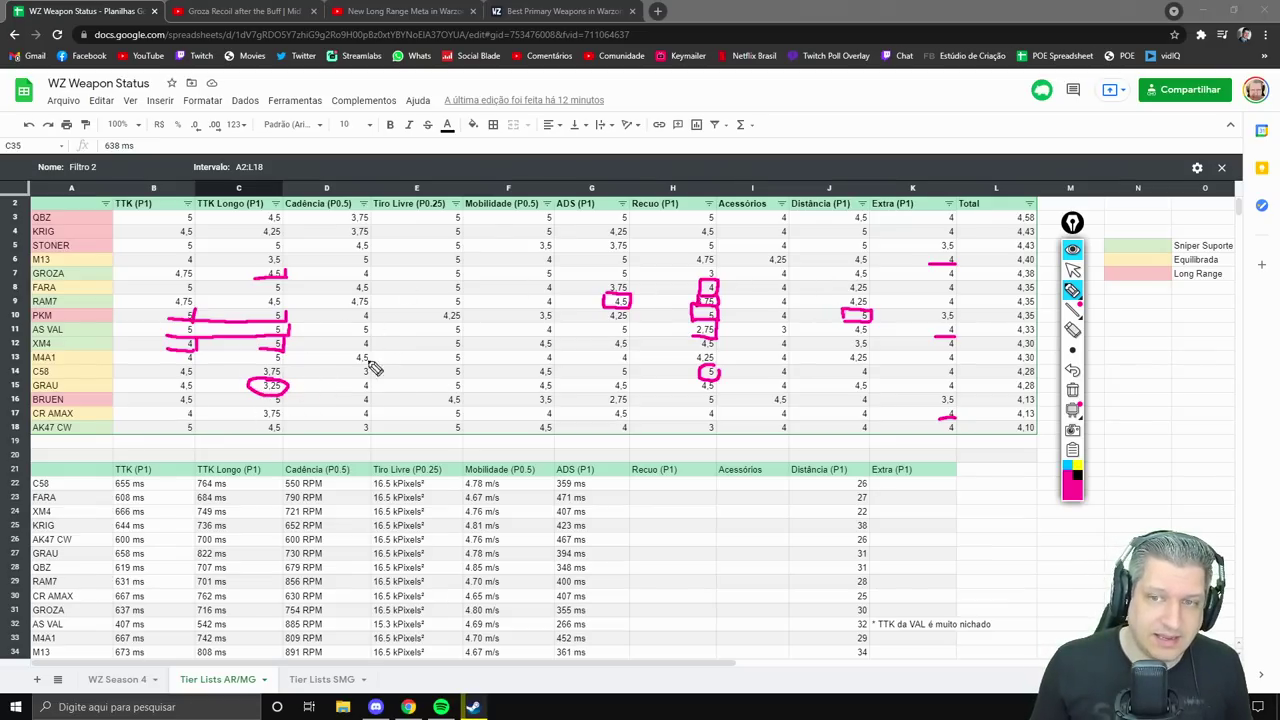
pyautogui.hotkey('ctrl', 'shift', 'c')
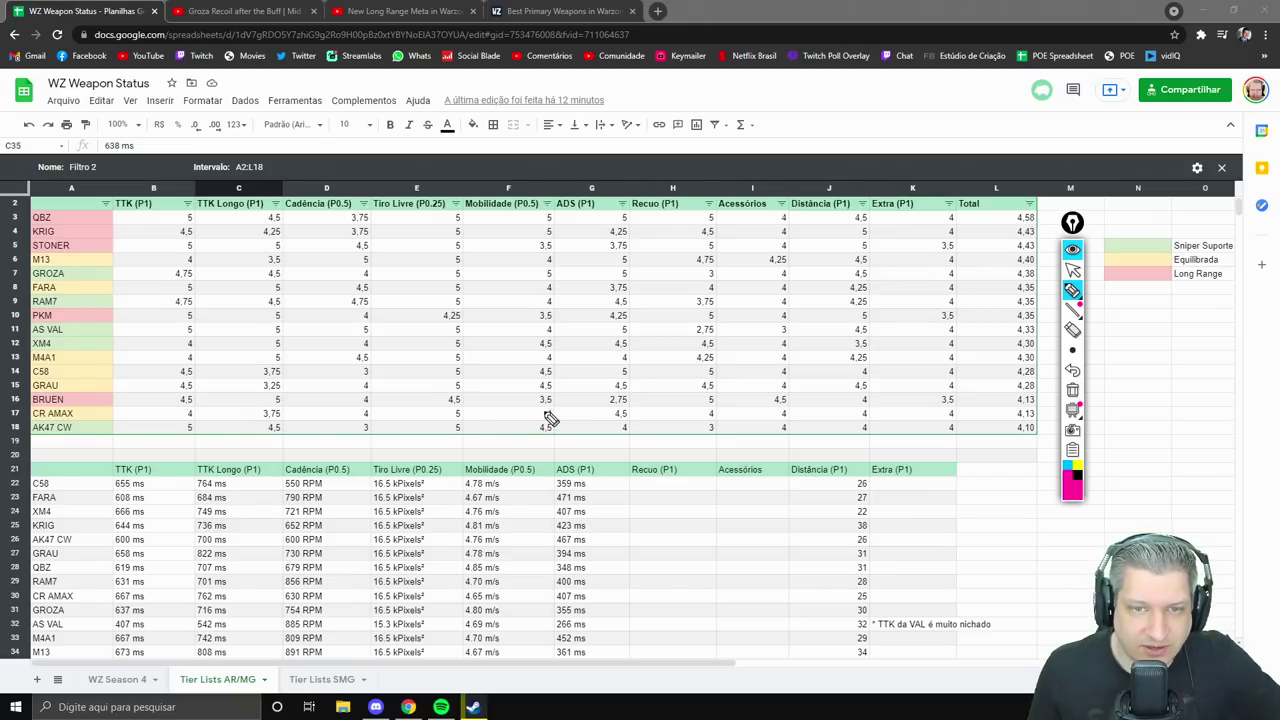
pyautogui.moveTo(601, 408)
pyautogui.mouseDown()
pyautogui.moveTo(631, 408)
pyautogui.moveTo(631, 394)
pyautogui.moveTo(631, 408)
pyautogui.mouseUp()
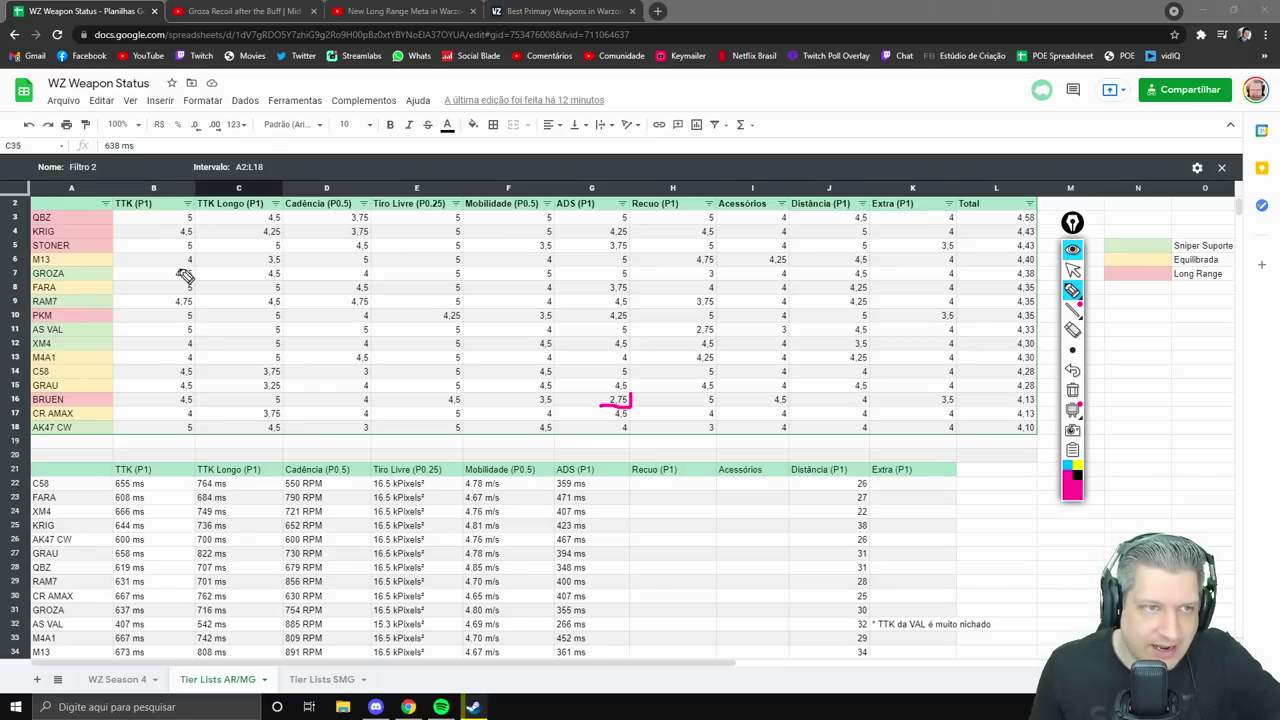
pyautogui.moveTo(191, 394)
pyautogui.mouseDown()
pyautogui.moveTo(177, 399)
pyautogui.moveTo(199, 402)
pyautogui.mouseUp()
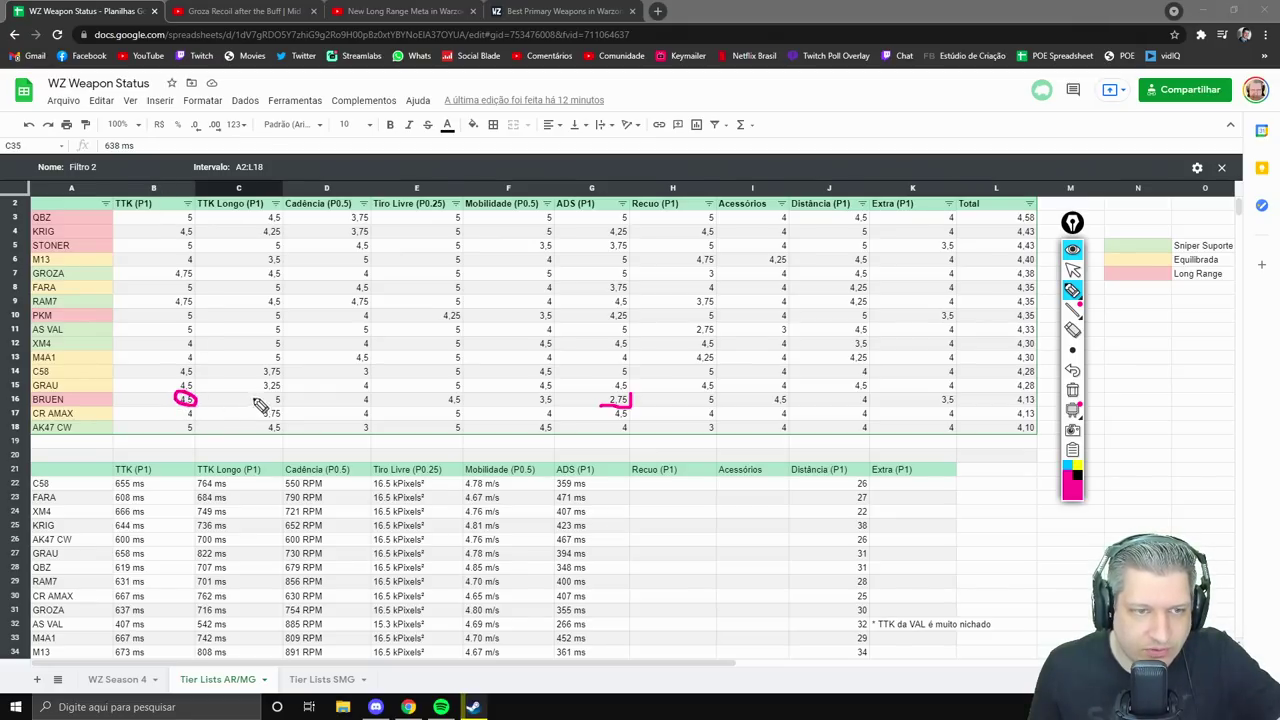
pyautogui.moveTo(287, 393)
pyautogui.mouseDown()
pyautogui.moveTo(268, 405)
pyautogui.moveTo(289, 397)
pyautogui.mouseUp()
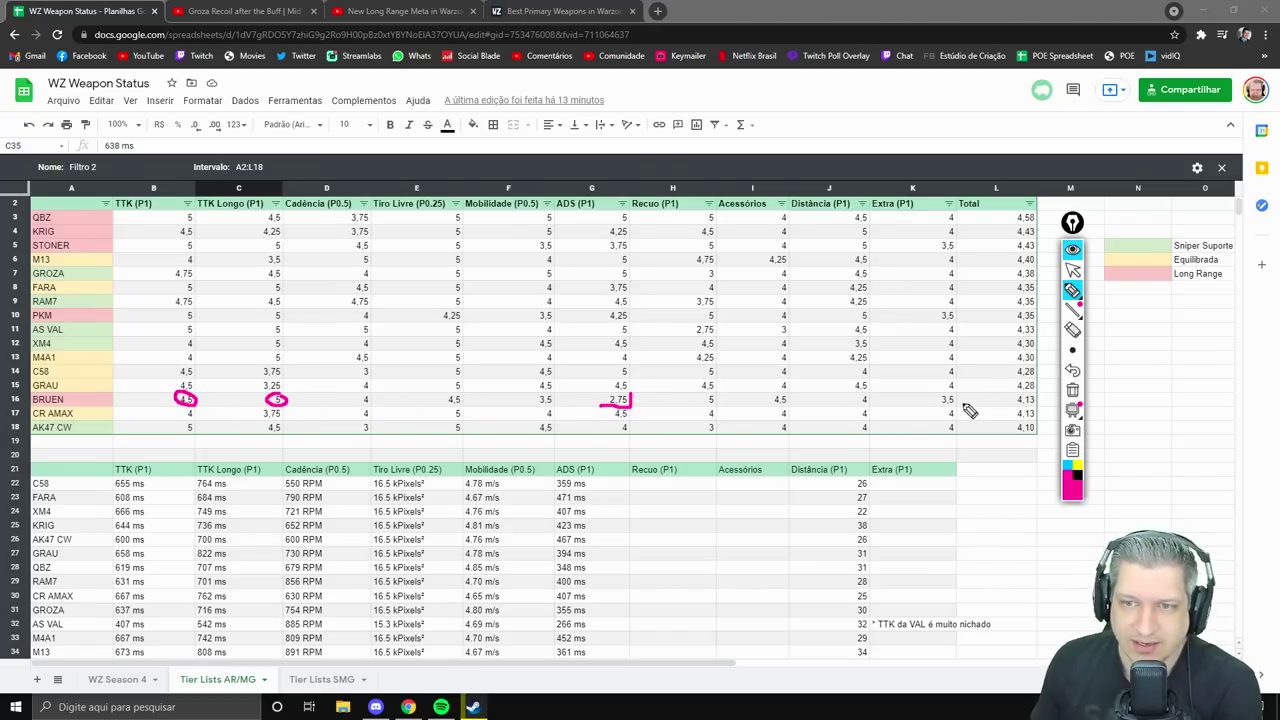
pyautogui.moveTo(940, 405); pyautogui.dragTo(955, 406)
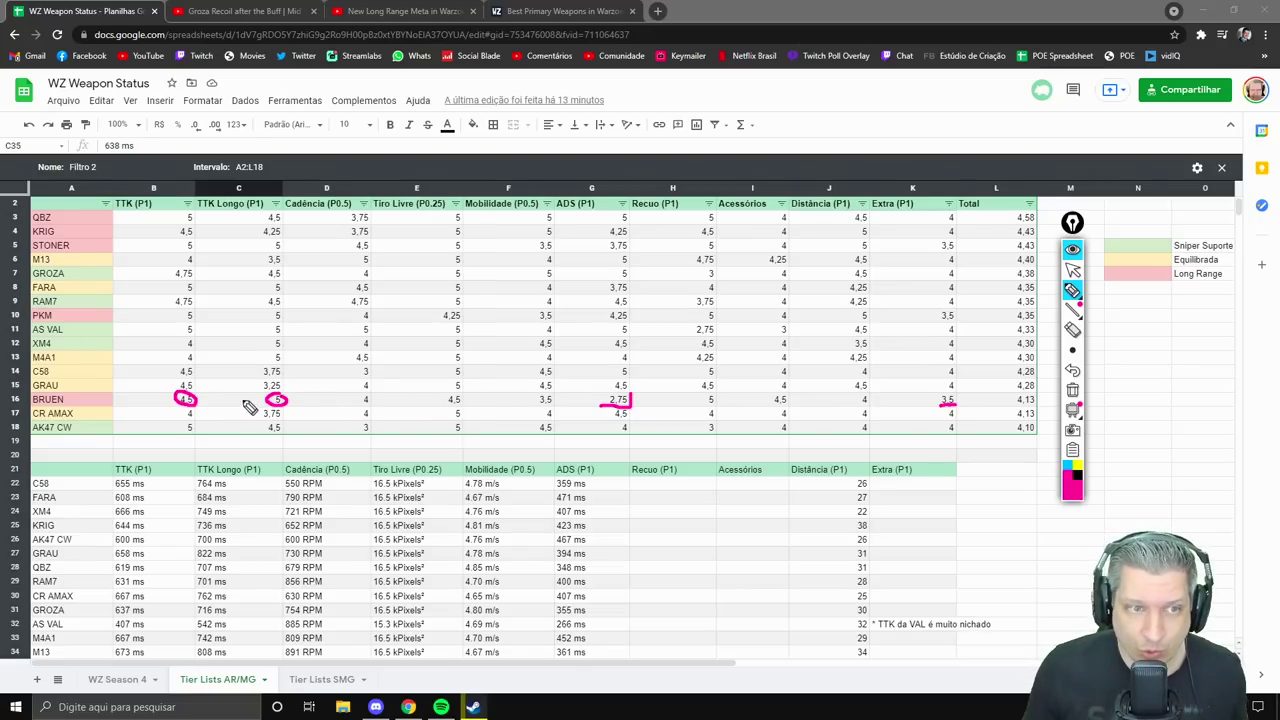
pyautogui.moveTo(210, 400); pyautogui.dragTo(256, 403)
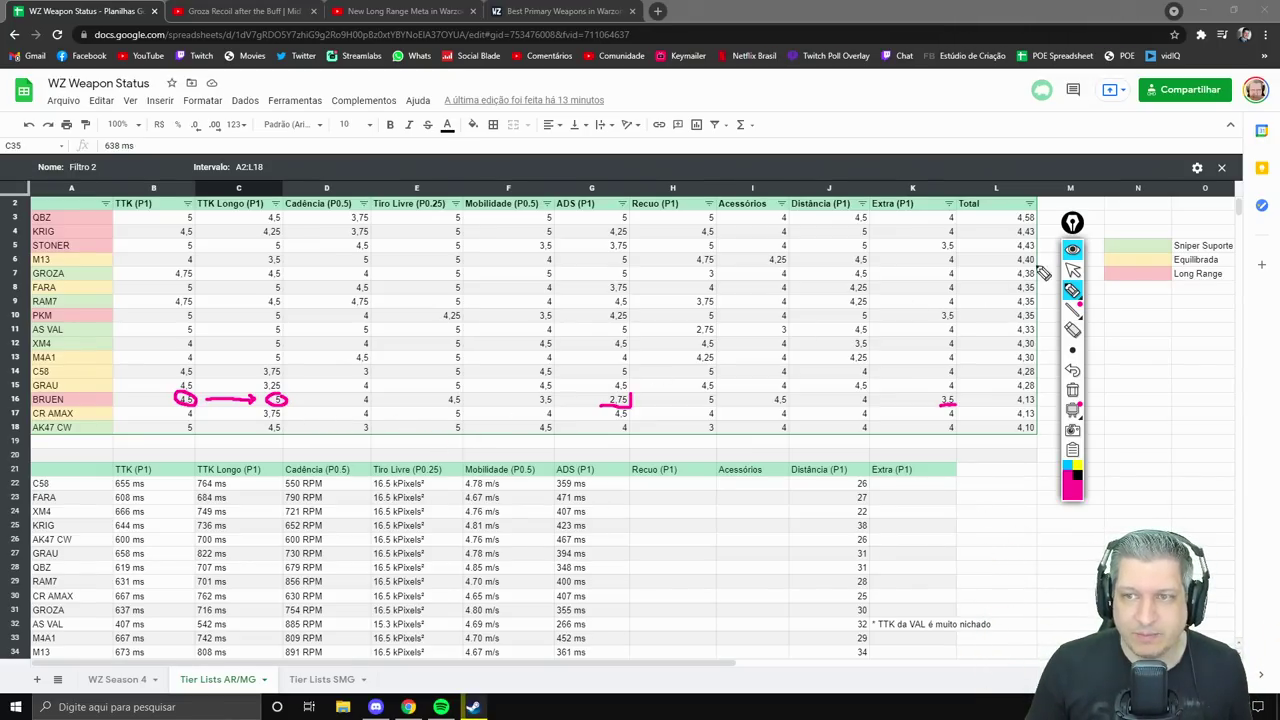
# Bring the raw stats table into view and mark the BRUEN's ADS time and Distância value with the pen, clearing the older marks
pyautogui.click(1072, 250)
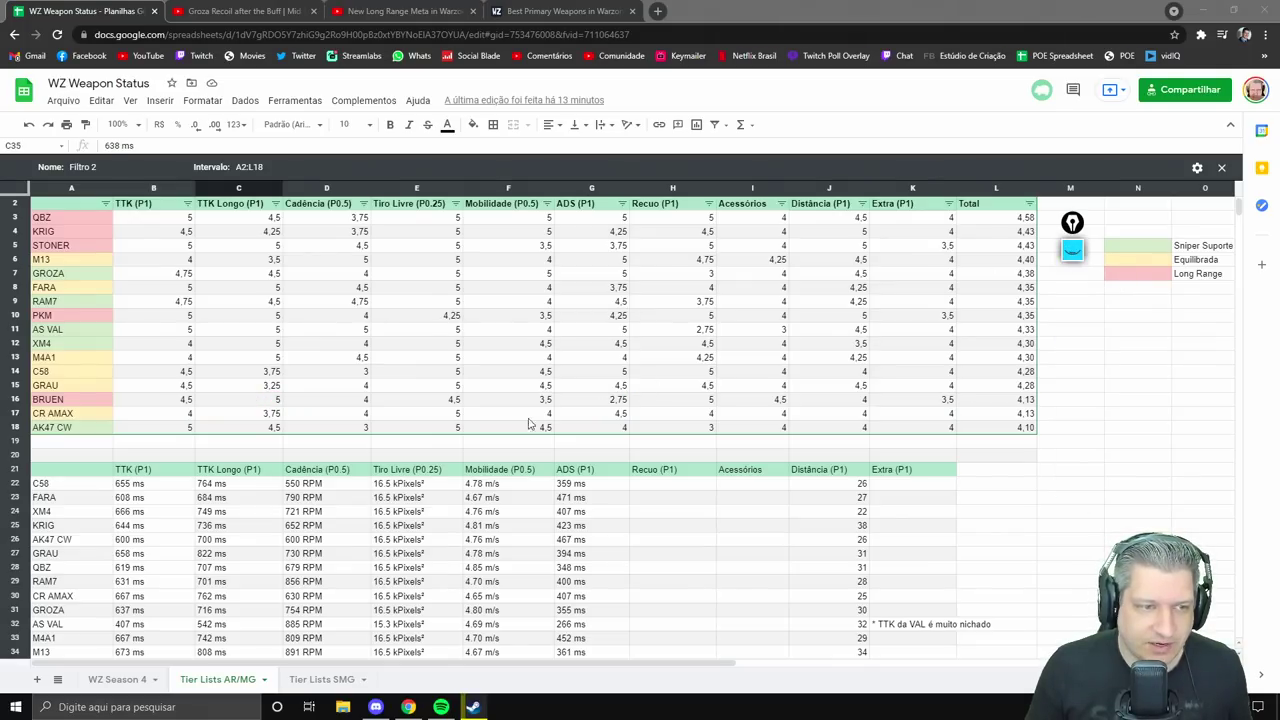
pyautogui.scroll(-2, 500, 440)
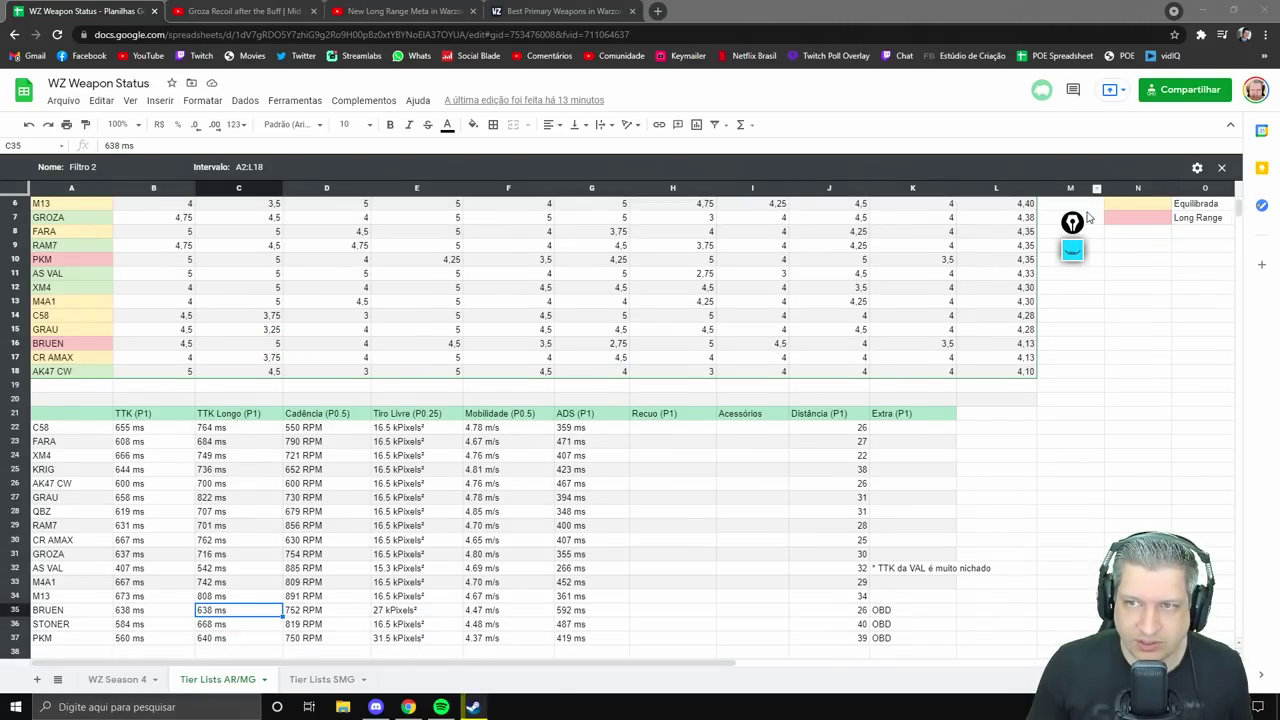
pyautogui.click(1072, 250)
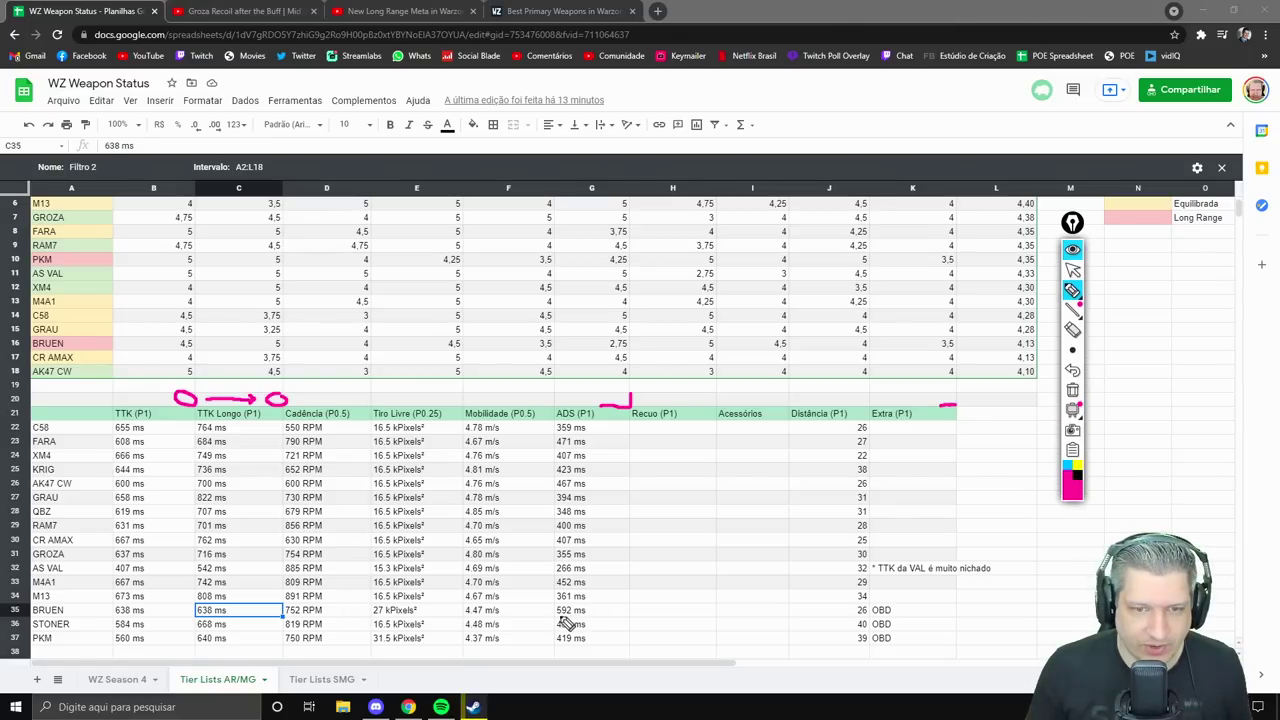
pyautogui.moveTo(556, 615)
pyautogui.mouseDown()
pyautogui.moveTo(592, 610)
pyautogui.moveTo(558, 602)
pyautogui.moveTo(550, 618)
pyautogui.mouseUp()
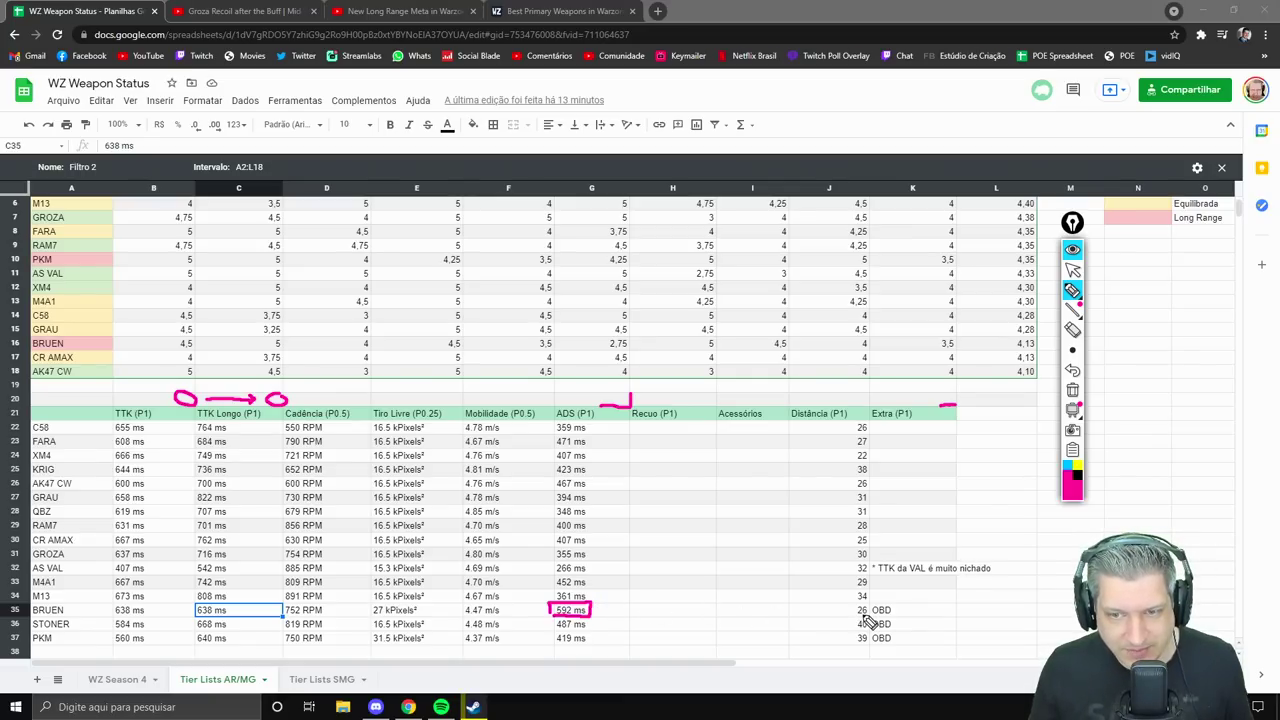
pyautogui.moveTo(869, 605); pyautogui.dragTo(853, 618)
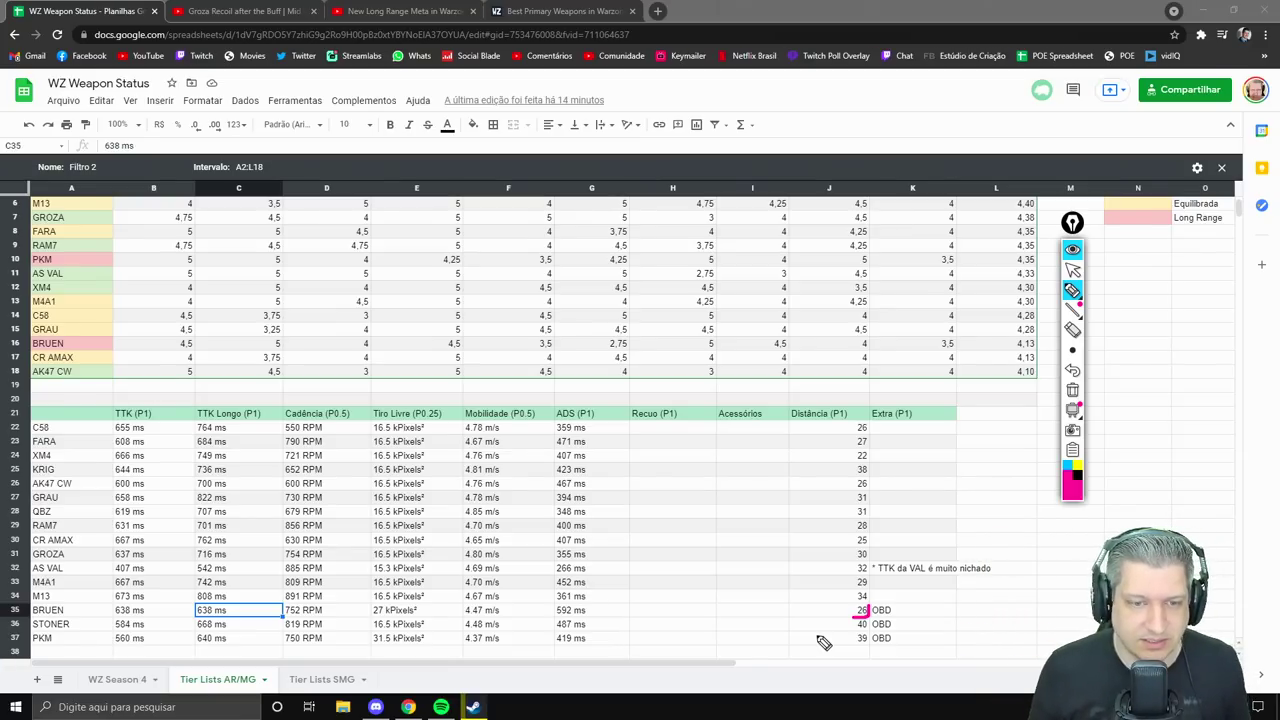
pyautogui.hotkey('ctrl', 'z')
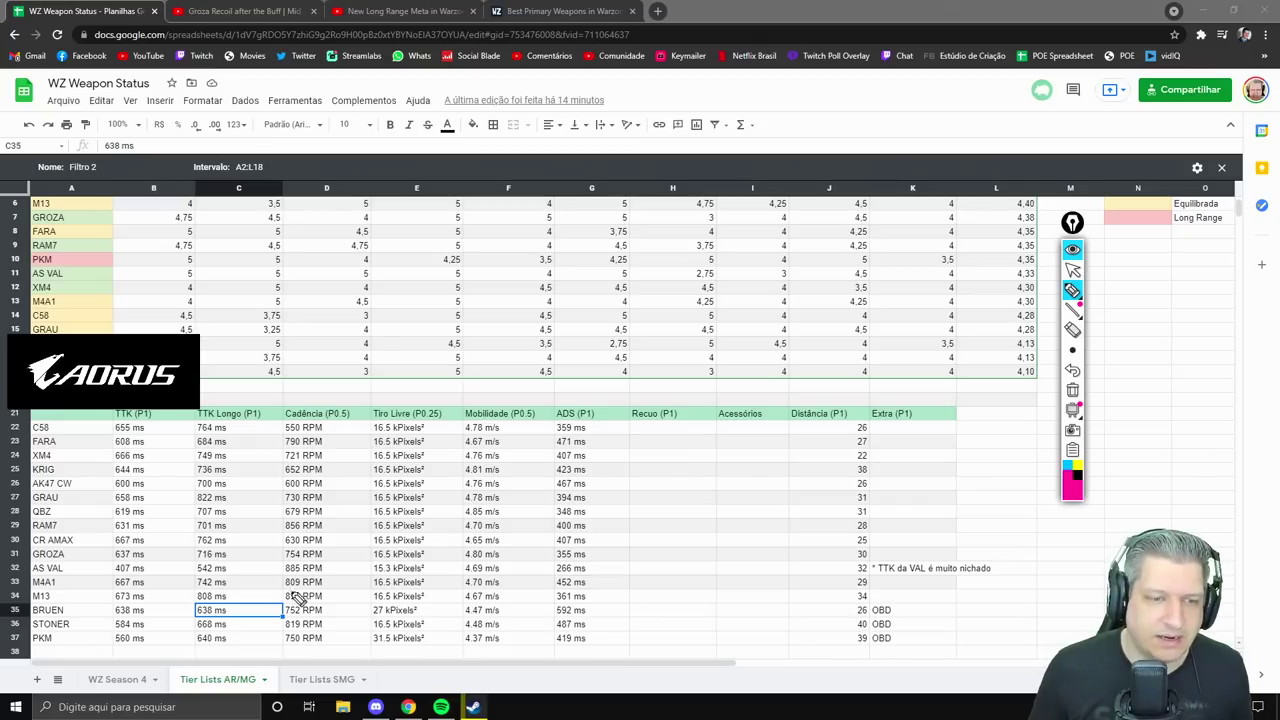
pyautogui.moveTo(556, 616)
pyautogui.mouseDown()
pyautogui.moveTo(587, 616)
pyautogui.moveTo(566, 603)
pyautogui.moveTo(553, 617)
pyautogui.mouseUp()
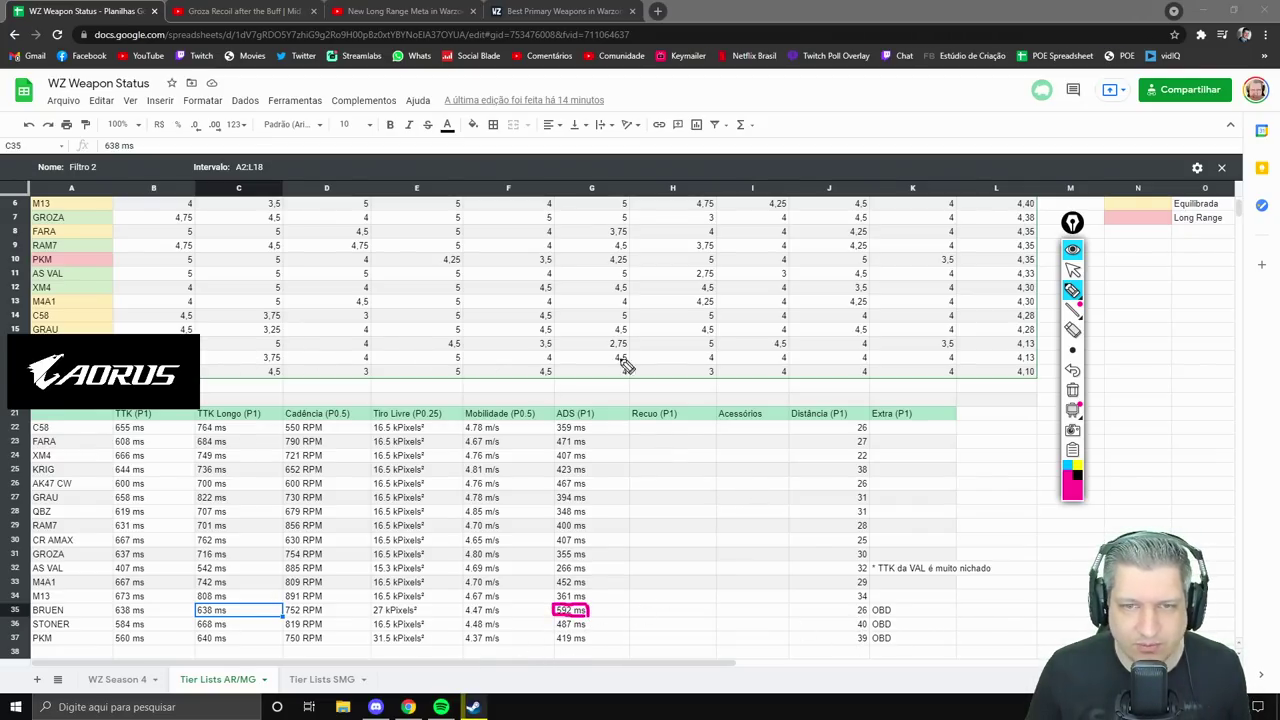
# Clear the annotations and select the BRUEN's Recuo score in the tier table
pyautogui.moveTo(1072, 349)
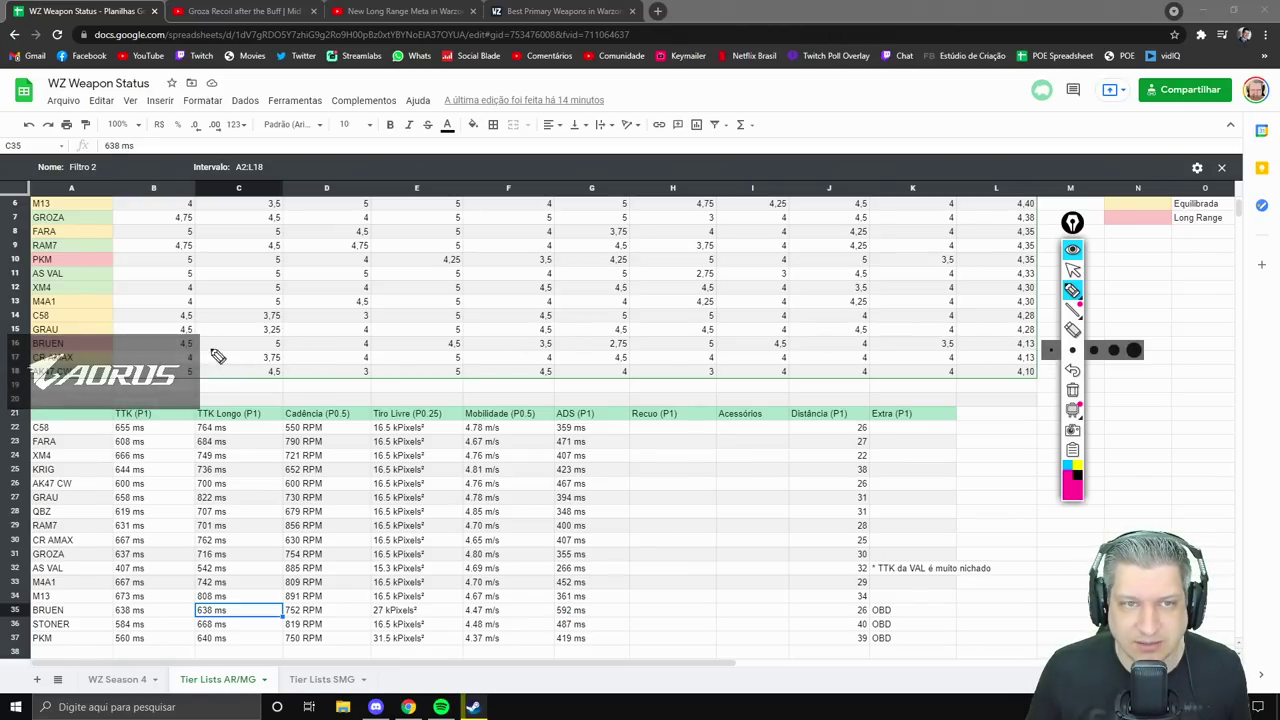
pyautogui.scroll(2, 820, 390)
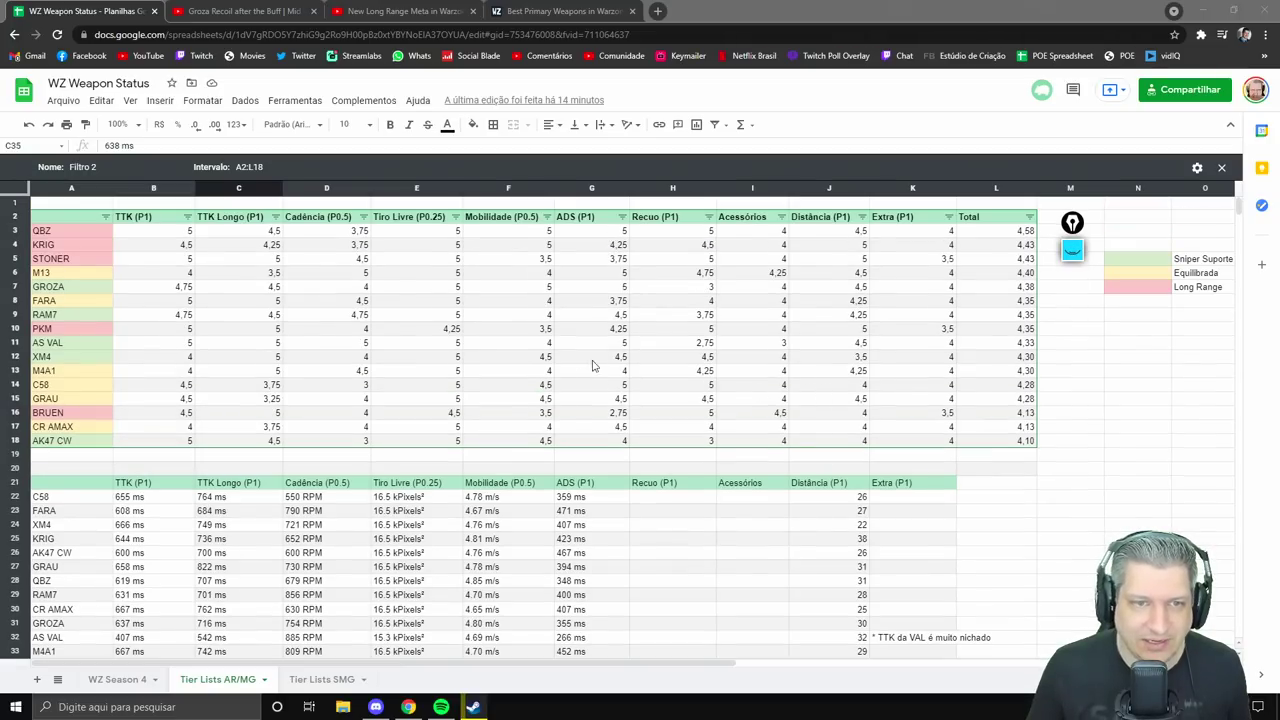
pyautogui.click(711, 416)
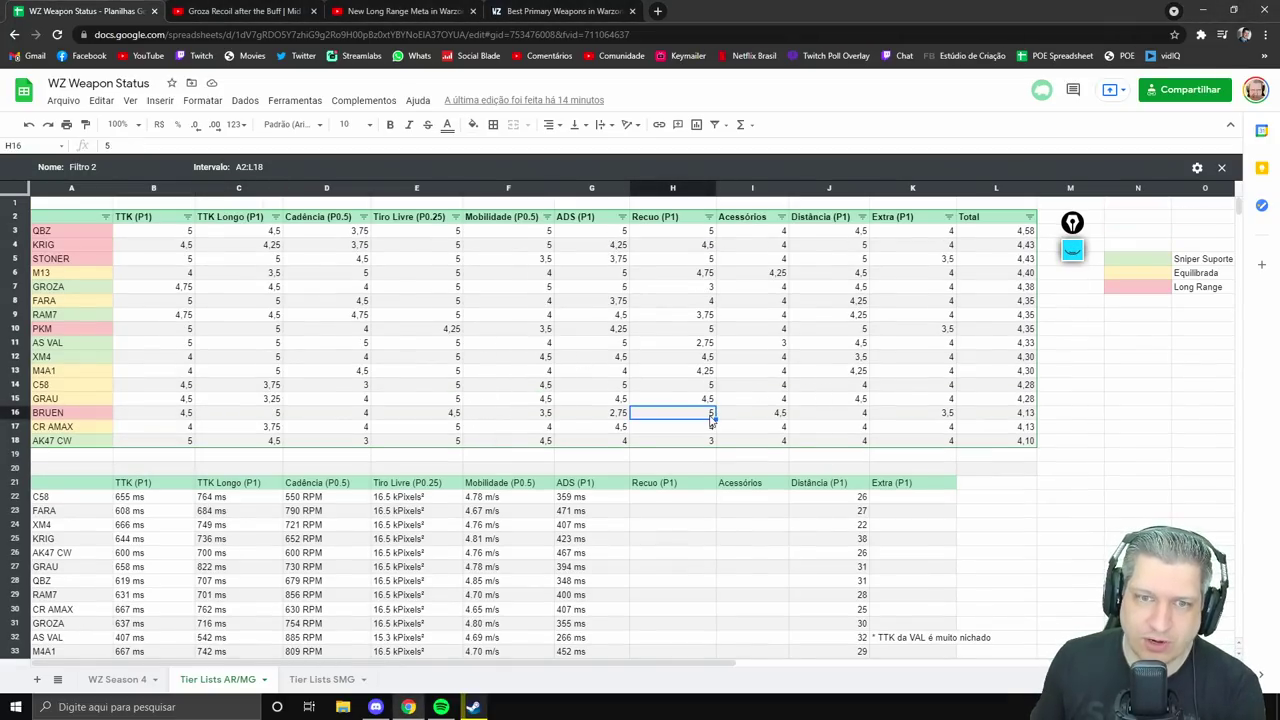
# Mark the AK47 CW's TTK, TTK Longo, Cadência and Recuo scores and the CR AMAX's TTK Longo score with the pen
pyautogui.hotkey('ctrl', 'shift', 'p')
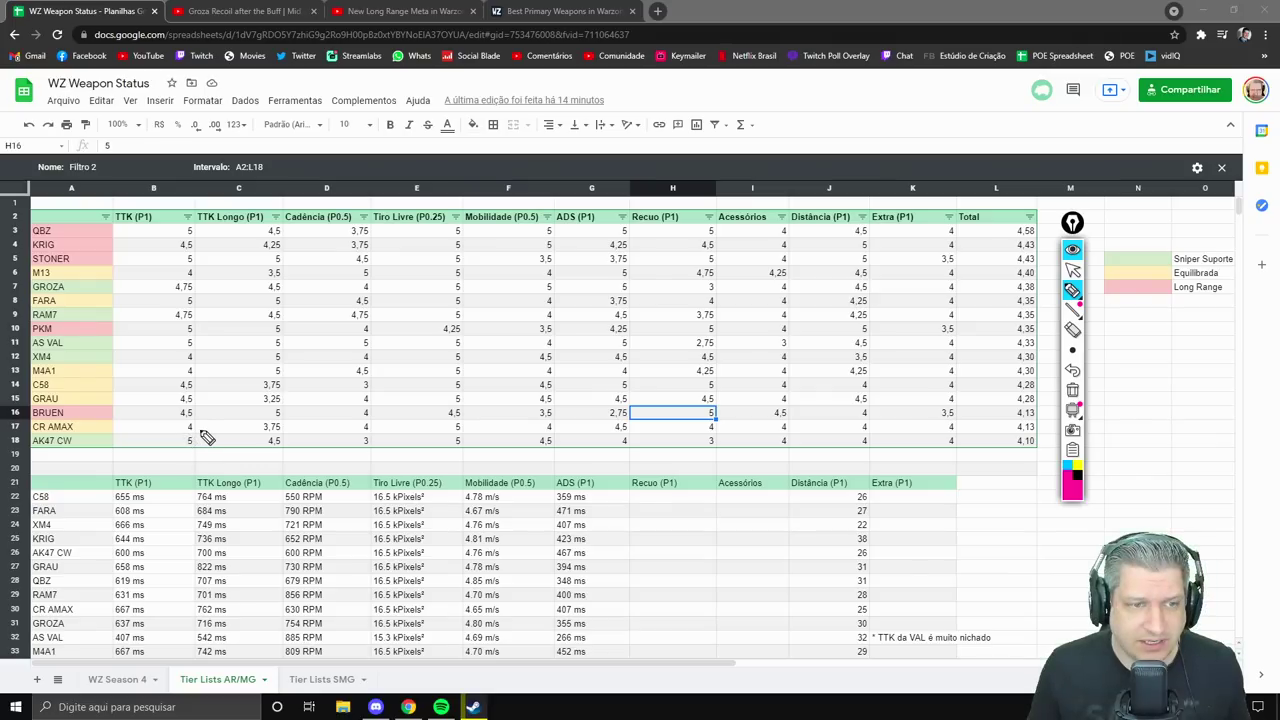
pyautogui.moveTo(187, 435); pyautogui.dragTo(201, 429)
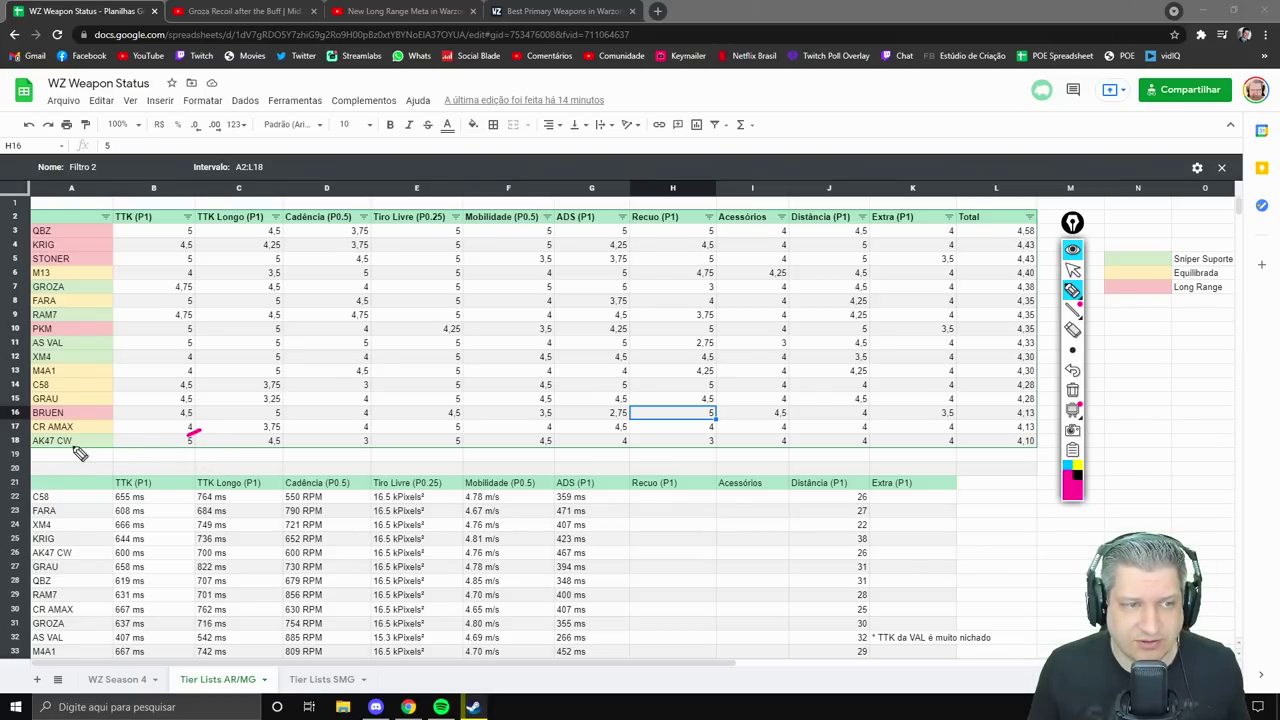
pyautogui.moveTo(185, 450); pyautogui.dragTo(297, 456)
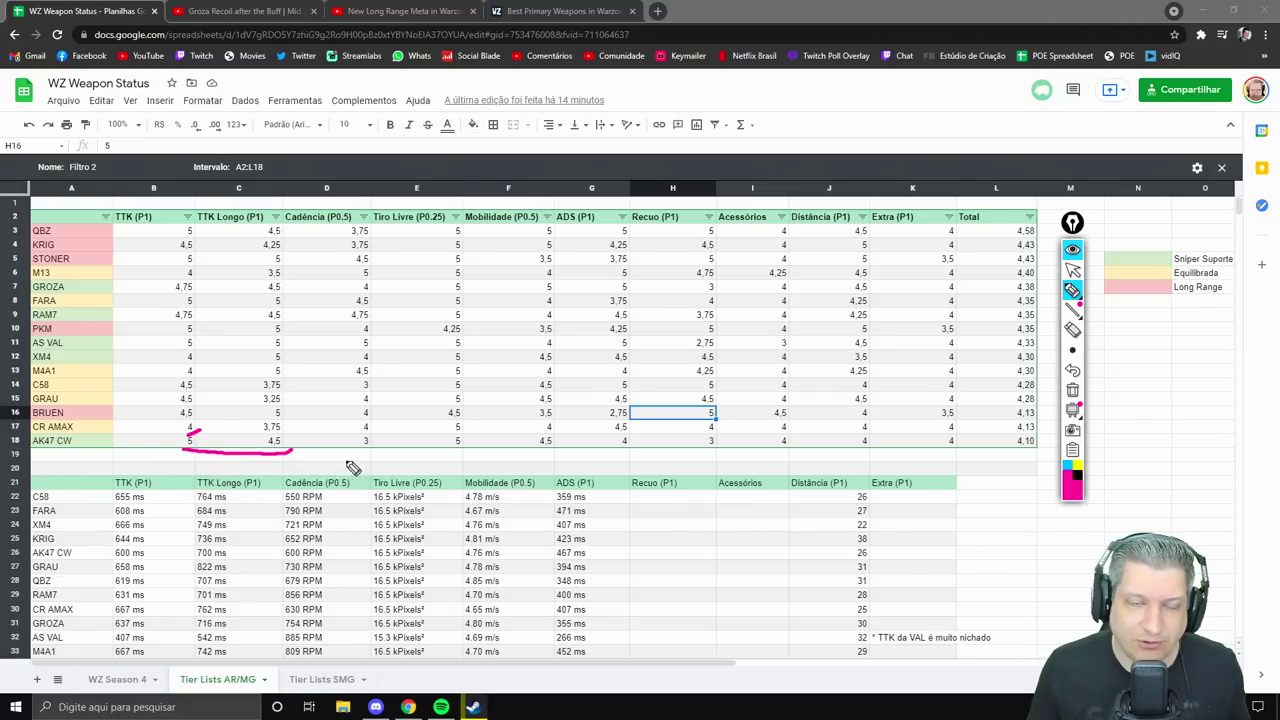
pyautogui.moveTo(371, 431); pyautogui.dragTo(373, 445)
pyautogui.moveTo(713, 433); pyautogui.dragTo(716, 450)
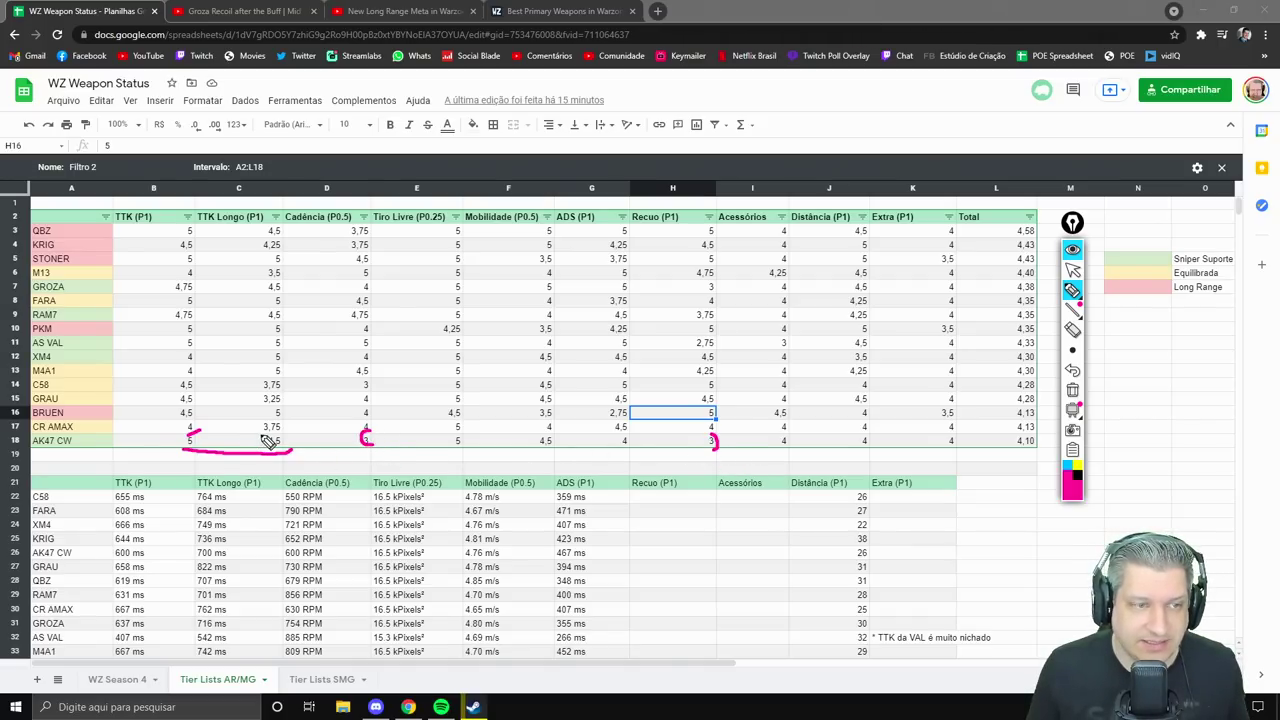
pyautogui.moveTo(262, 425)
pyautogui.mouseDown()
pyautogui.moveTo(285, 422)
pyautogui.moveTo(285, 440)
pyautogui.mouseUp()
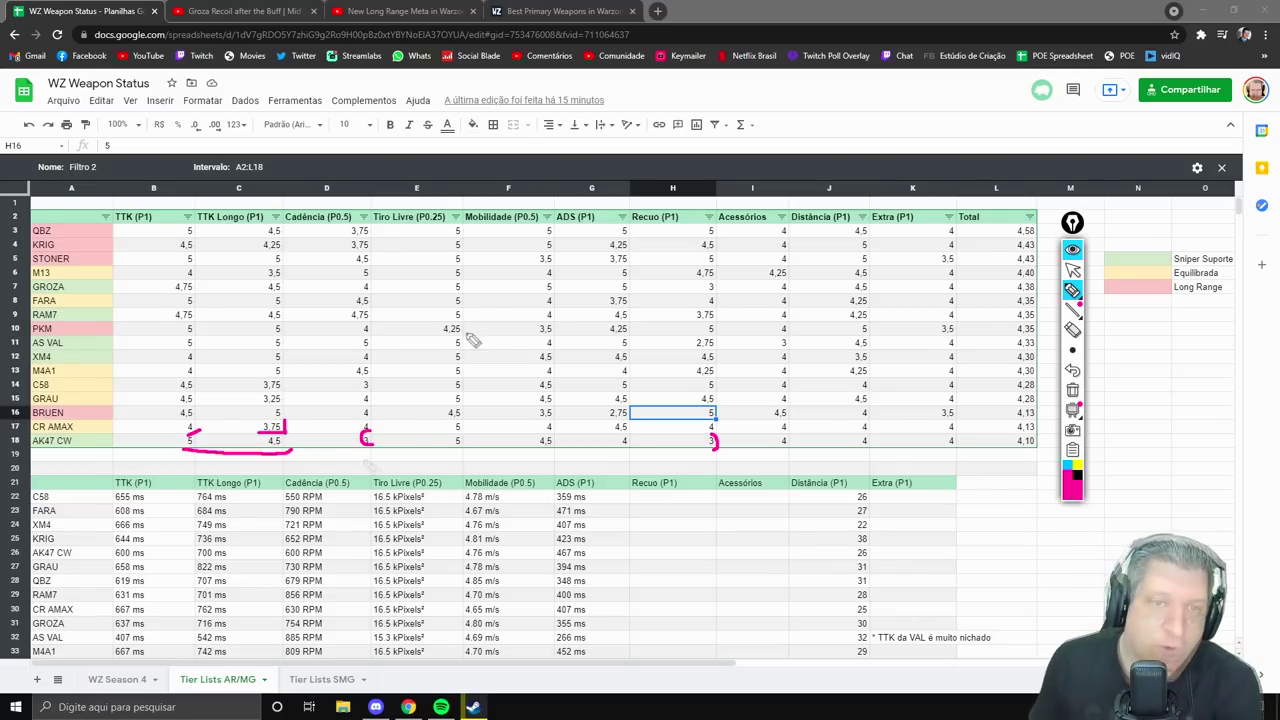
# Mark the PKM's, BRUEN's and M13's Tiro Livre scores and circle the XM4's raw Tiro Livre value
pyautogui.moveTo(438, 337); pyautogui.dragTo(466, 326)
pyautogui.moveTo(446, 420)
pyautogui.mouseDown()
pyautogui.moveTo(464, 420)
pyautogui.moveTo(465, 406)
pyautogui.mouseUp()
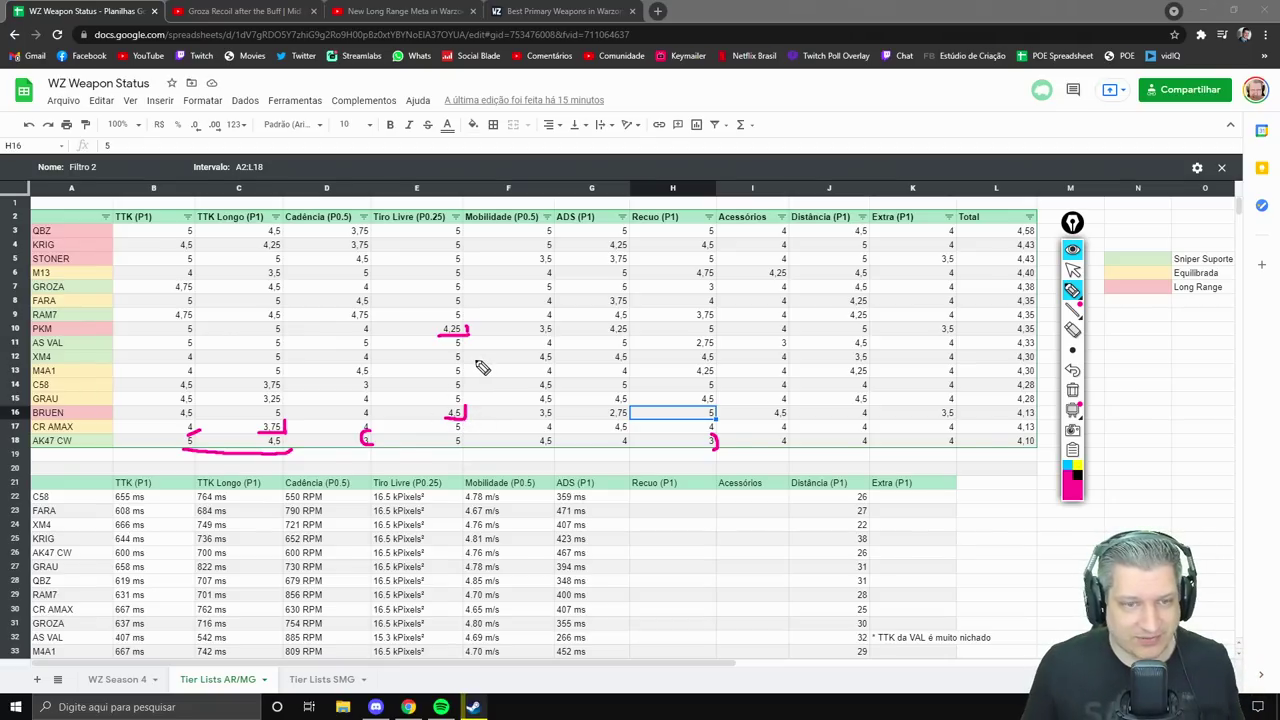
pyautogui.moveTo(466, 268)
pyautogui.mouseDown()
pyautogui.moveTo(460, 284)
pyautogui.moveTo(465, 270)
pyautogui.mouseUp()
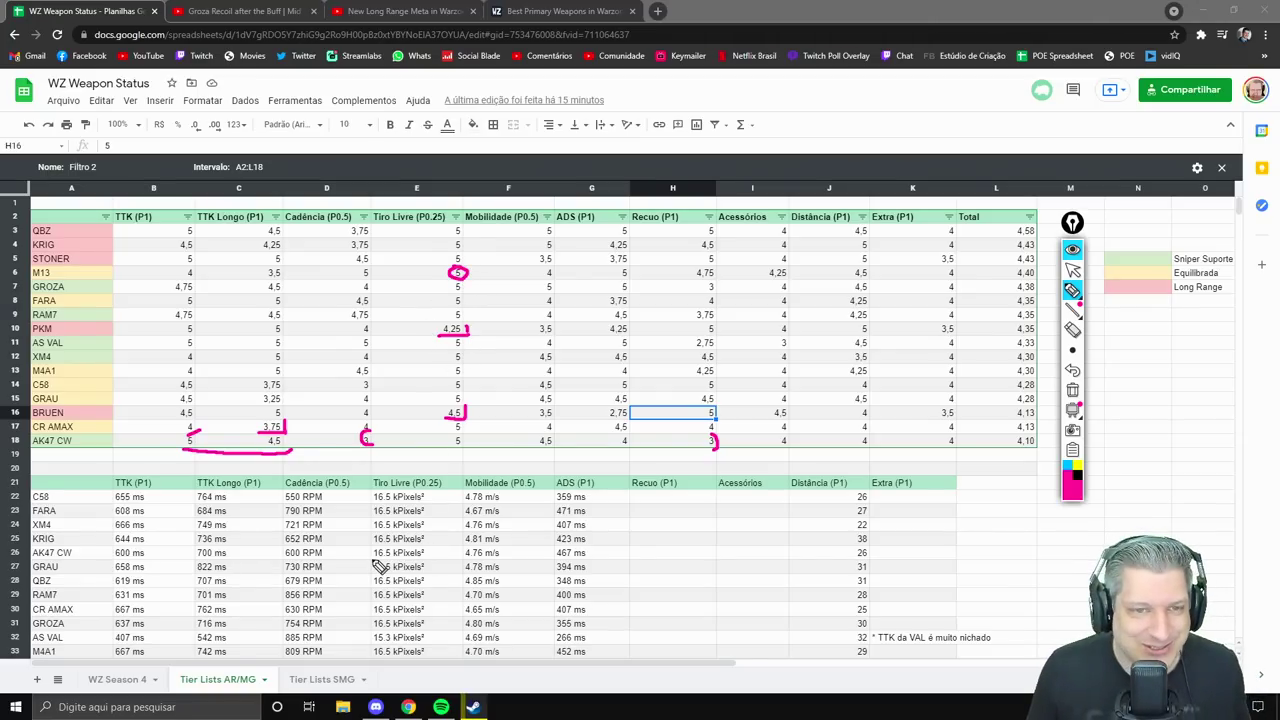
pyautogui.moveTo(389, 521)
pyautogui.mouseDown()
pyautogui.moveTo(373, 524)
pyautogui.moveTo(433, 535)
pyautogui.moveTo(372, 521)
pyautogui.mouseUp()
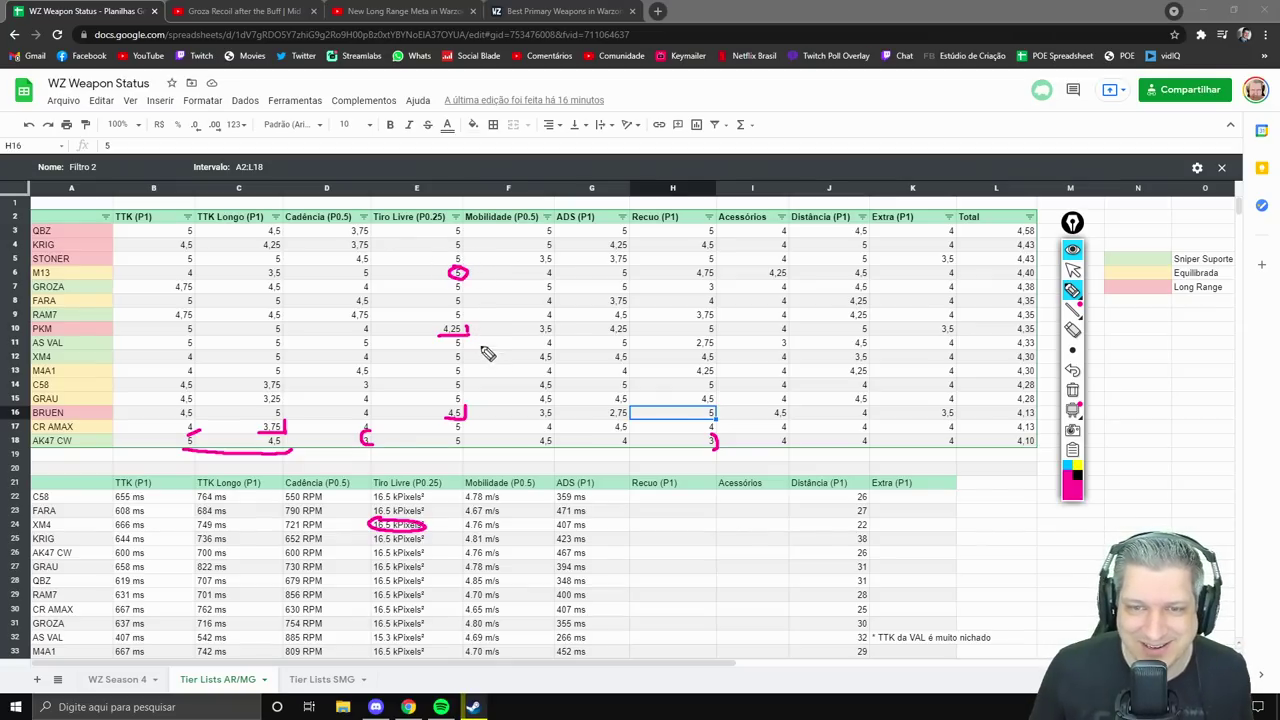
# Clear the annotations, switch to the YouTube recoil comparison, circle the C58's 4x recoil pattern, label it "4x" and mark the C58 name
pyautogui.hotkey('ctrl', 'Delete')
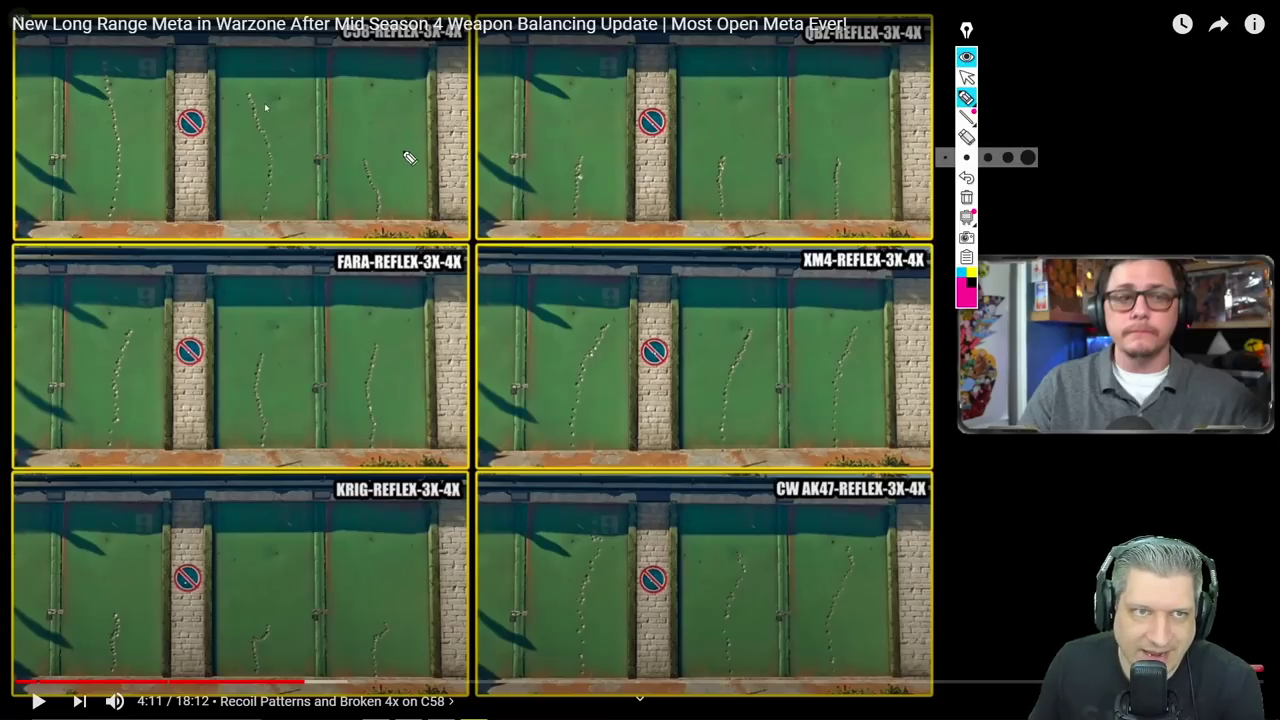
pyautogui.moveTo(384, 121)
pyautogui.mouseDown()
pyautogui.moveTo(346, 146)
pyautogui.moveTo(358, 230)
pyautogui.moveTo(418, 224)
pyautogui.moveTo(409, 143)
pyautogui.moveTo(372, 128)
pyautogui.mouseUp()
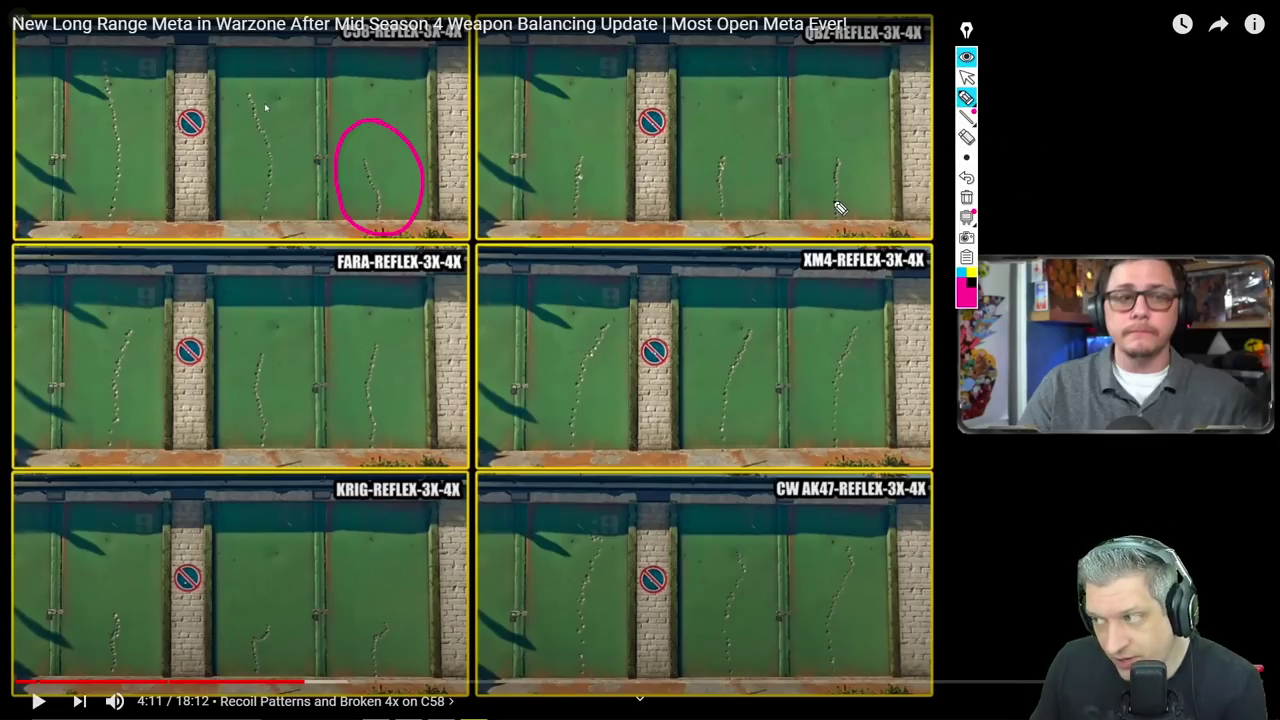
pyautogui.moveTo(358, 78)
pyautogui.mouseDown()
pyautogui.moveTo(348, 88)
pyautogui.moveTo(370, 80)
pyautogui.moveTo(369, 96)
pyautogui.mouseUp()
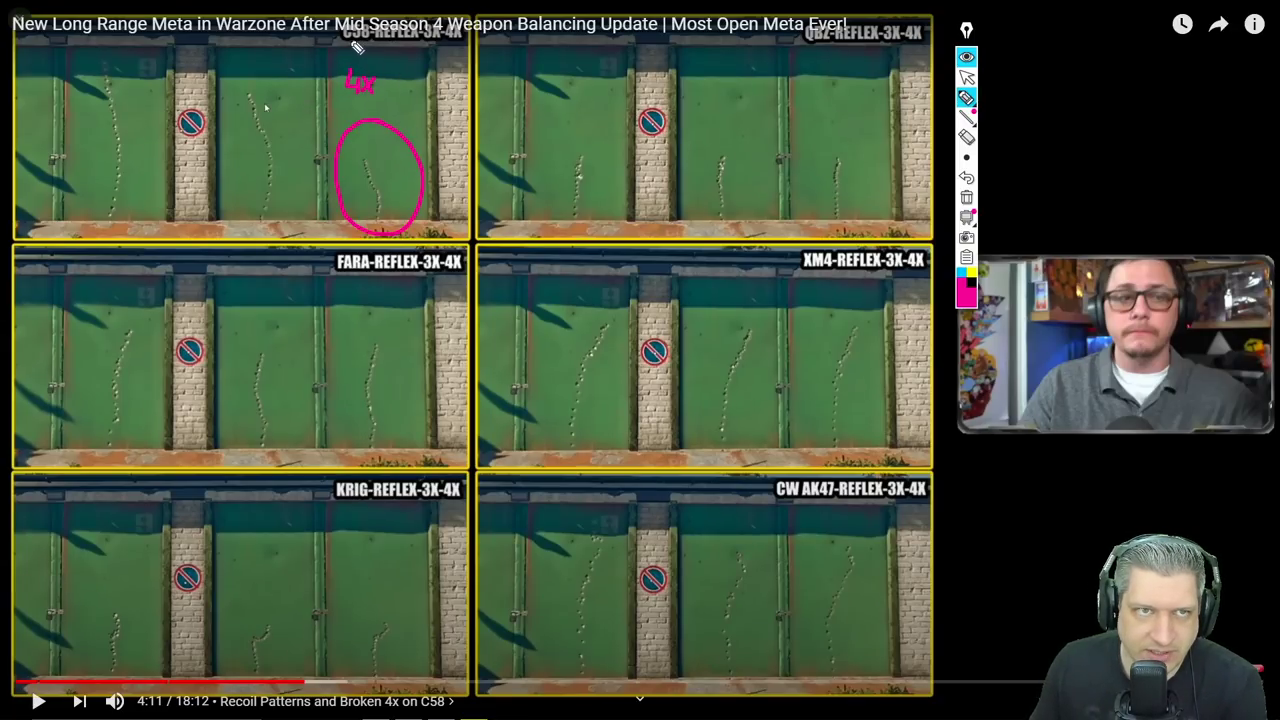
pyautogui.moveTo(343, 41)
pyautogui.mouseDown()
pyautogui.moveTo(366, 40)
pyautogui.moveTo(340, 30)
pyautogui.moveTo(370, 20)
pyautogui.moveTo(372, 44)
pyautogui.moveTo(350, 34)
pyautogui.moveTo(370, 35)
pyautogui.mouseUp()
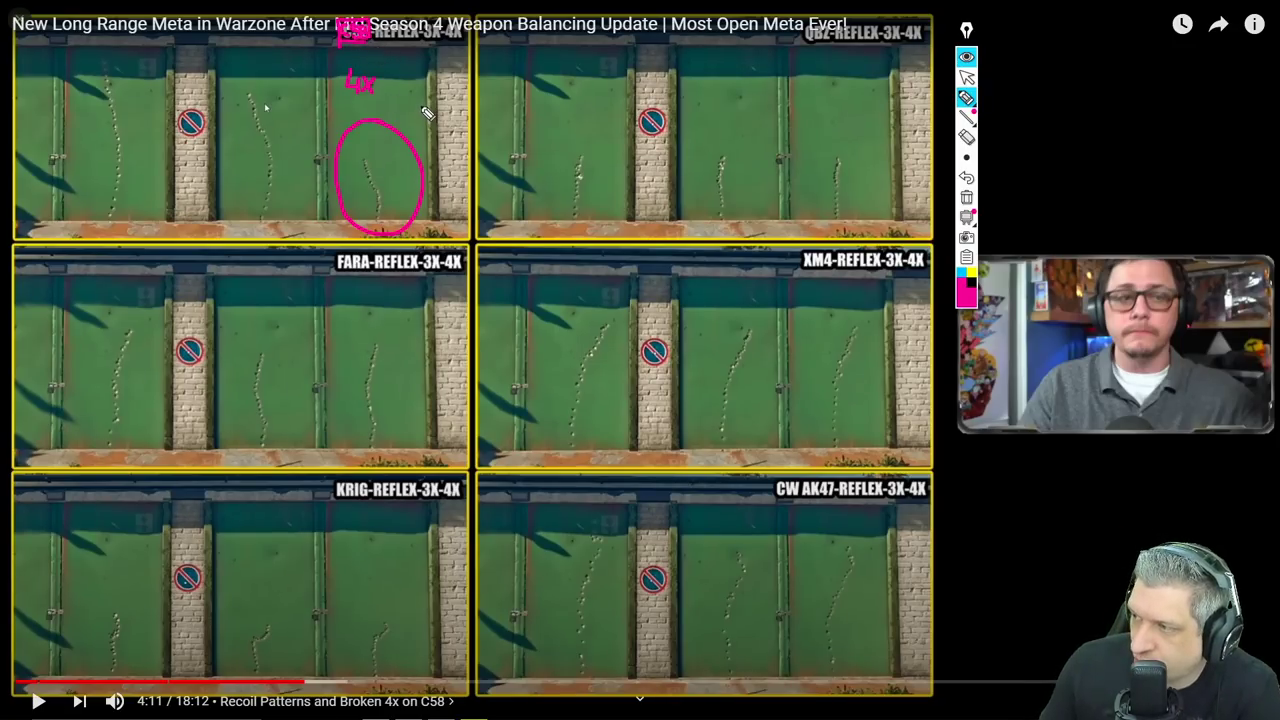
# Trace the C58's reflex, 3x and 4x recoil patterns with a yellow pen
pyautogui.click(973, 271)
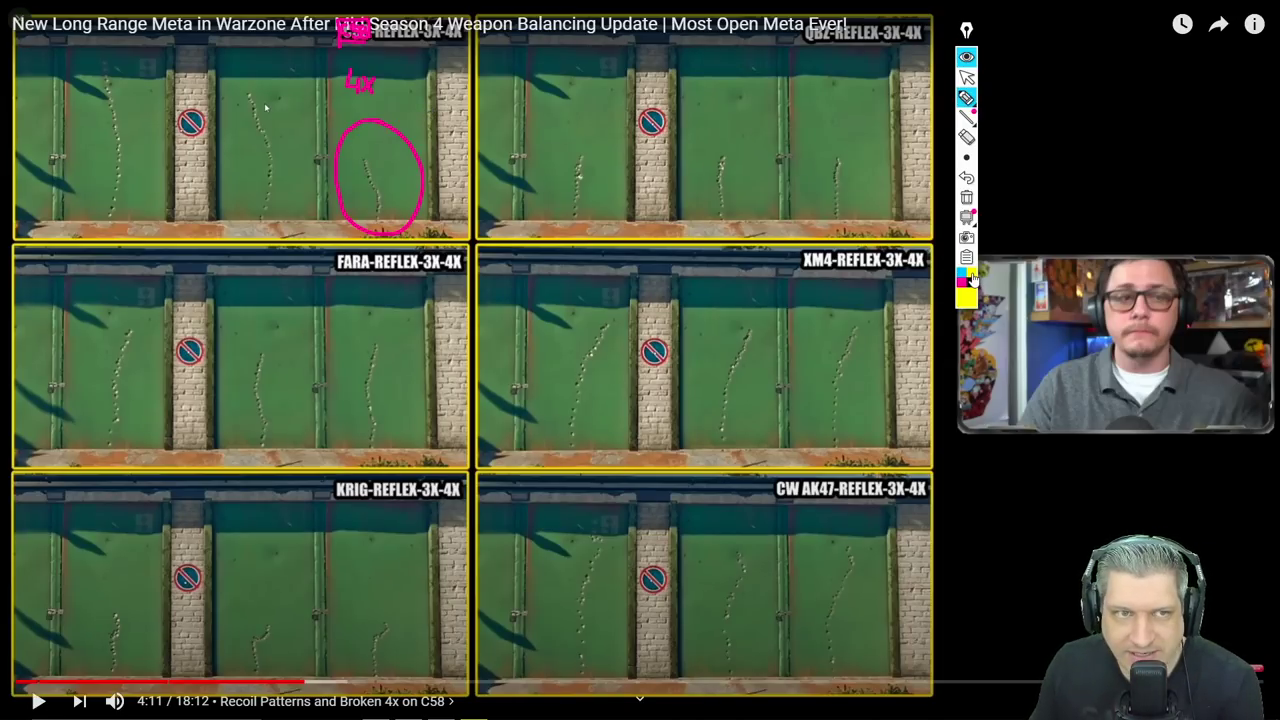
pyautogui.moveTo(106, 63); pyautogui.dragTo(106, 222)
pyautogui.moveTo(246, 92)
pyautogui.mouseDown()
pyautogui.moveTo(266, 134)
pyautogui.moveTo(262, 221)
pyautogui.mouseUp()
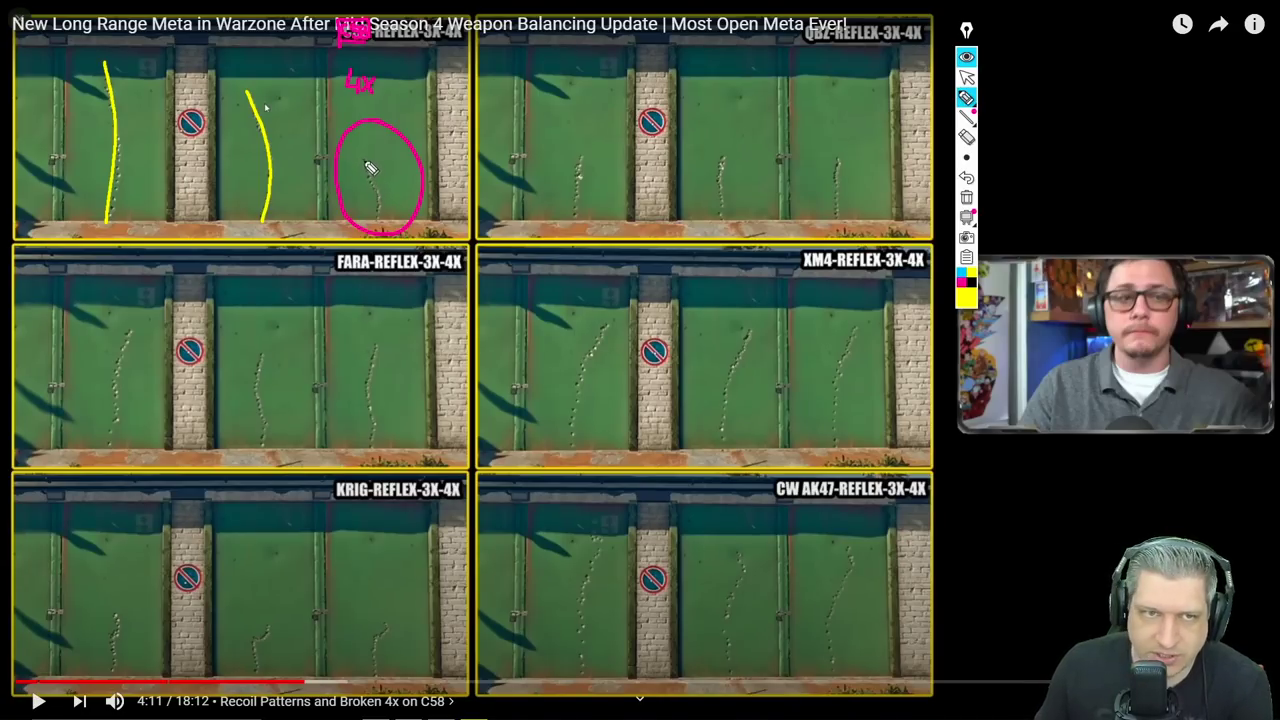
pyautogui.moveTo(383, 217); pyautogui.dragTo(363, 160)
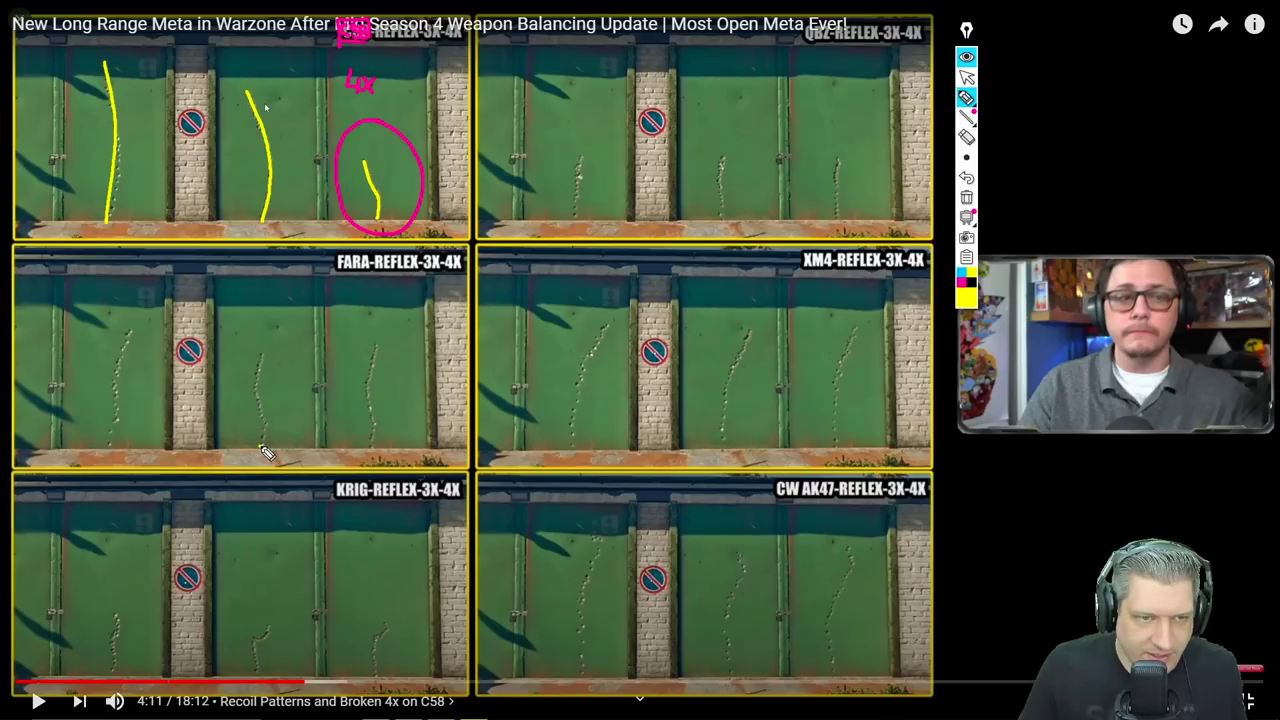
# Trace the FARA's three recoil patterns in yellow, erasing and redrawing the short first stroke on the 3x pattern
pyautogui.moveTo(263, 448); pyautogui.dragTo(271, 433)
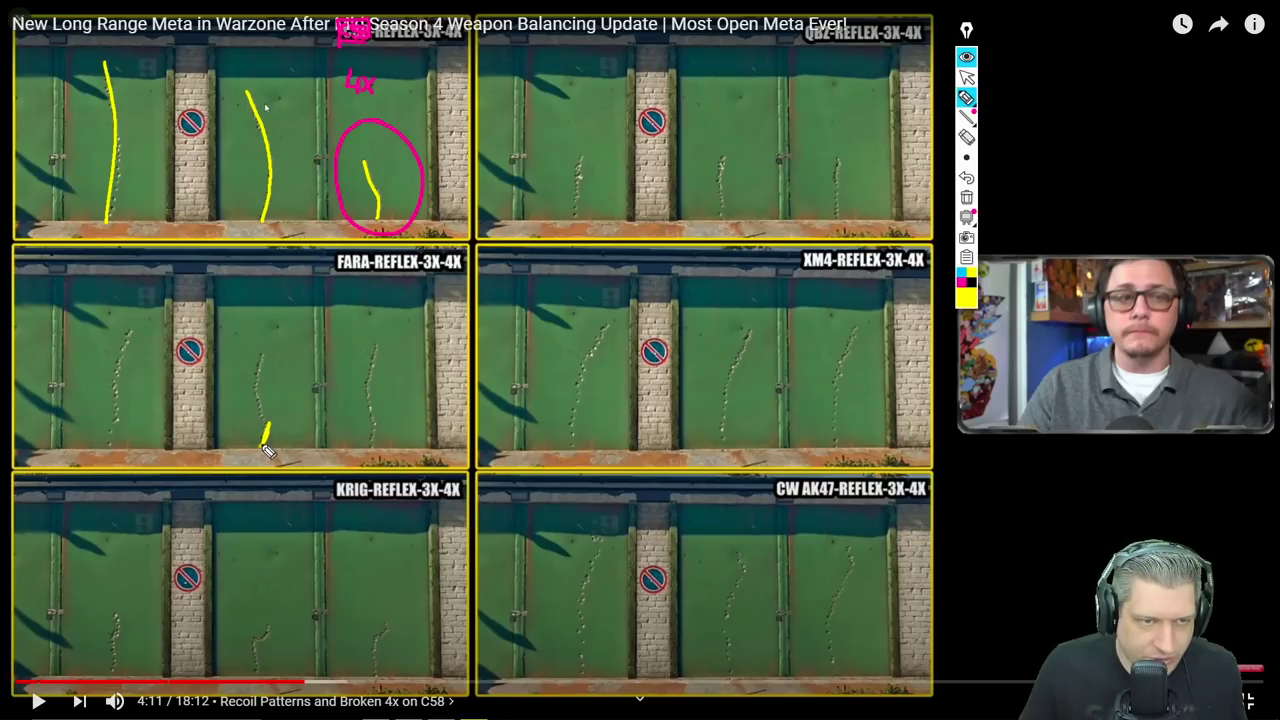
pyautogui.click(966, 137)
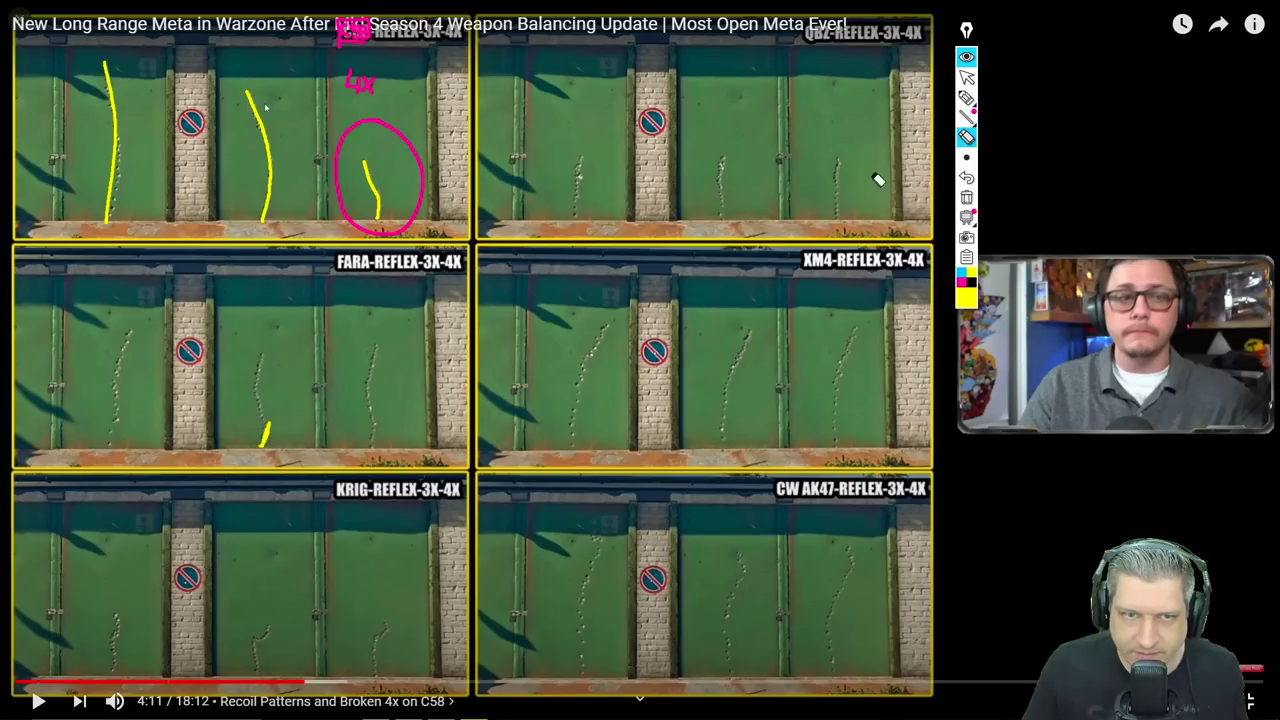
pyautogui.click(265, 436)
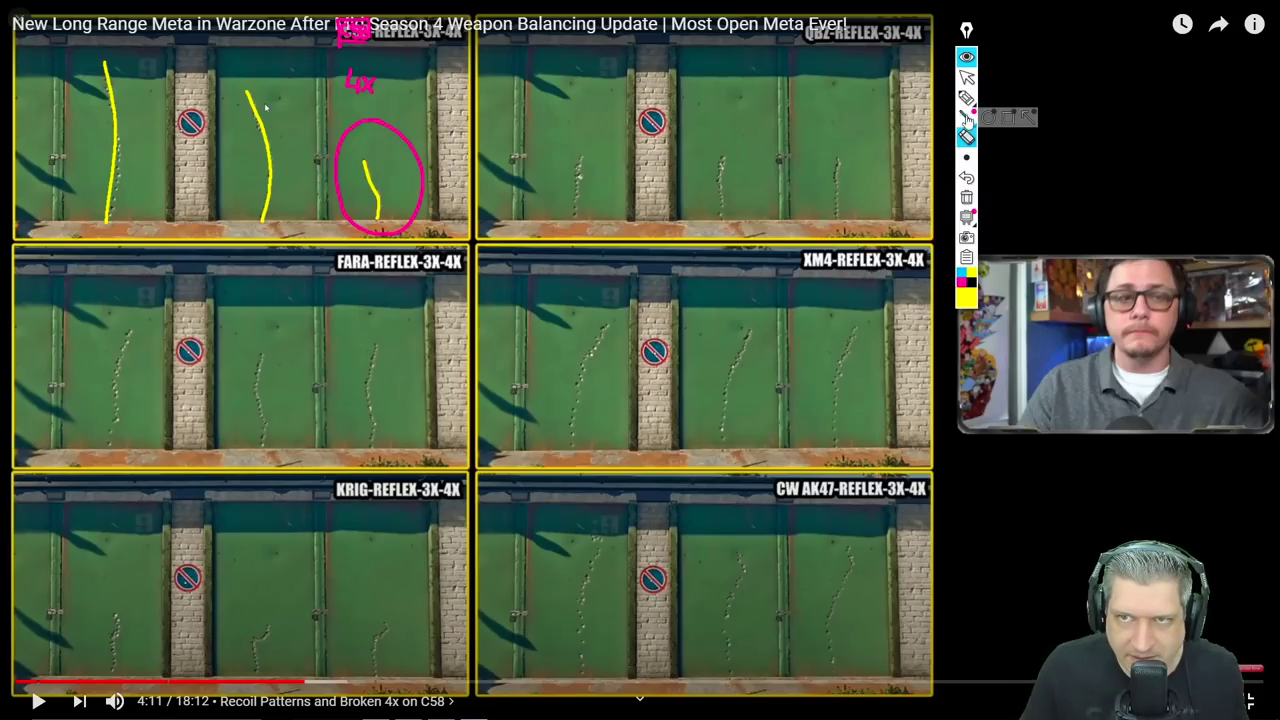
pyautogui.click(966, 97)
pyautogui.moveTo(265, 425)
pyautogui.mouseDown()
pyautogui.moveTo(267, 442)
pyautogui.moveTo(262, 385)
pyautogui.moveTo(277, 360)
pyautogui.mouseUp()
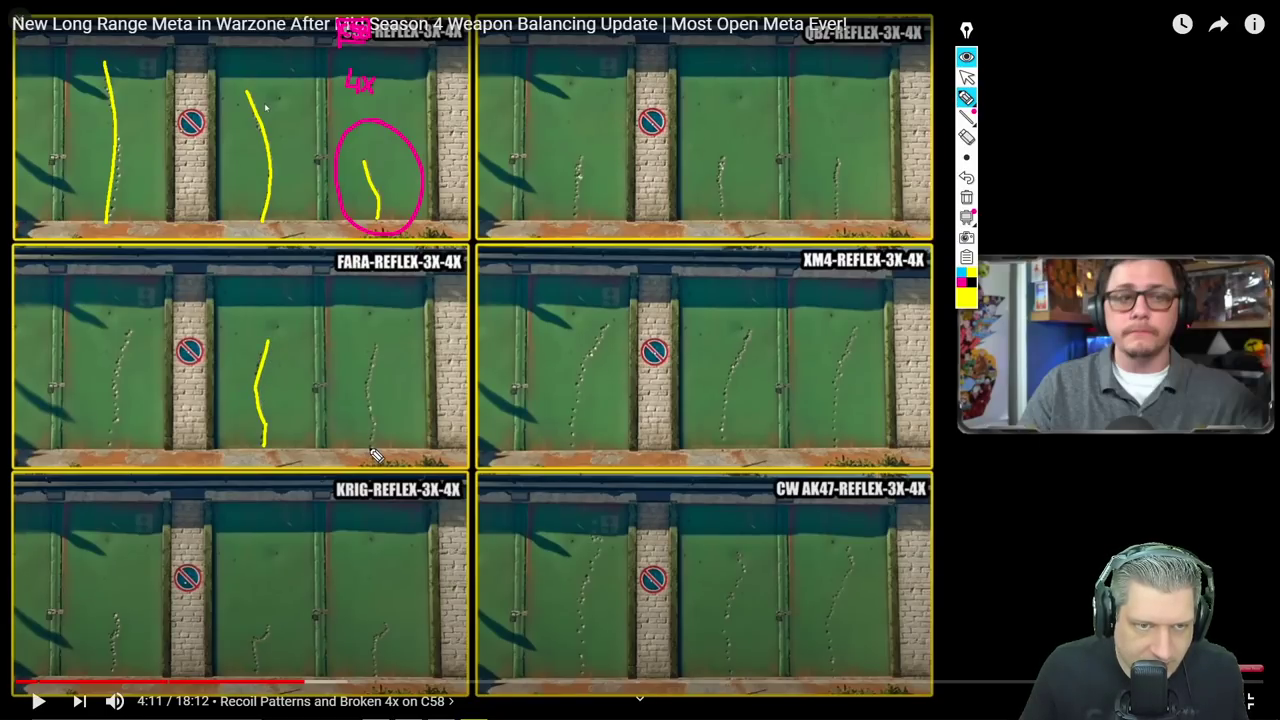
pyautogui.moveTo(372, 447)
pyautogui.mouseDown()
pyautogui.moveTo(370, 382)
pyautogui.moveTo(386, 343)
pyautogui.mouseUp()
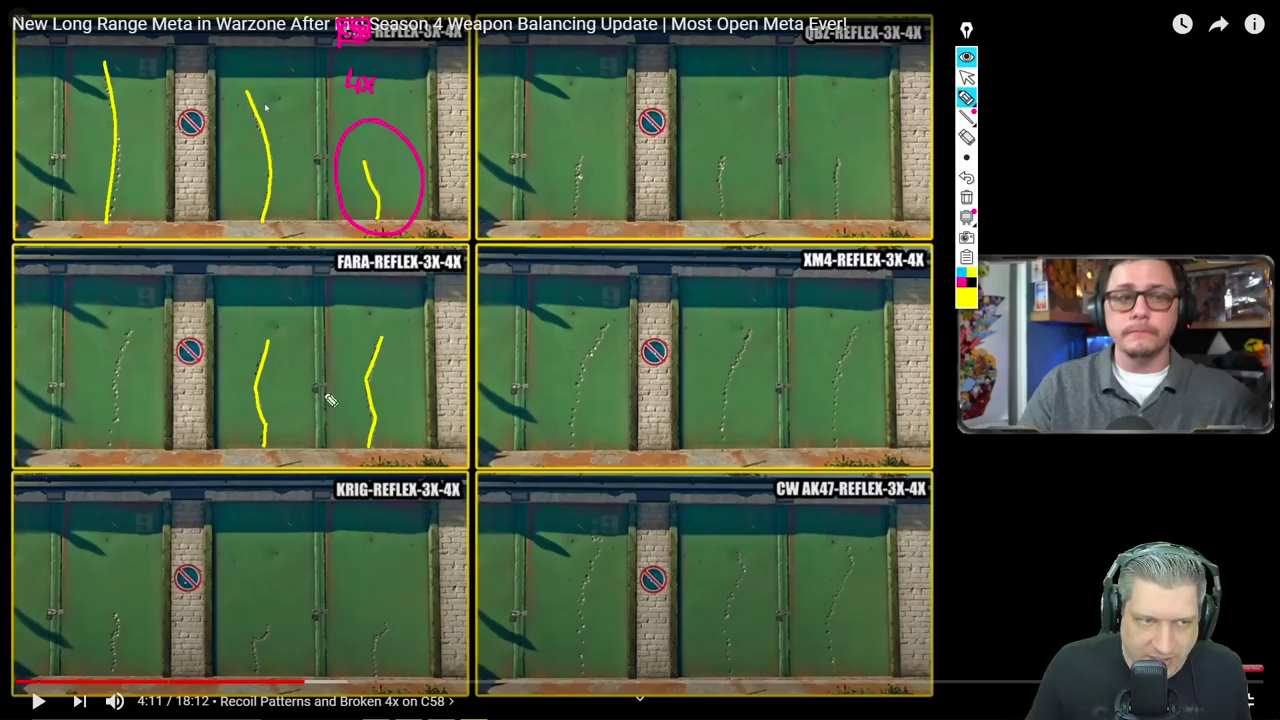
pyautogui.moveTo(113, 434); pyautogui.dragTo(118, 426)
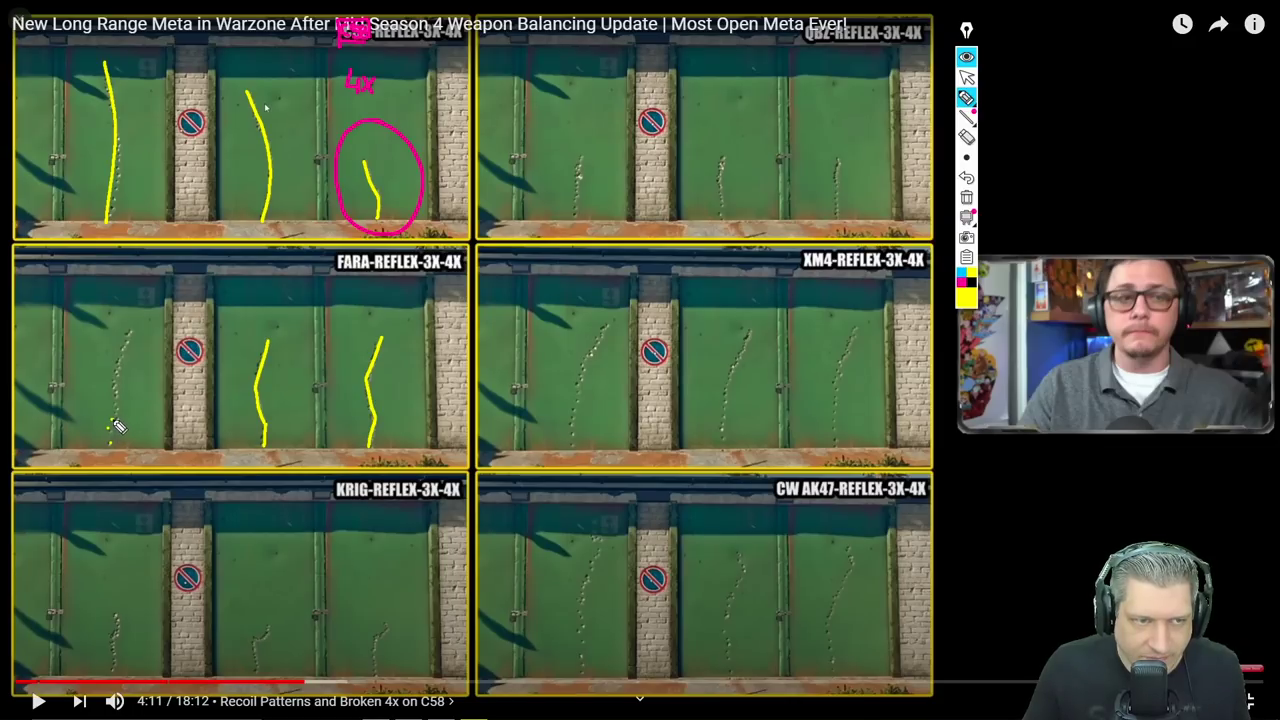